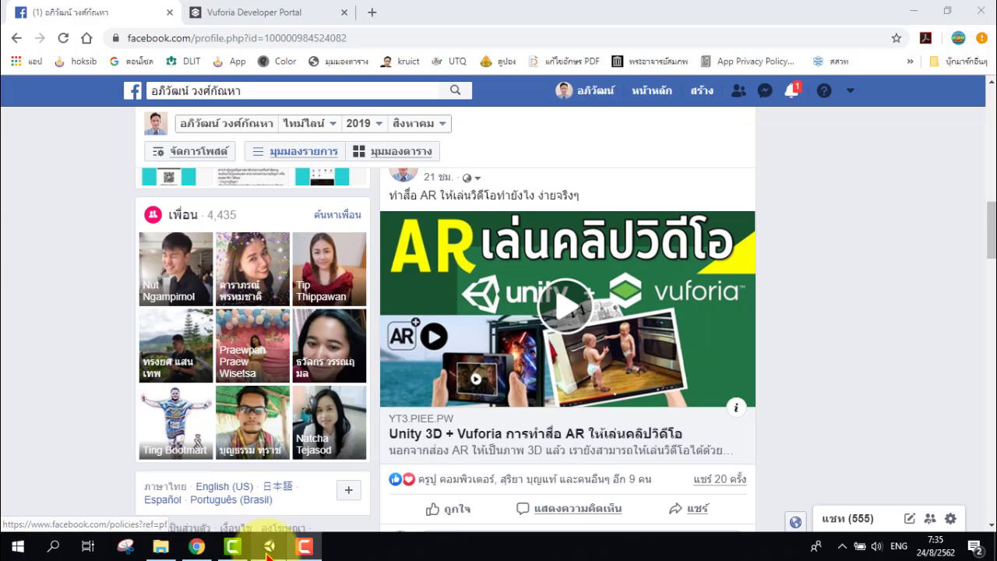
Bring up the Unity 2018.3.6f1 launcher from the taskbar to list the on-disk projects
click(269, 546)
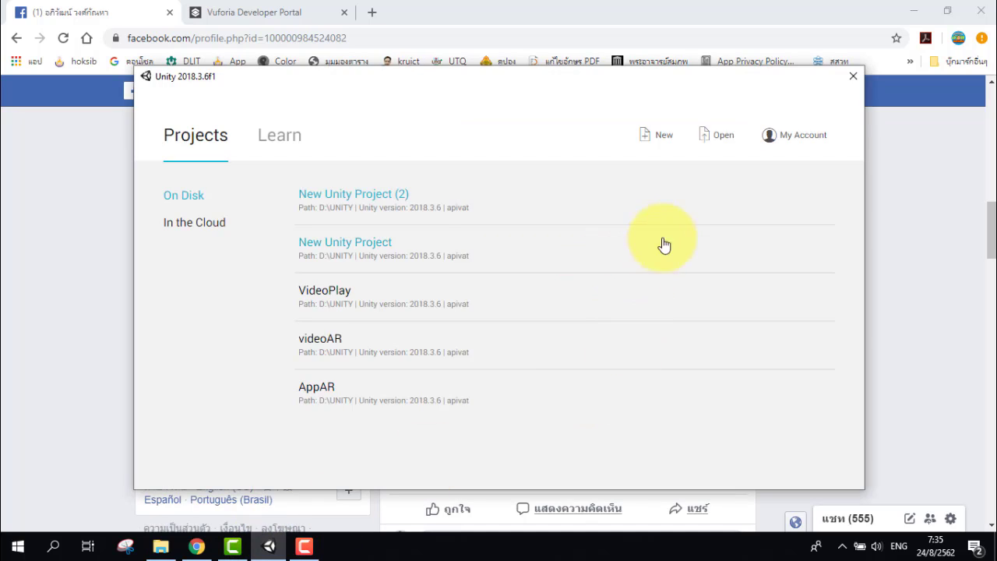
Create a new 3D project named 'Video Playback' in the D:\UNITY location
click(665, 138)
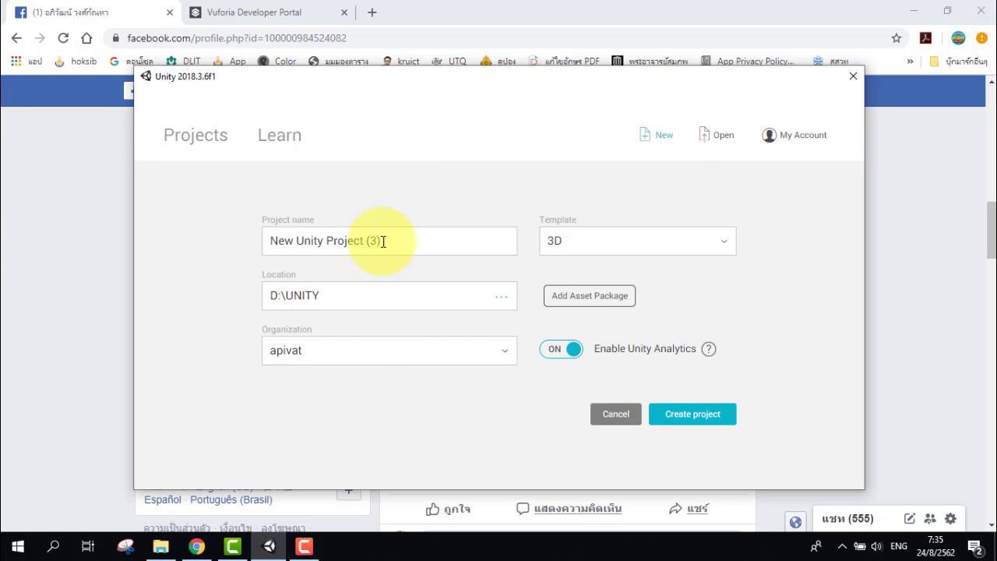
drag(404, 242, 270, 244)
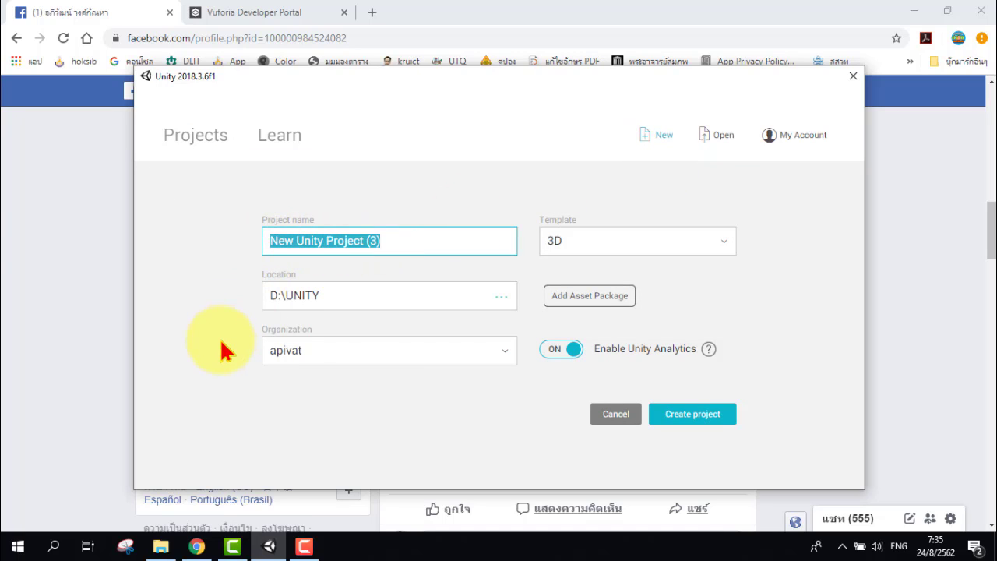
text(Video Playback)
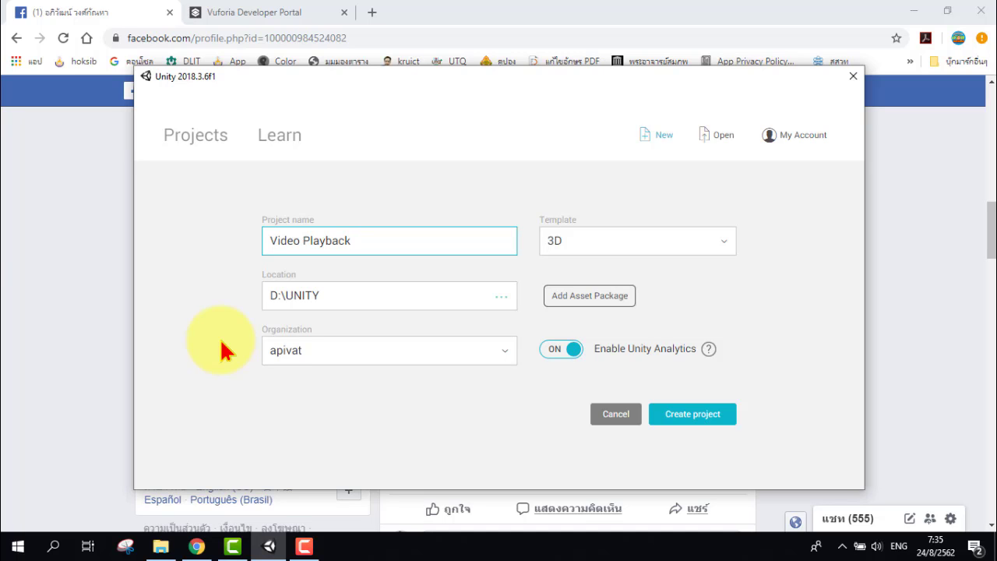
click(708, 419)
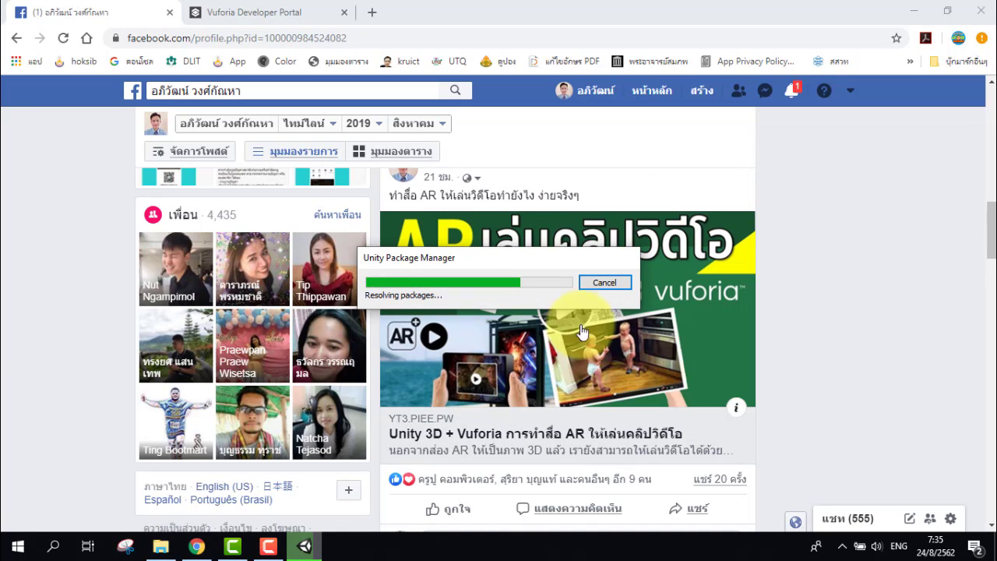
Add a Device-type database named 'VideoPlayback', with no space, in the Vuforia Target Manager
click(285, 14)
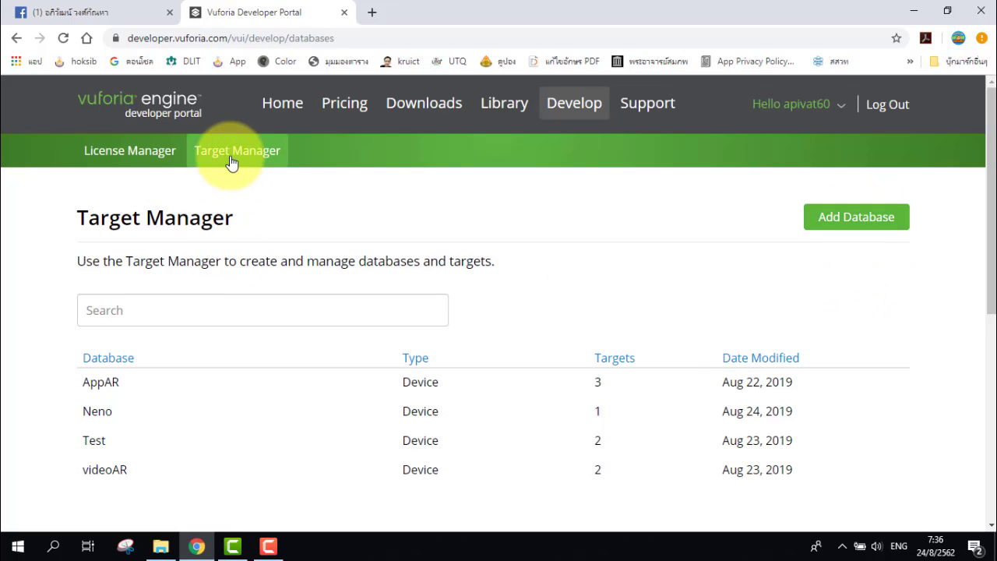
click(855, 221)
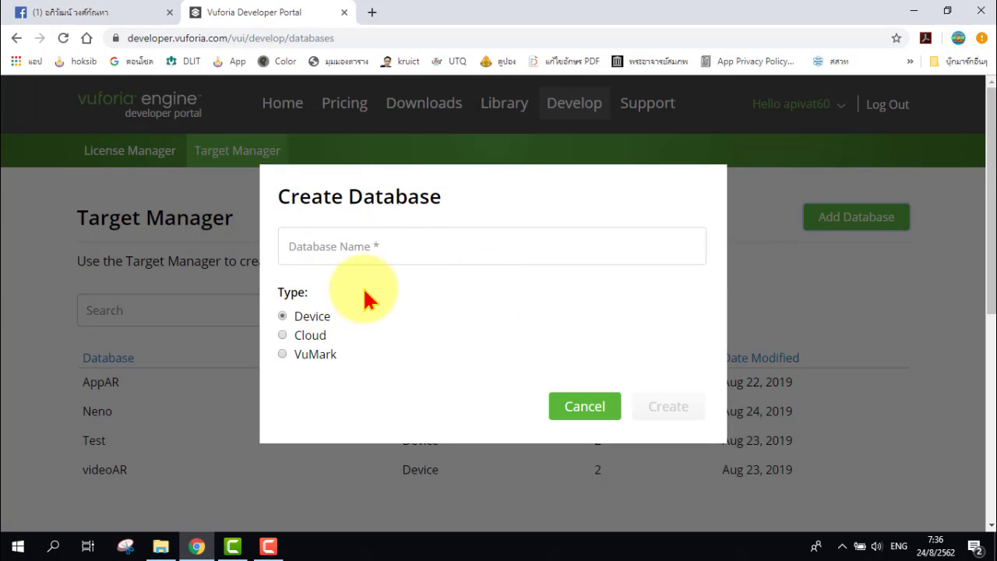
click(392, 251)
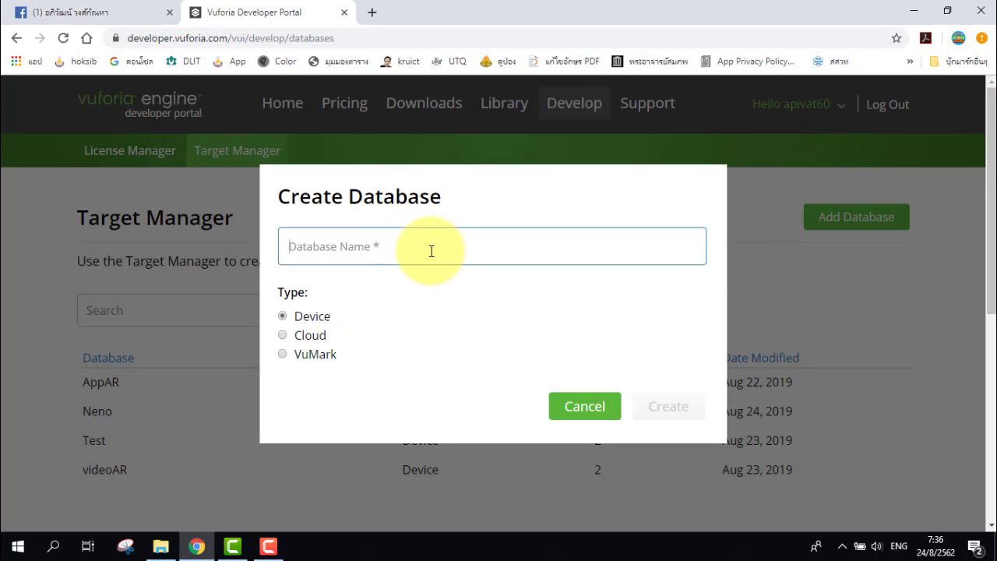
text(Video Playback)
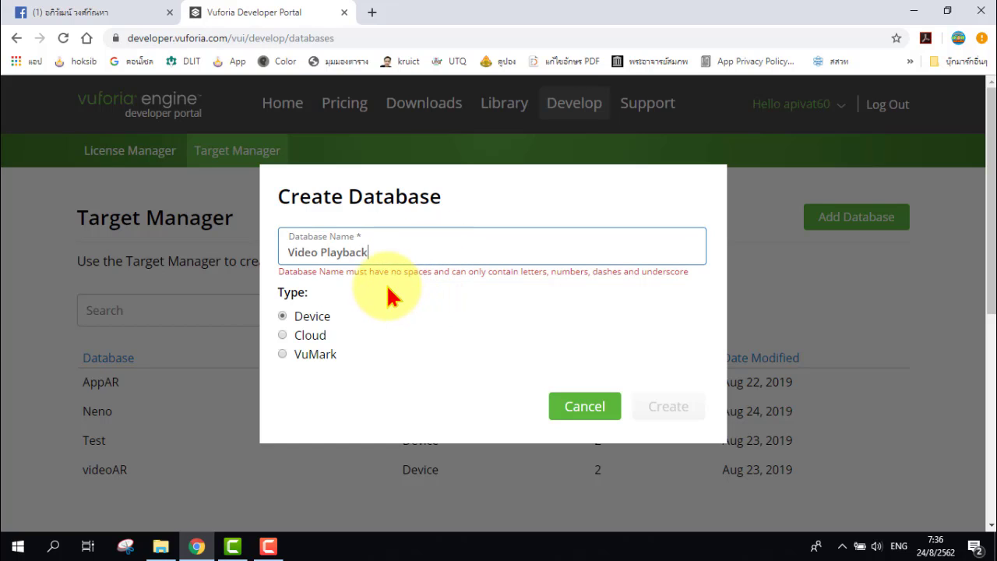
click(323, 252)
key(BackSpace)
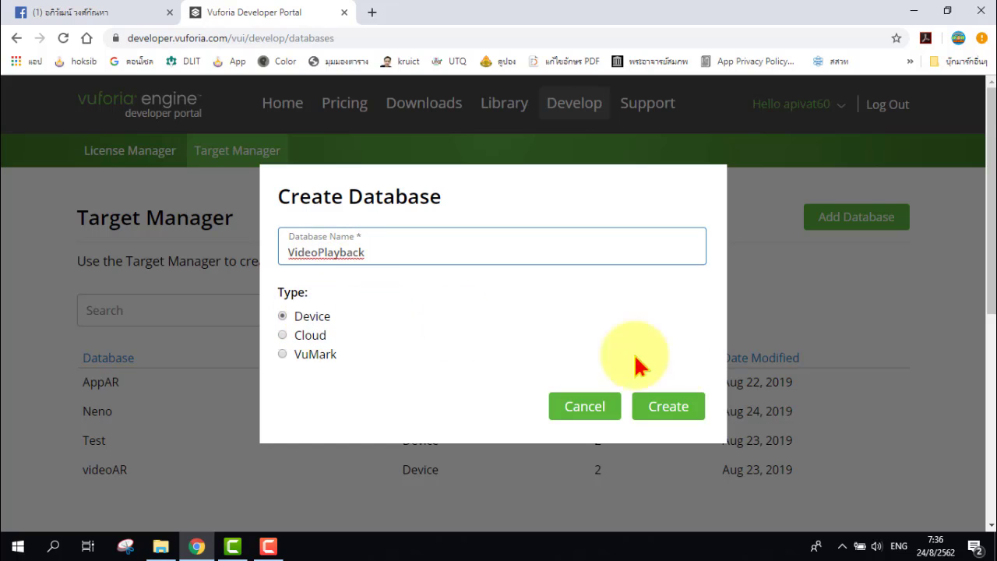
click(670, 407)
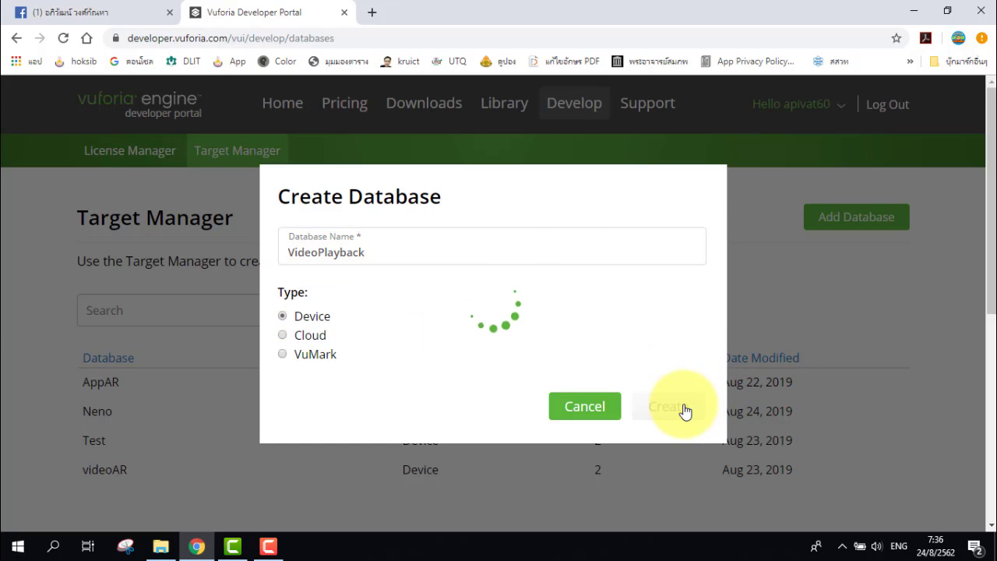
scroll(165, 393, down, 1)
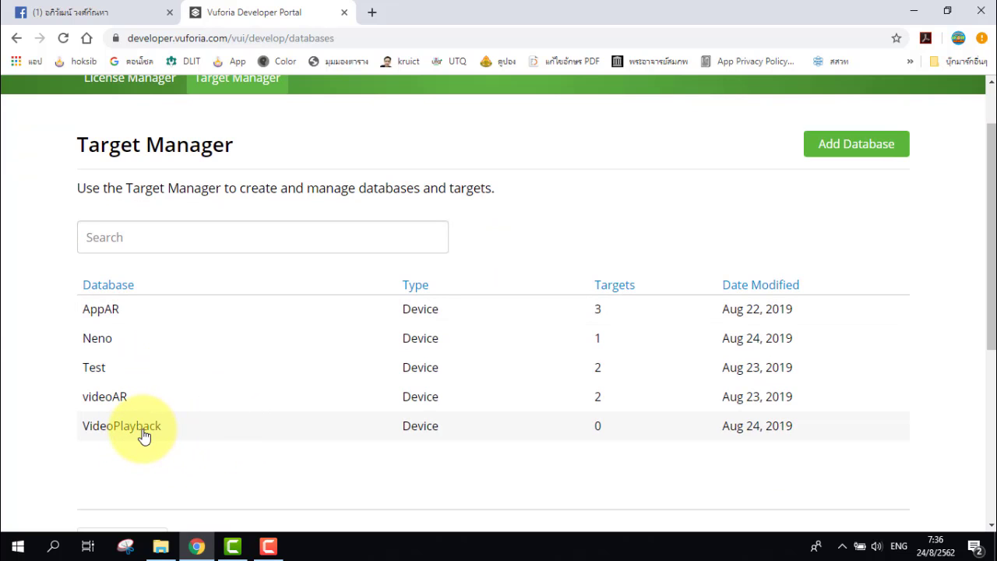
In the VideoPlayback database, start a Single Image target using D:\UNITY\AR_target_video1.png
click(142, 432)
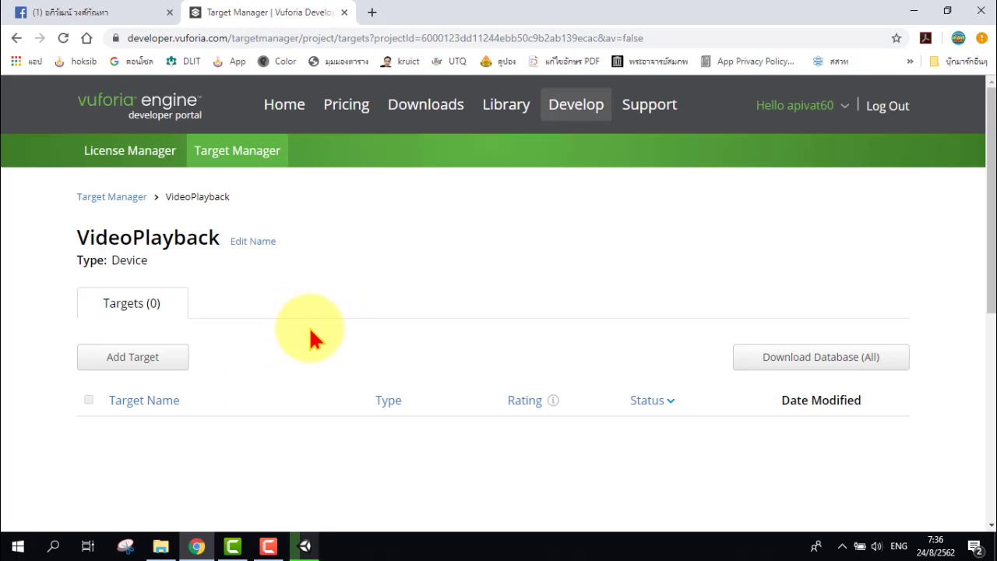
click(154, 364)
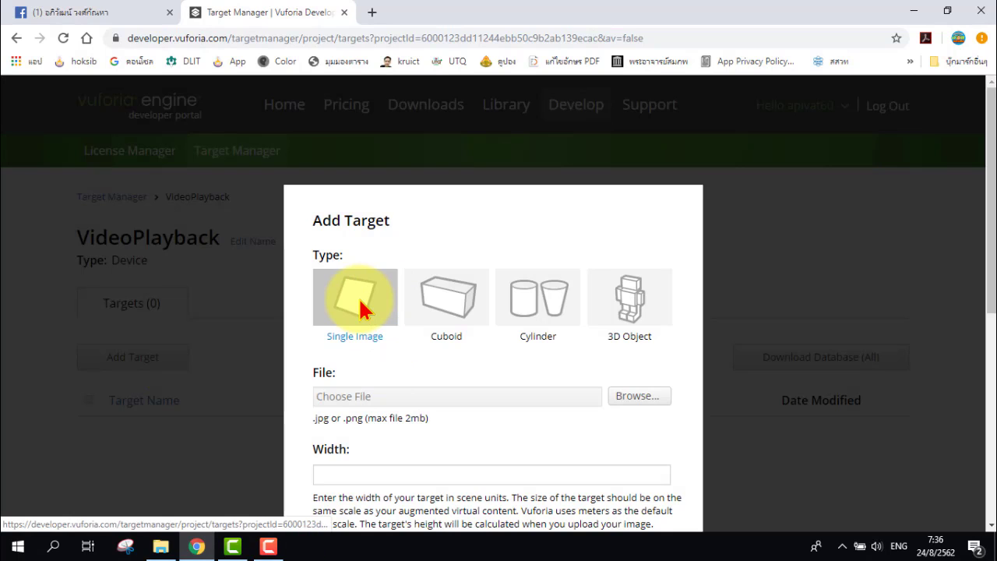
scroll(354, 315, down, 1)
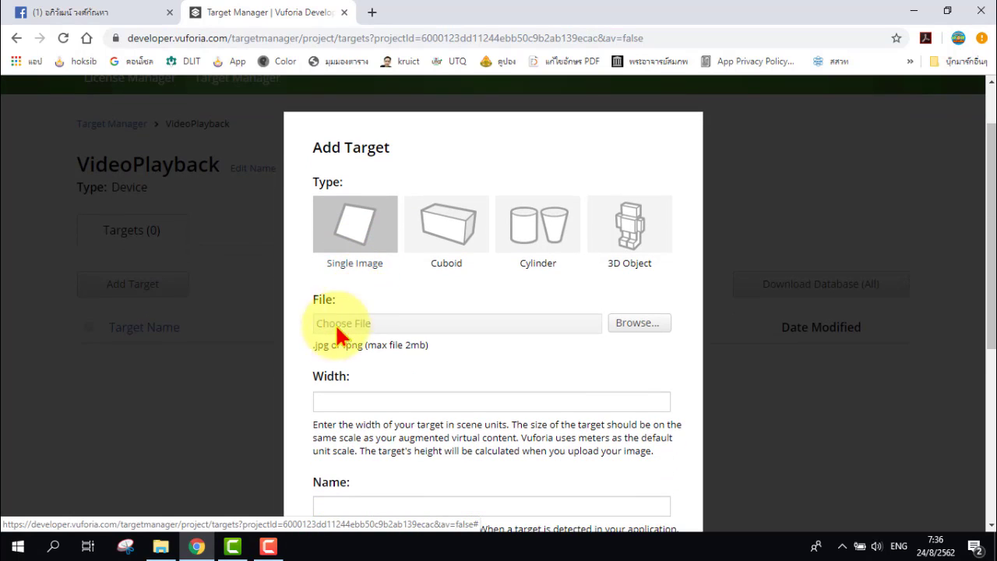
click(637, 330)
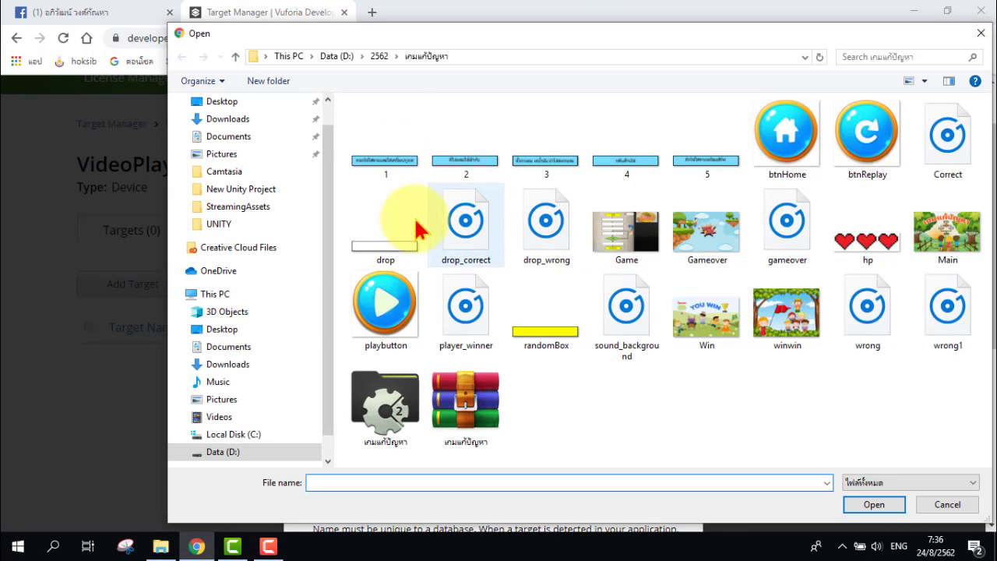
click(219, 224)
scroll(810, 327, down, 2)
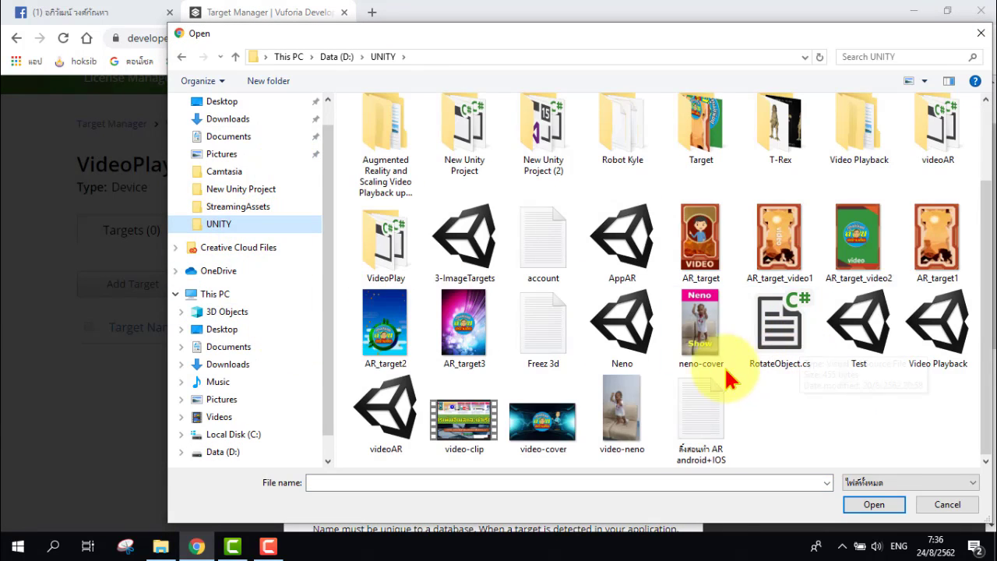
click(775, 250)
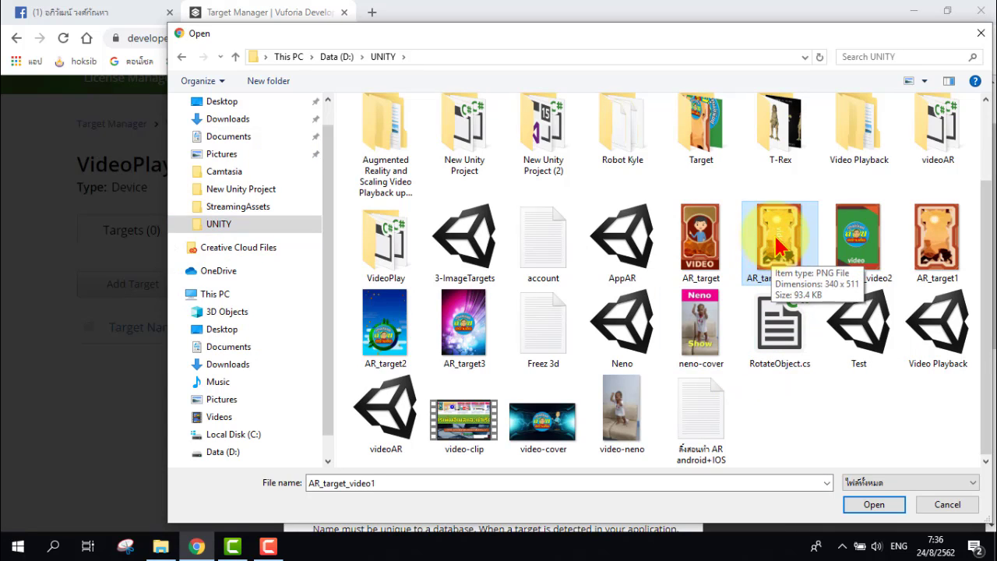
click(871, 505)
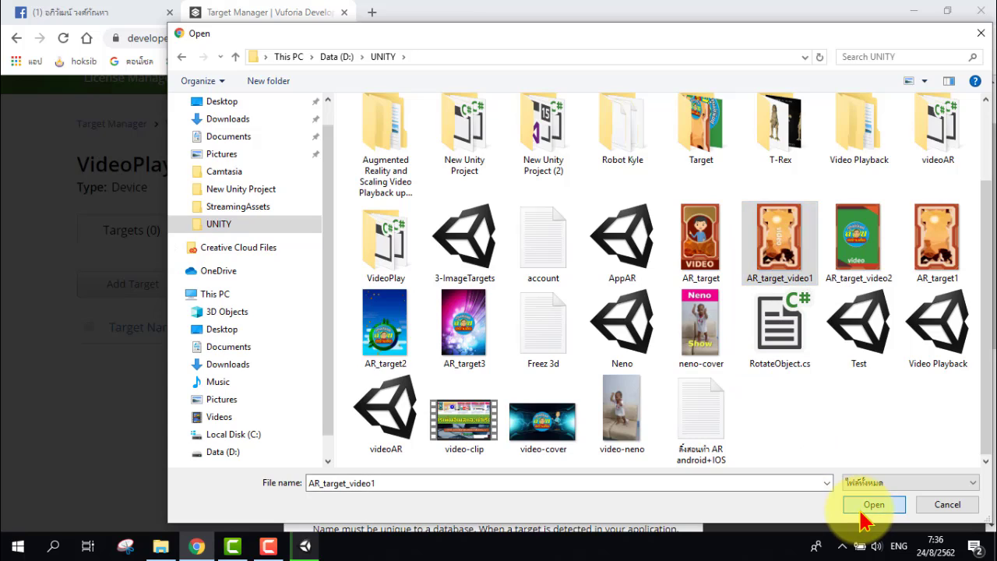
Set the target width to 400 and add the target to the database
scroll(494, 223, down, 4)
scroll(512, 216, up, 1)
scroll(517, 229, up, 1)
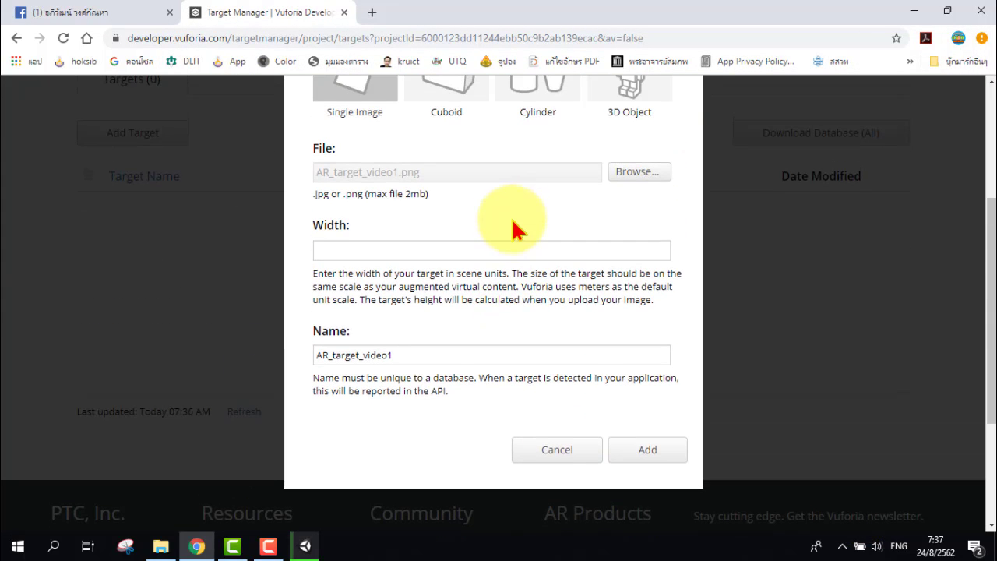
scroll(475, 312, up, 1)
click(425, 323)
text(400)
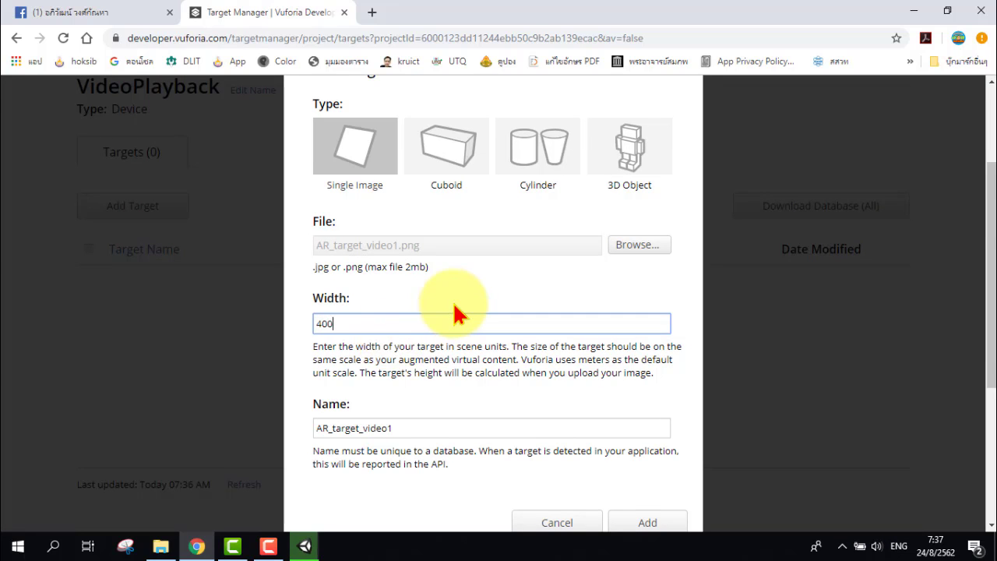
scroll(456, 308, down, 3)
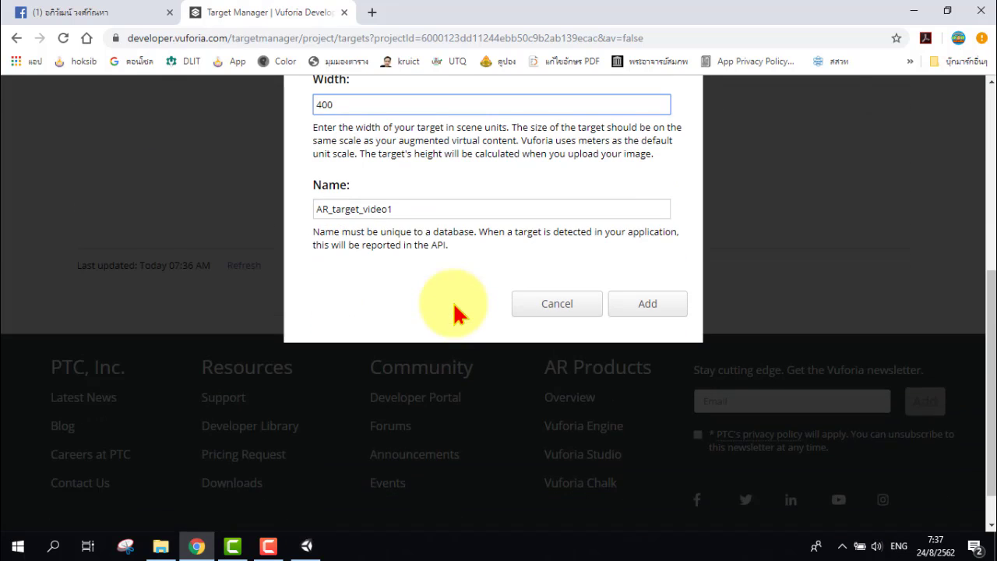
click(662, 306)
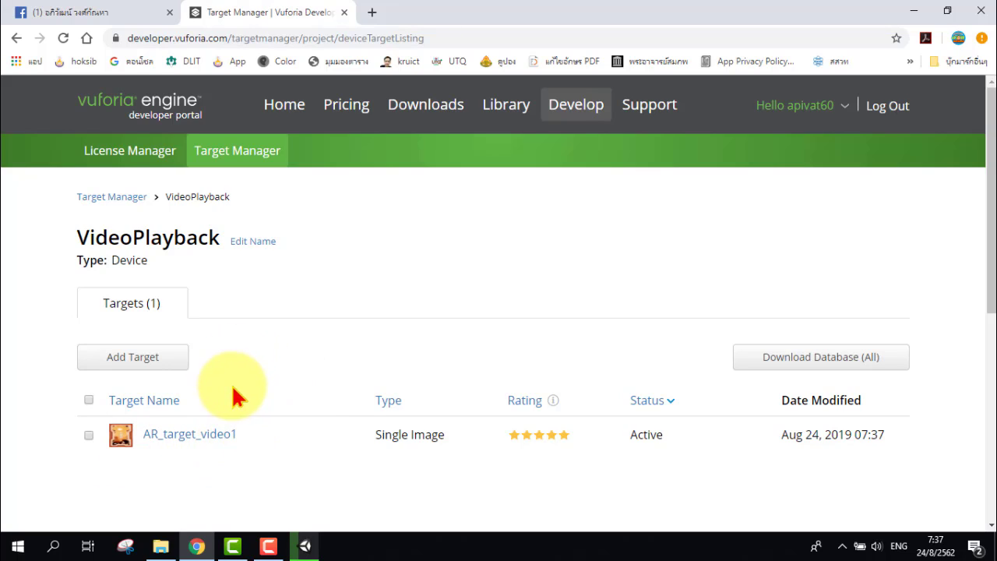
Download the whole VideoPlayback database for Unity Editor and save it as VideoPlayback.unitypackage in D:\UNITY
click(805, 360)
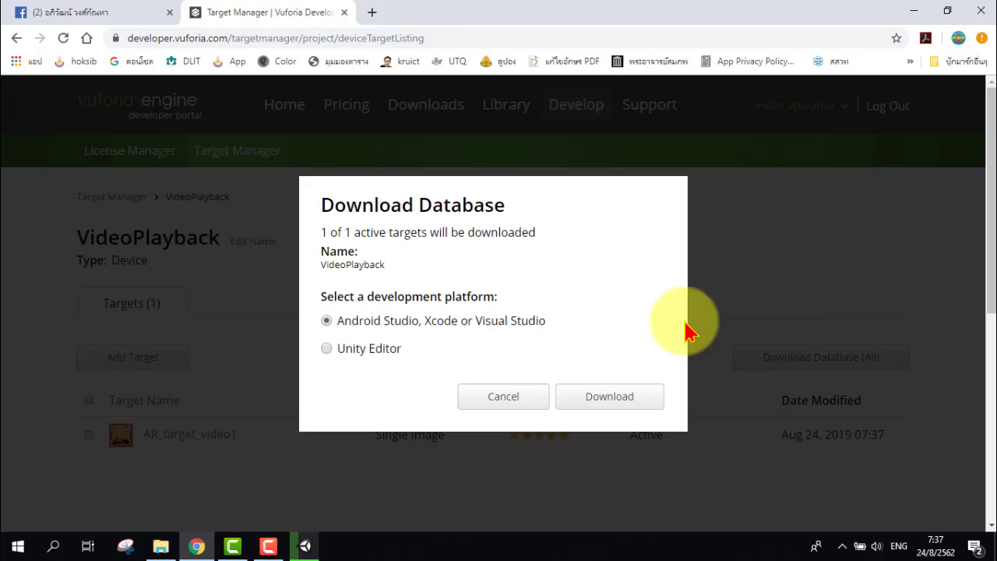
click(334, 355)
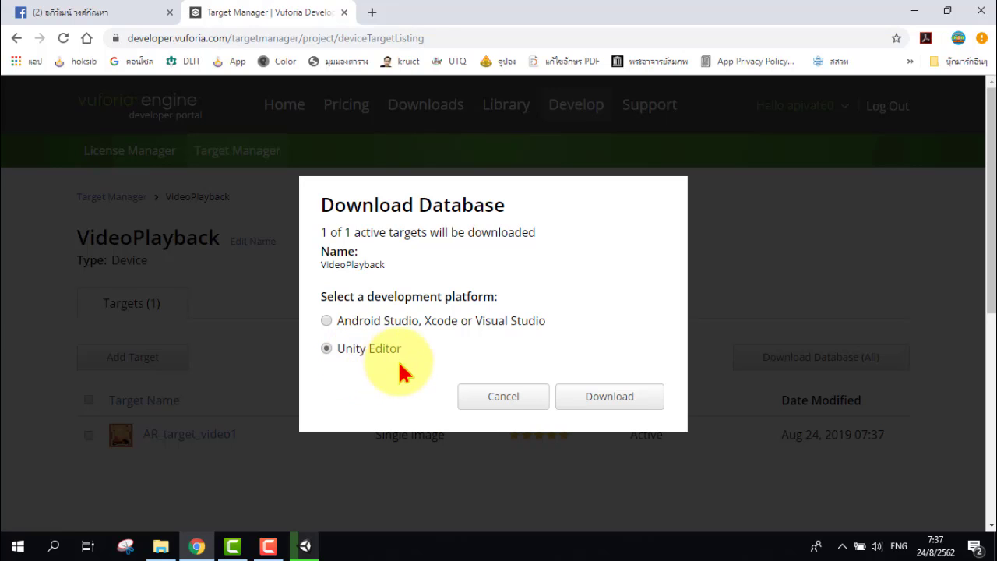
click(625, 400)
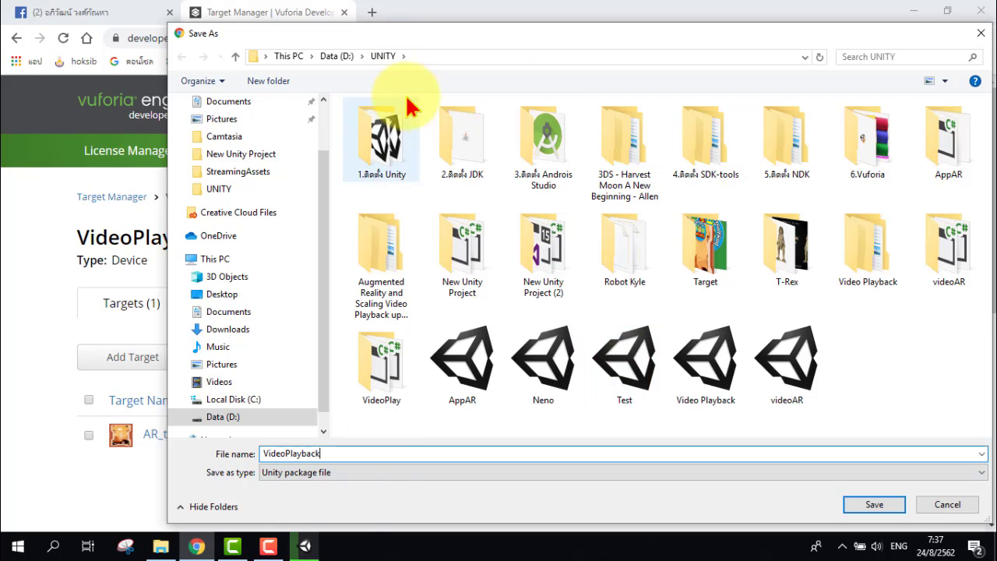
click(321, 454)
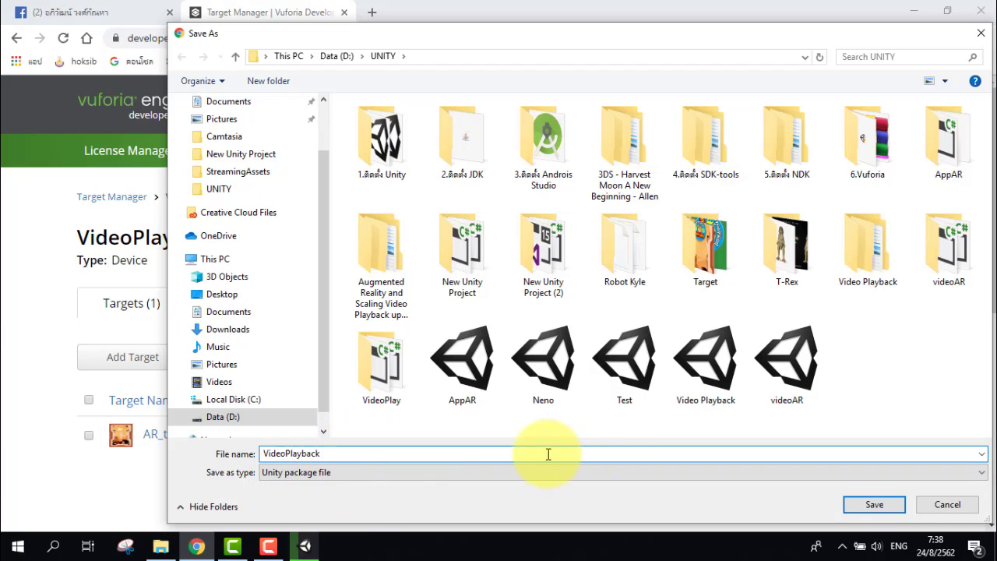
click(869, 505)
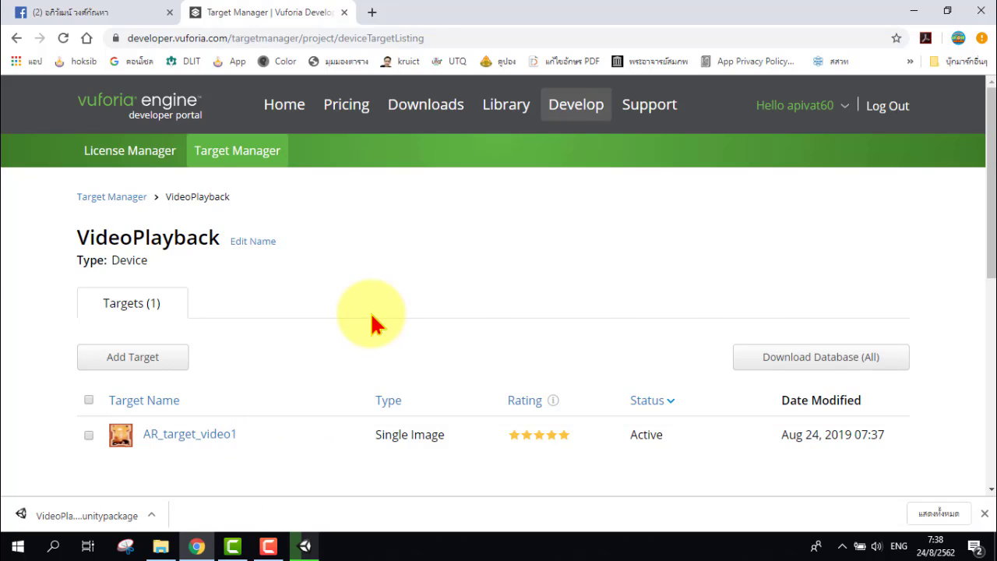
View the AppAR license key in the License Manager, then show D:\UNITY in File Explorer
click(139, 160)
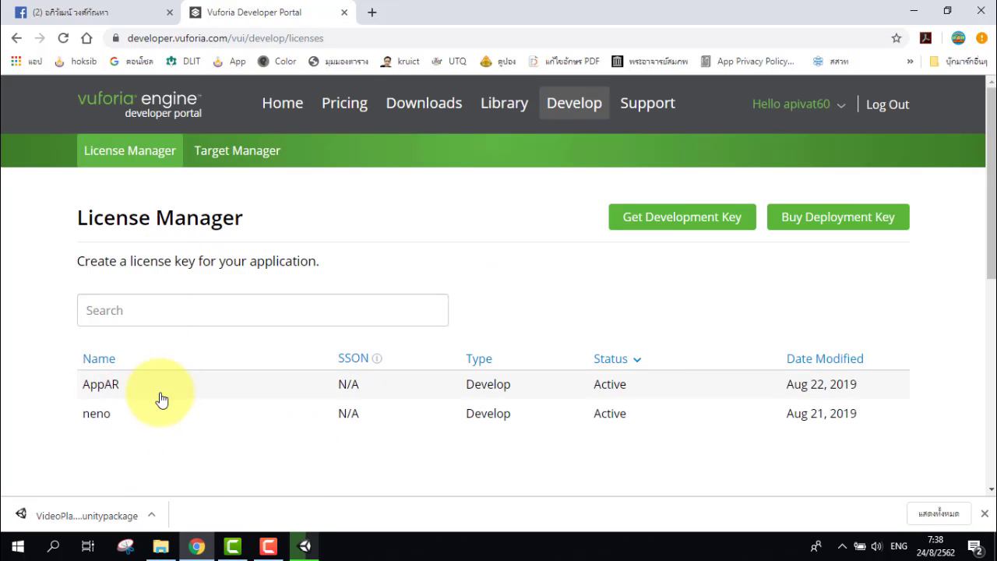
click(129, 393)
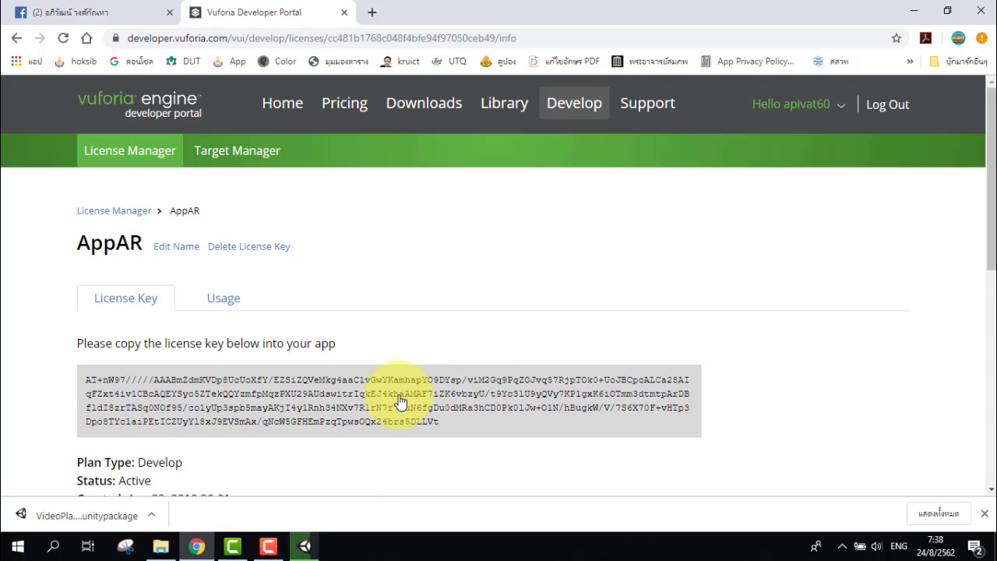
click(162, 548)
Open the Video Playback project from D:\UNITY and bring the loading Unity editor forward
scroll(734, 282, down, 2)
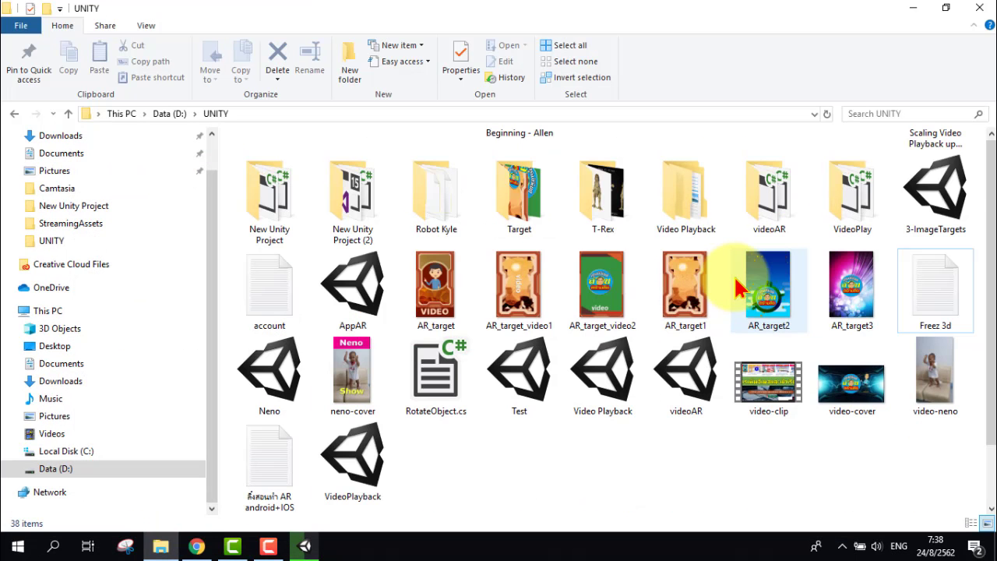
click(779, 407)
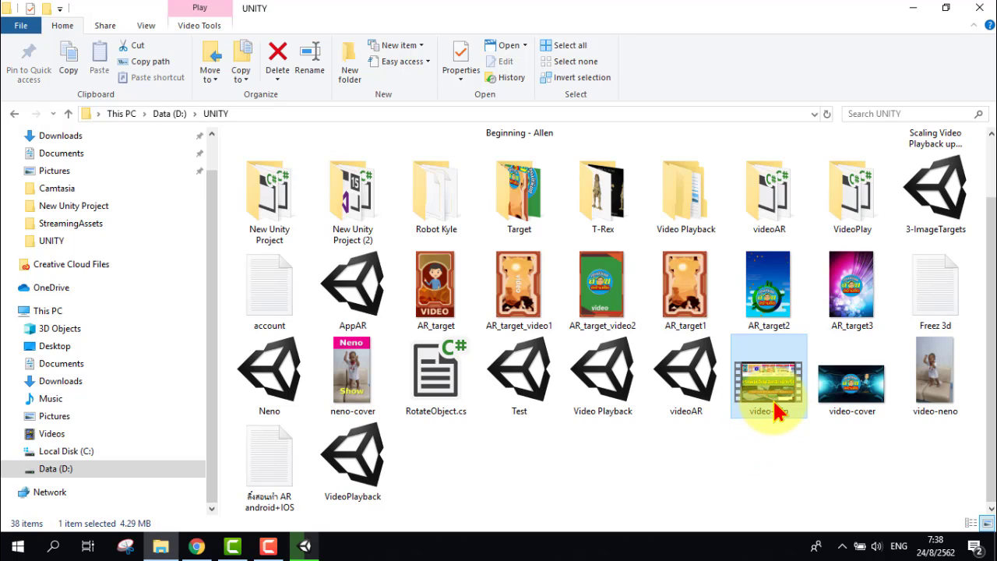
click(854, 409)
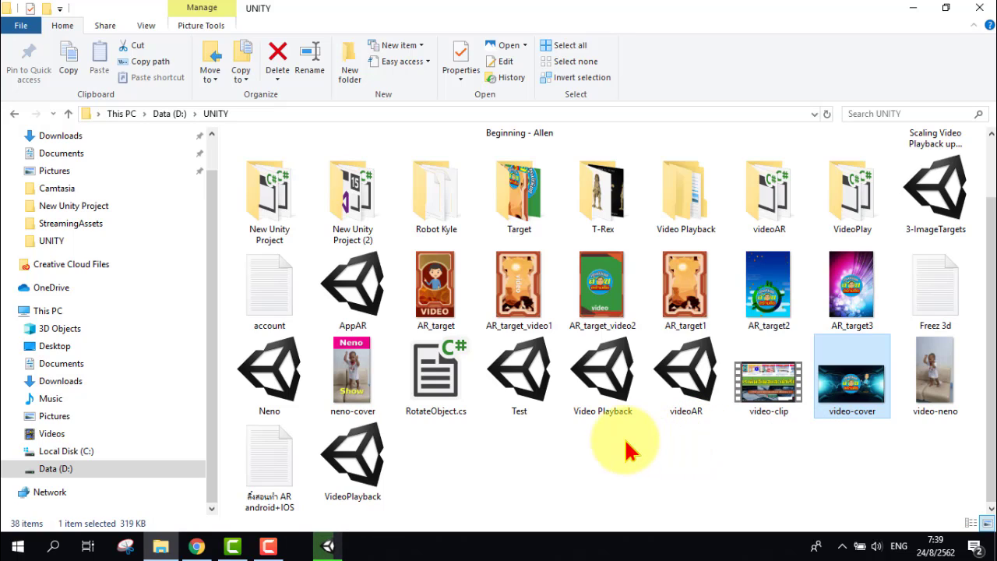
click(606, 381)
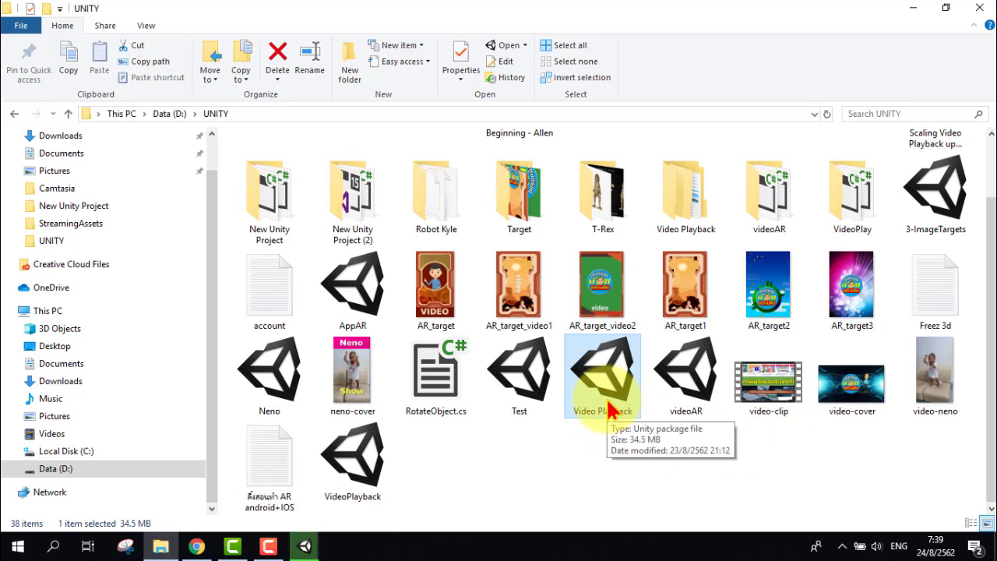
click(304, 547)
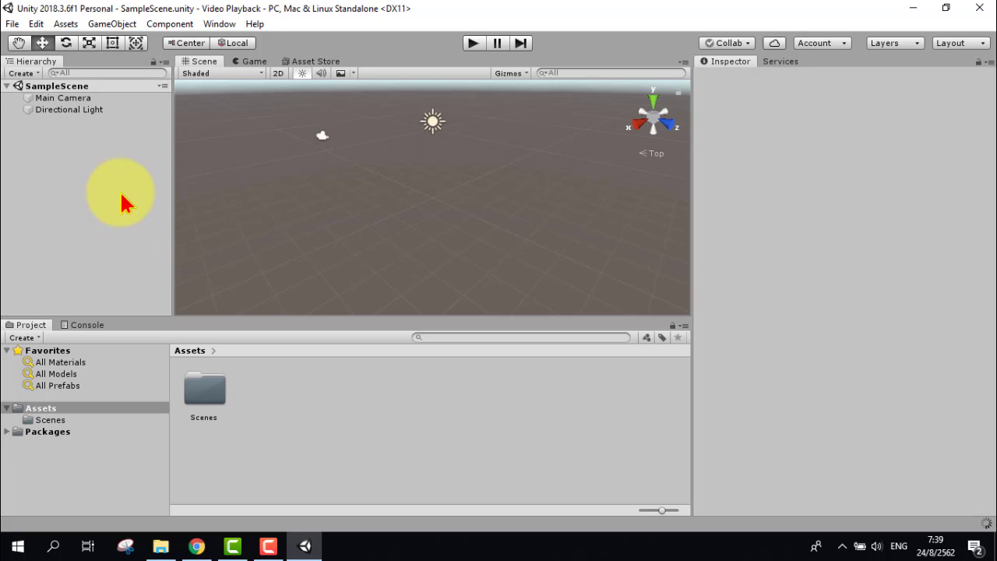
In Build Settings, choose Android as the platform and enable Development Build
click(13, 24)
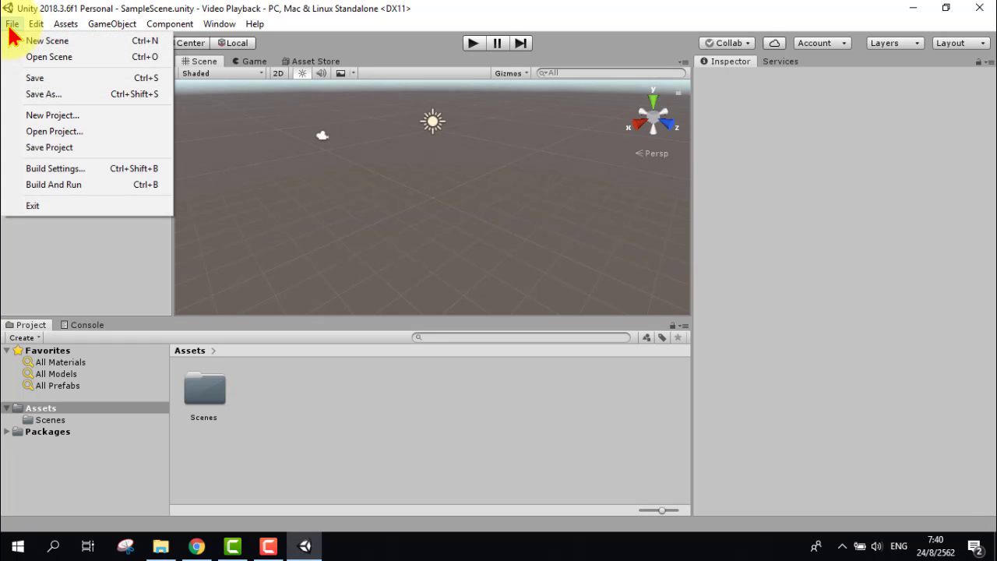
click(91, 174)
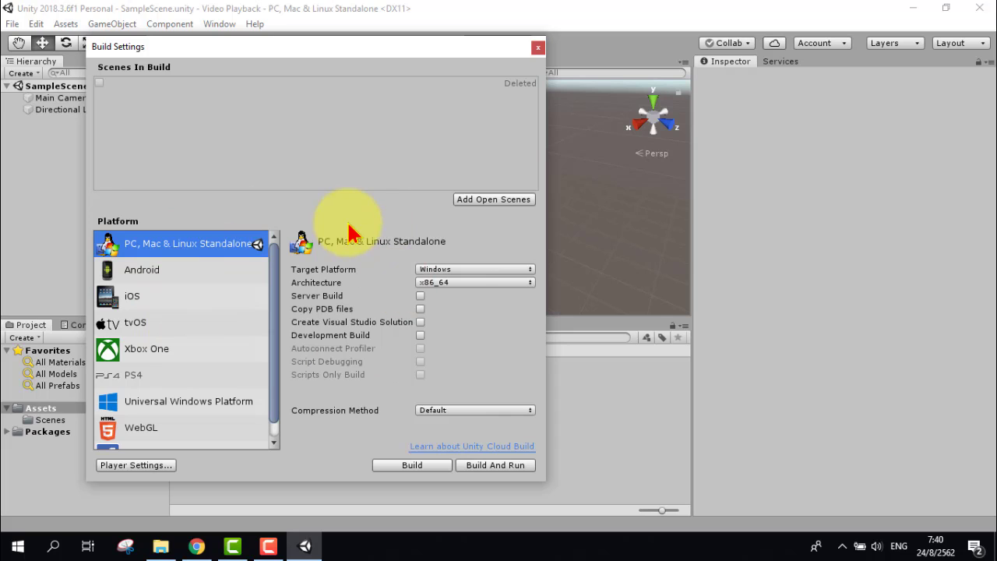
click(167, 271)
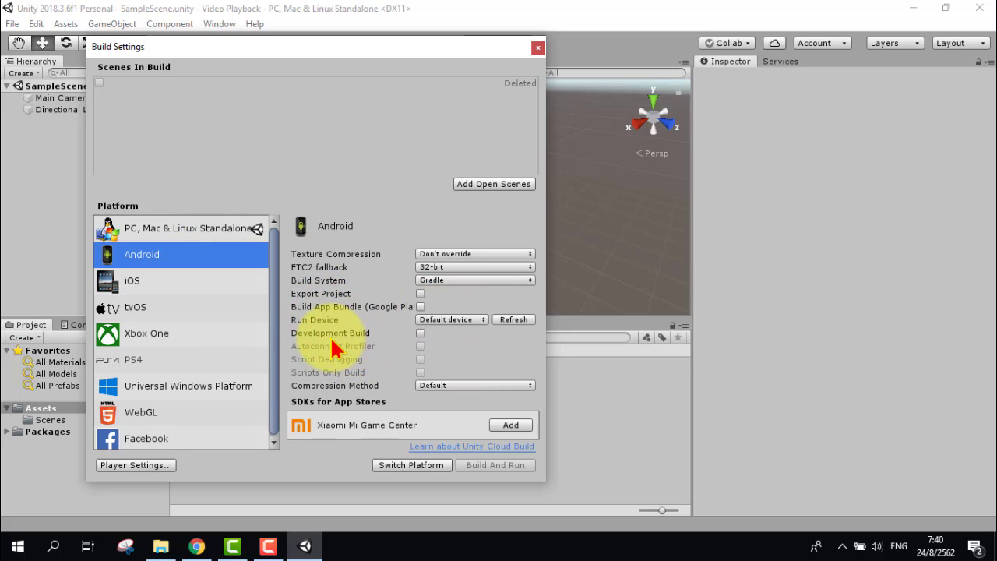
click(421, 333)
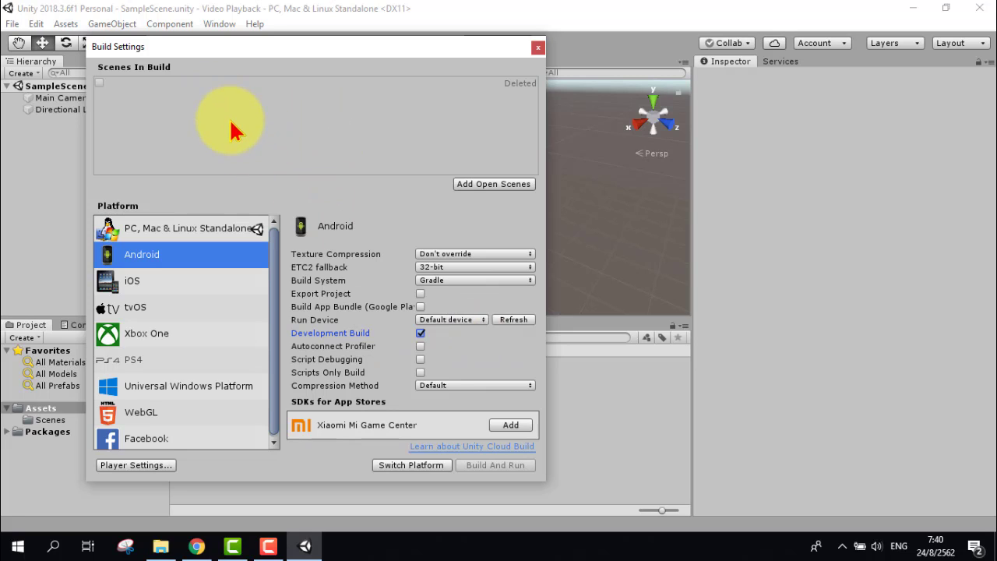
Tick Vuforia Augmented Reality Supported in the Android XR player settings, then close Build Settings
click(136, 468)
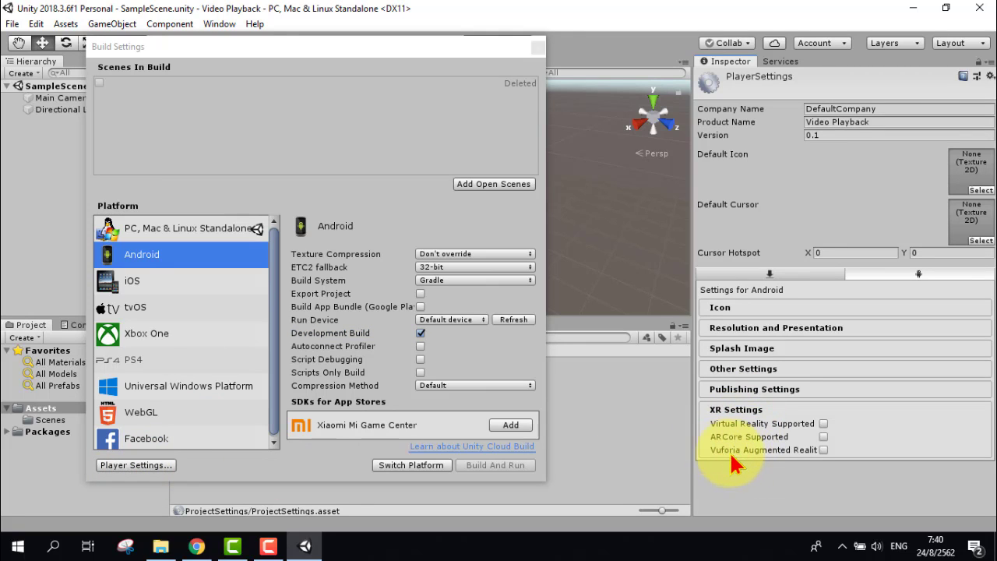
click(824, 451)
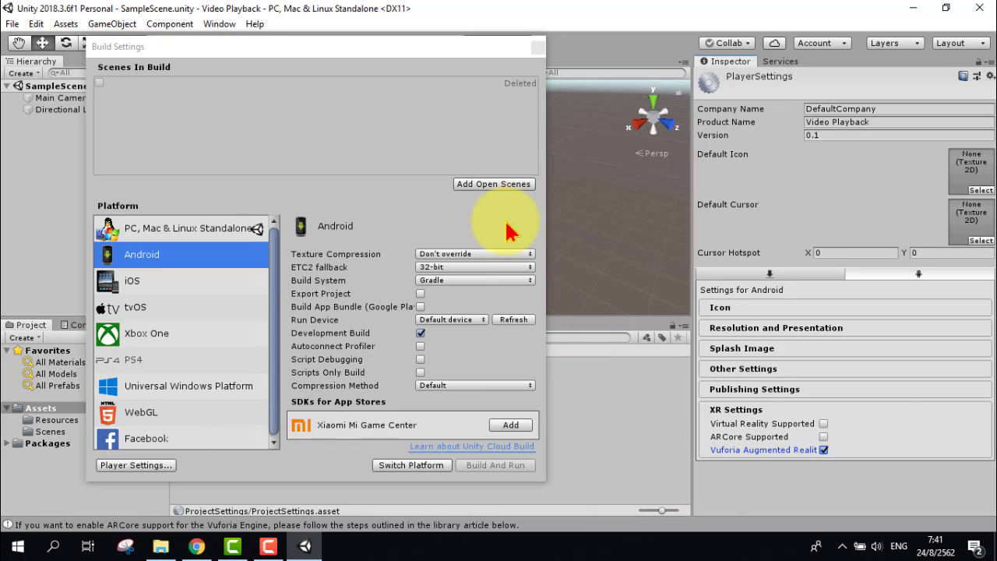
click(538, 47)
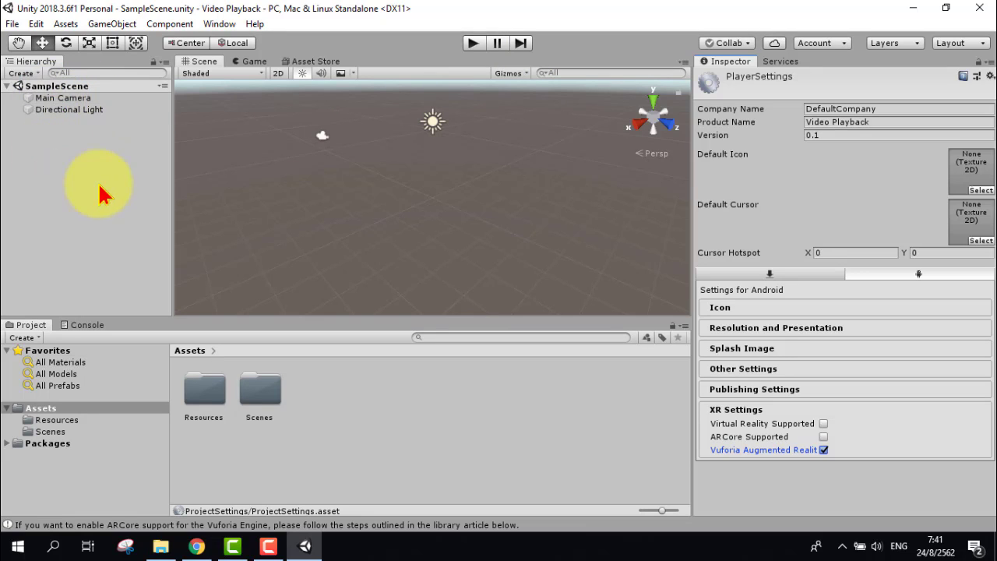
Delete the Main Camera from SampleScene
click(85, 100)
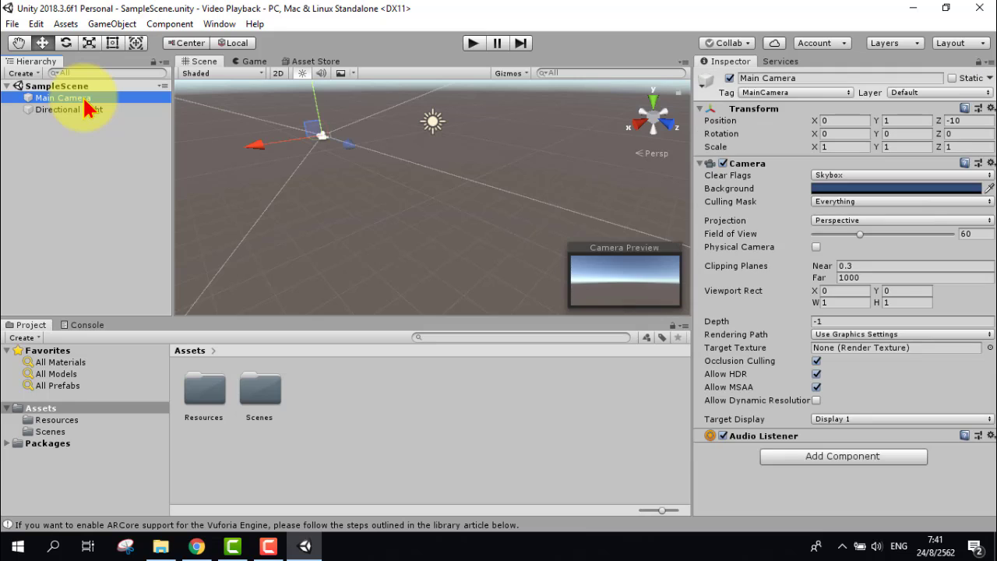
right_click(86, 100)
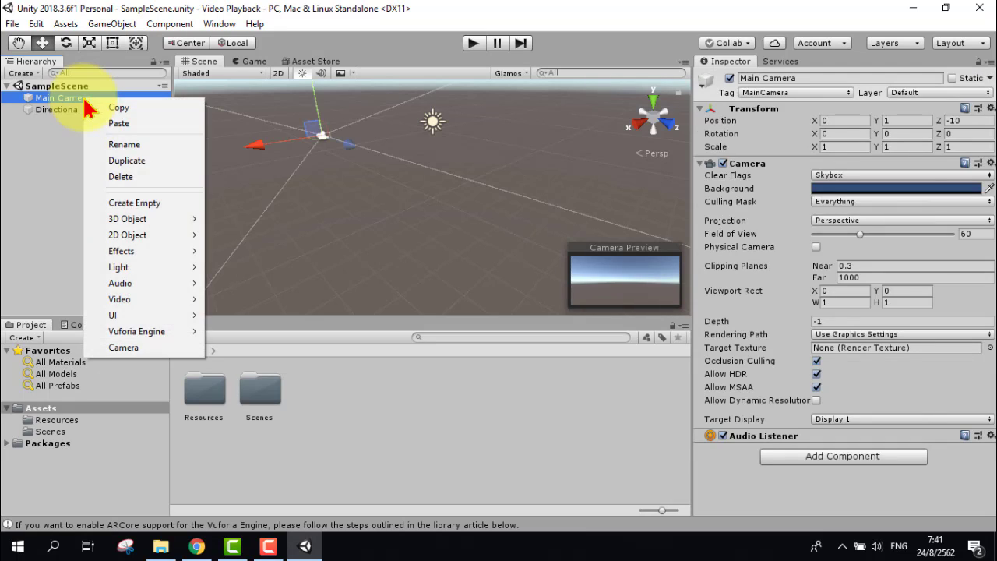
click(144, 177)
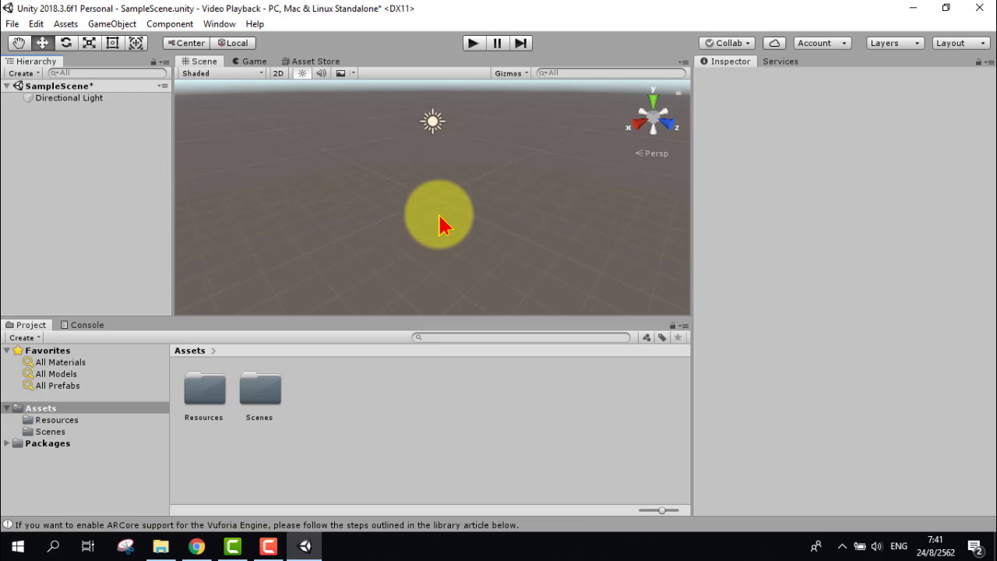
Add a Vuforia Engine AR Camera, importing the Vuforia assets, and select the new ARCamera
click(117, 25)
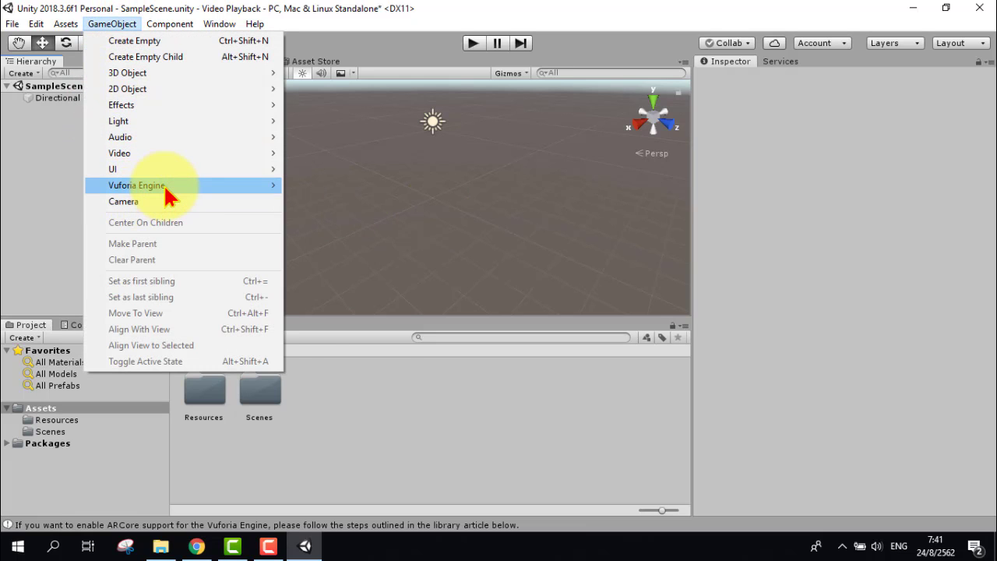
mouse_move(169, 197)
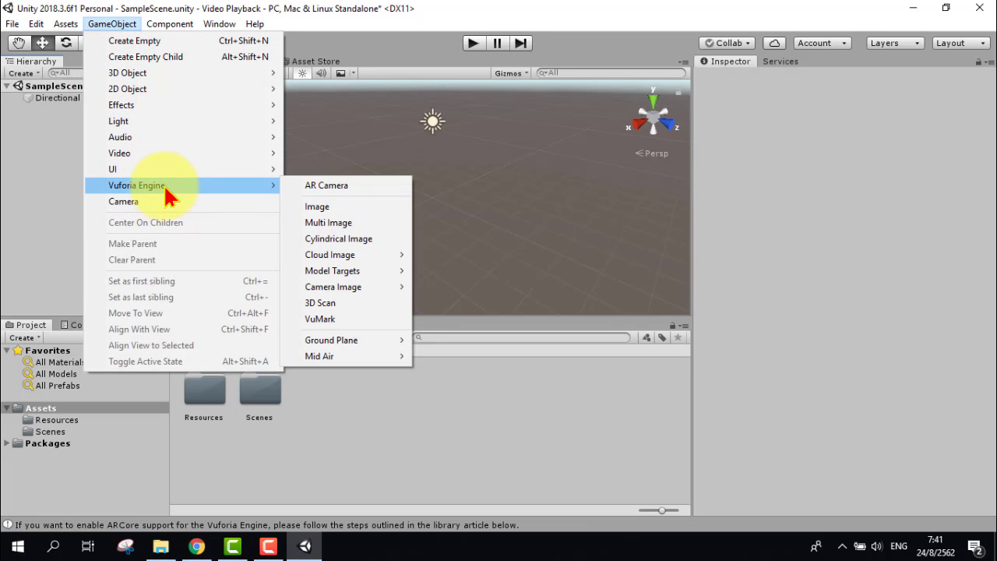
click(337, 185)
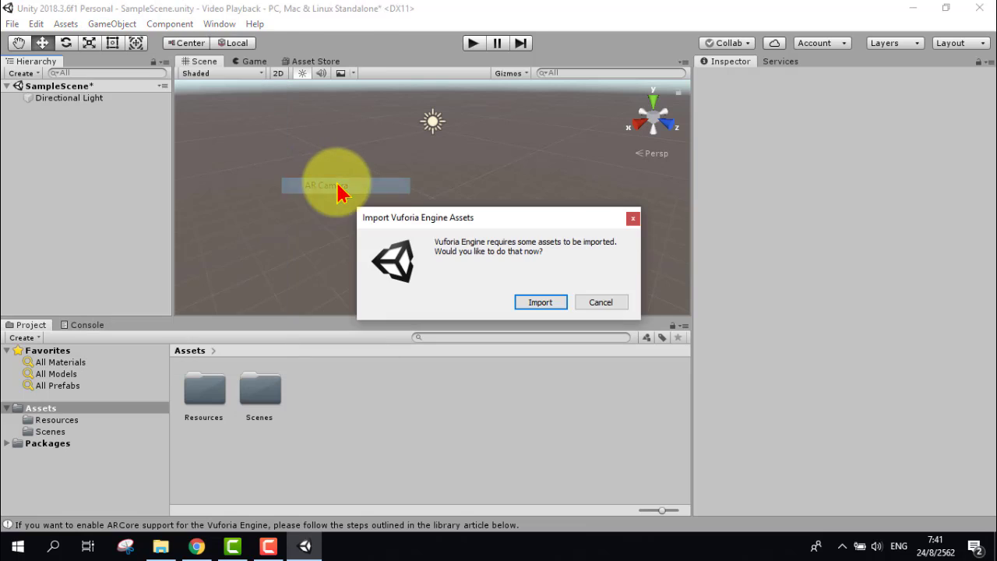
click(544, 305)
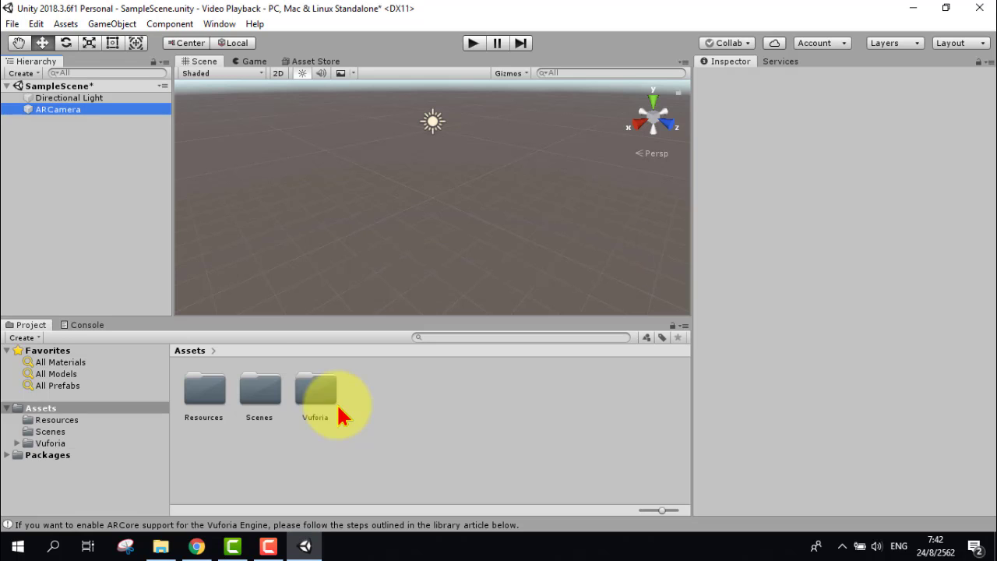
click(79, 110)
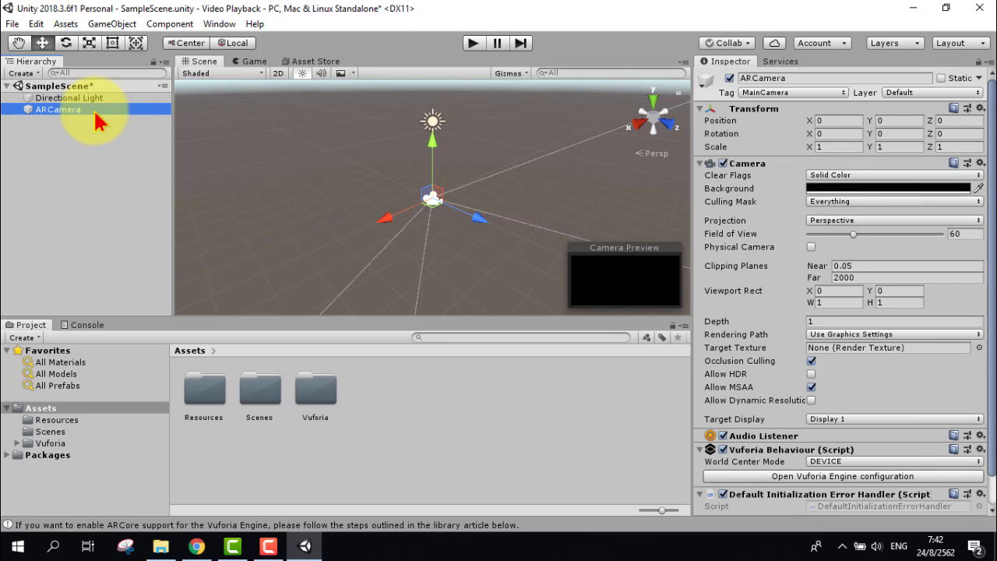
Paste the AppAR license key from the Vuforia portal into the Vuforia configuration's App License Key
click(842, 477)
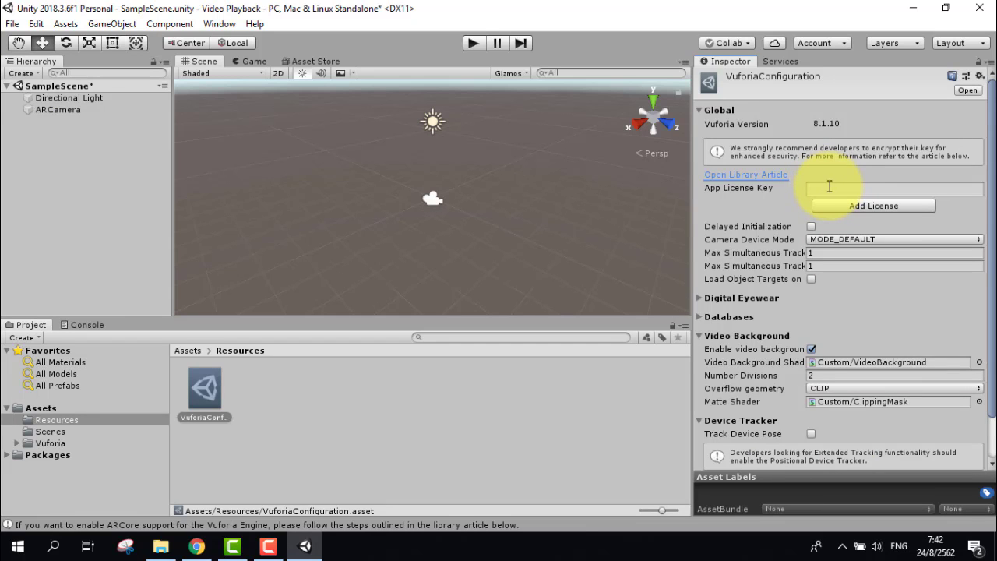
click(198, 547)
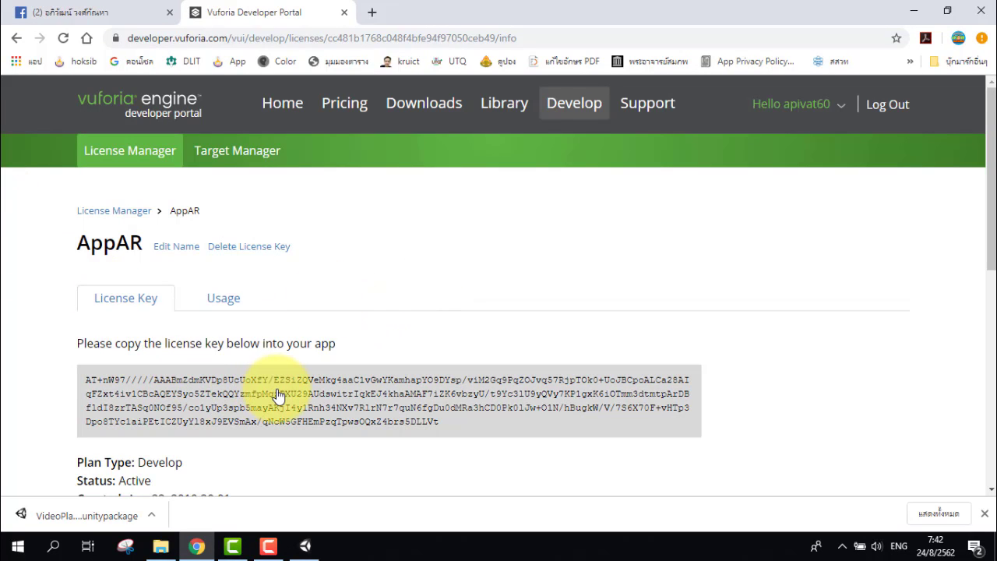
click(279, 396)
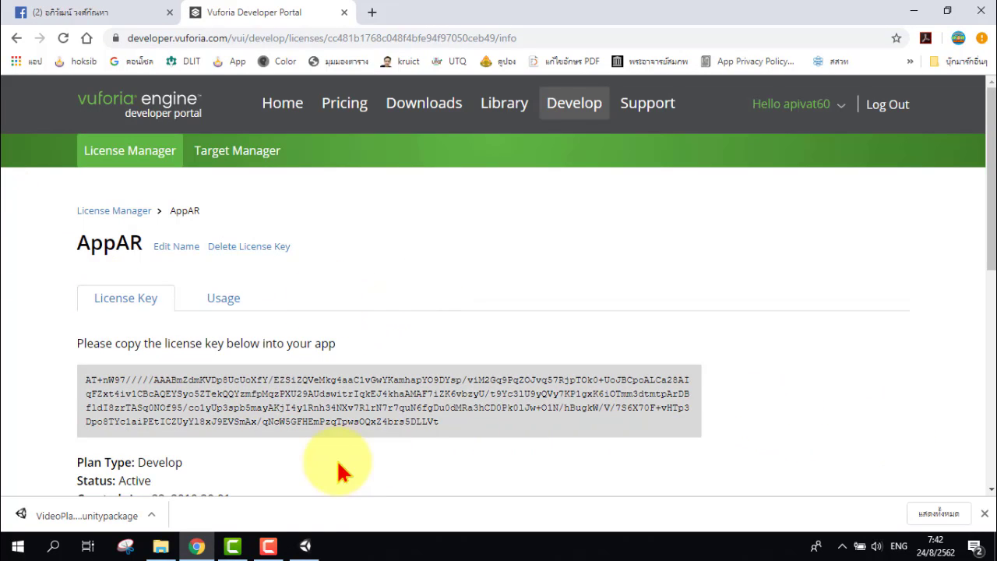
click(304, 546)
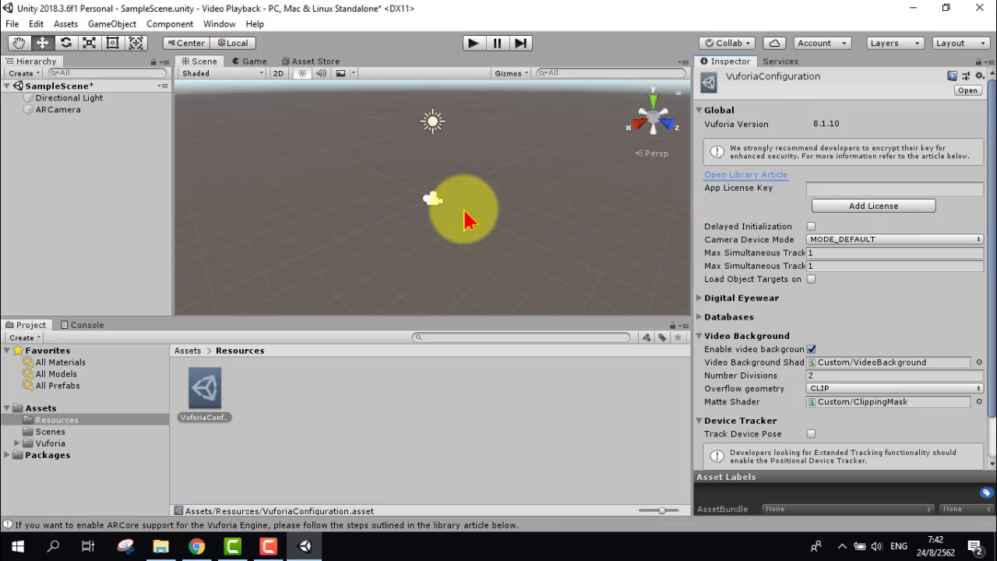
right_click(863, 190)
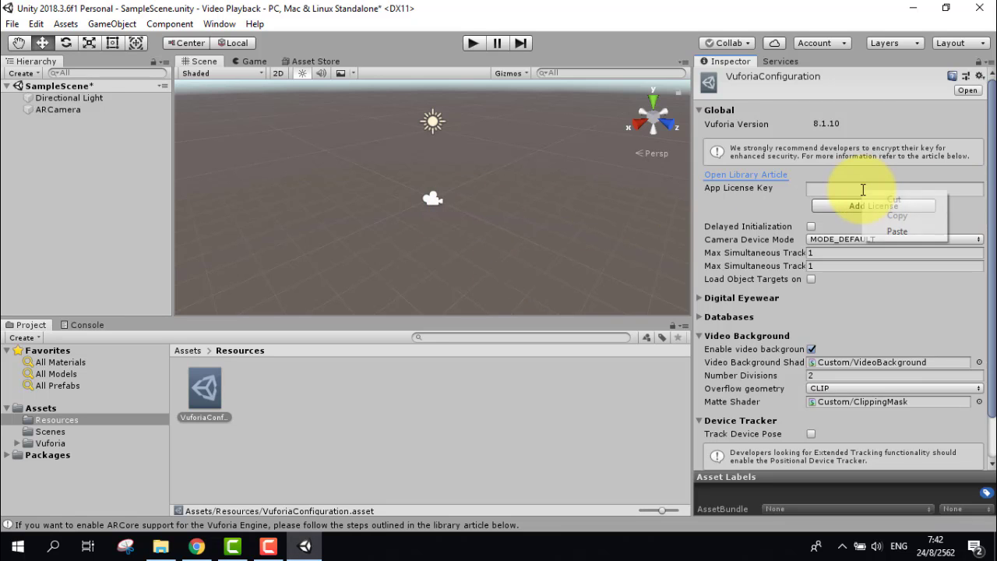
click(900, 232)
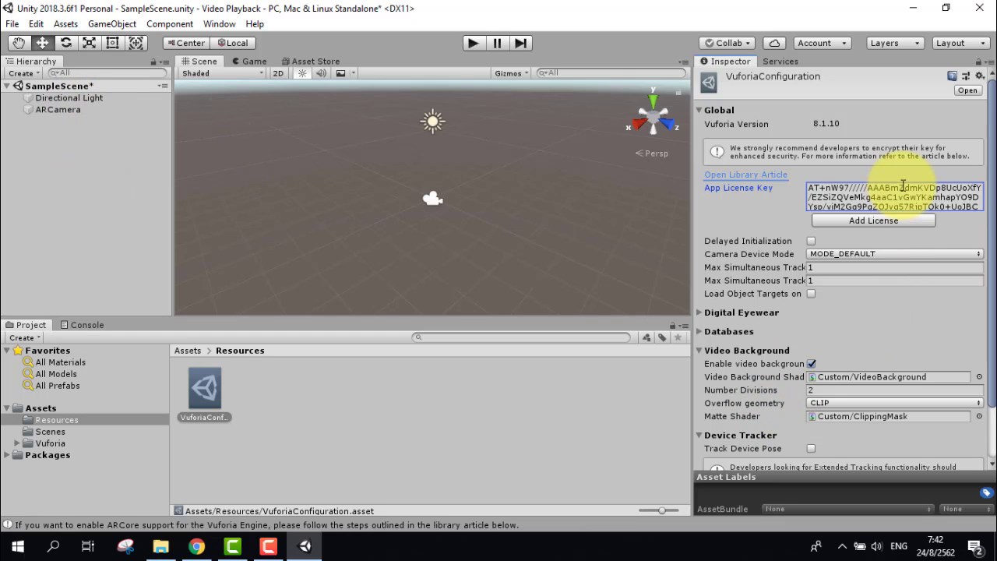
click(189, 350)
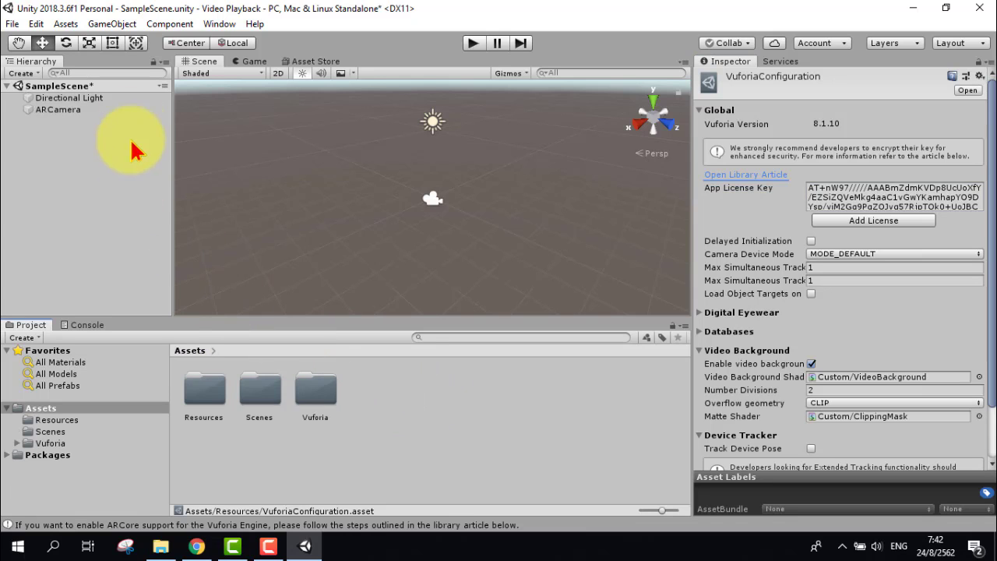
Add a Vuforia Image Target to SampleScene and import the default VuforiaMars_Images database with Astronaut
click(124, 29)
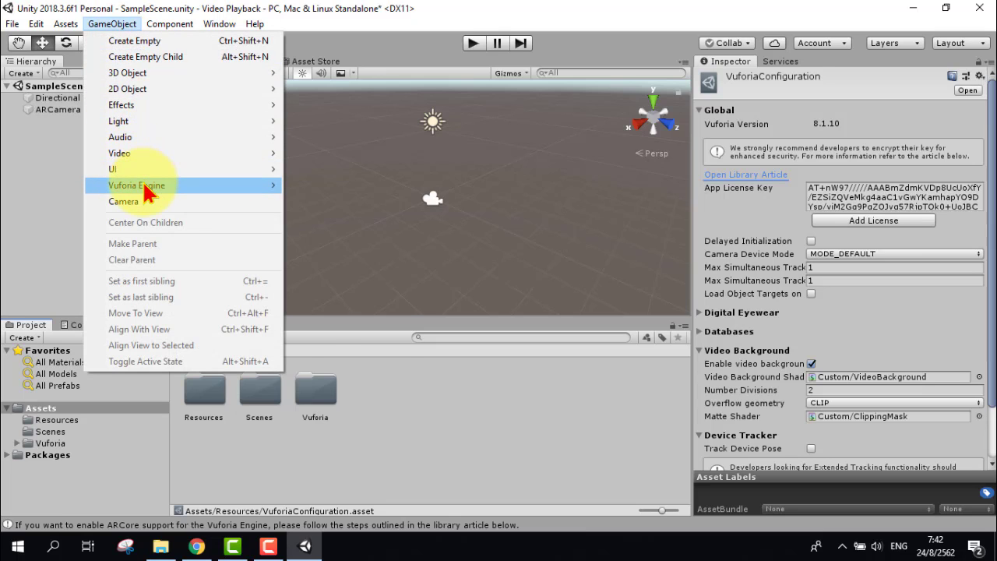
mouse_move(159, 185)
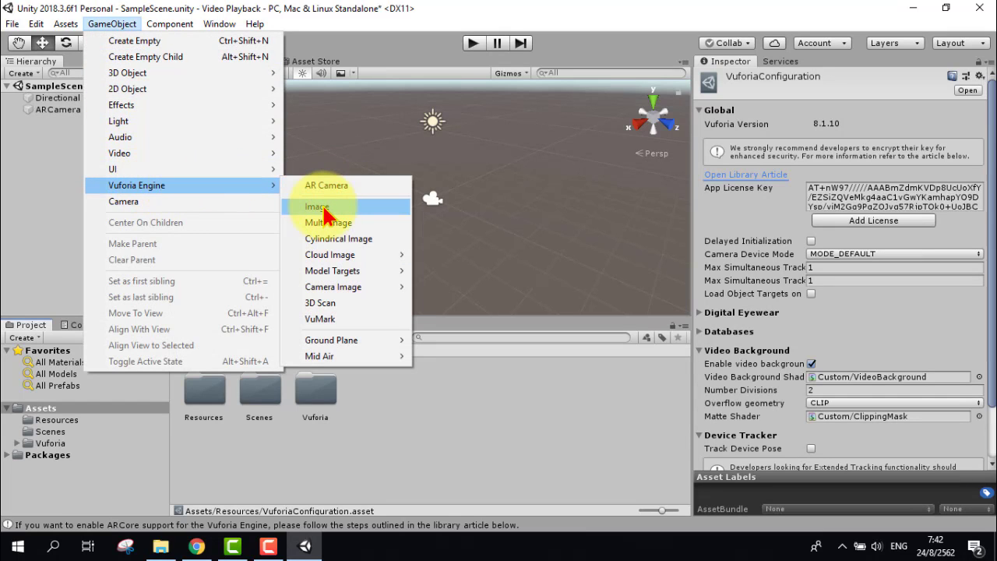
click(335, 208)
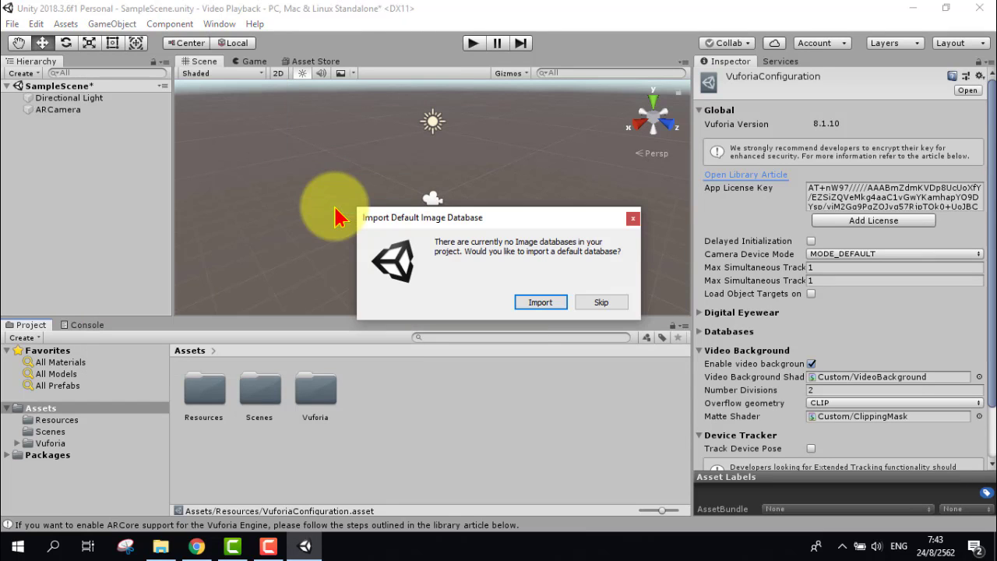
click(542, 303)
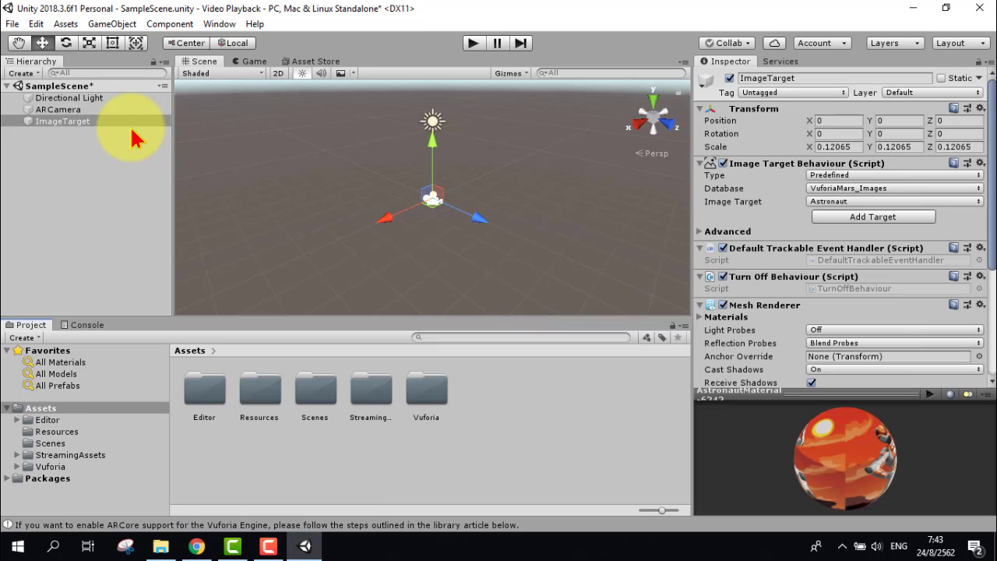
mouse_move(807, 487)
mouse_down()
mouse_move(851, 461)
mouse_move(543, 249)
mouse_up()
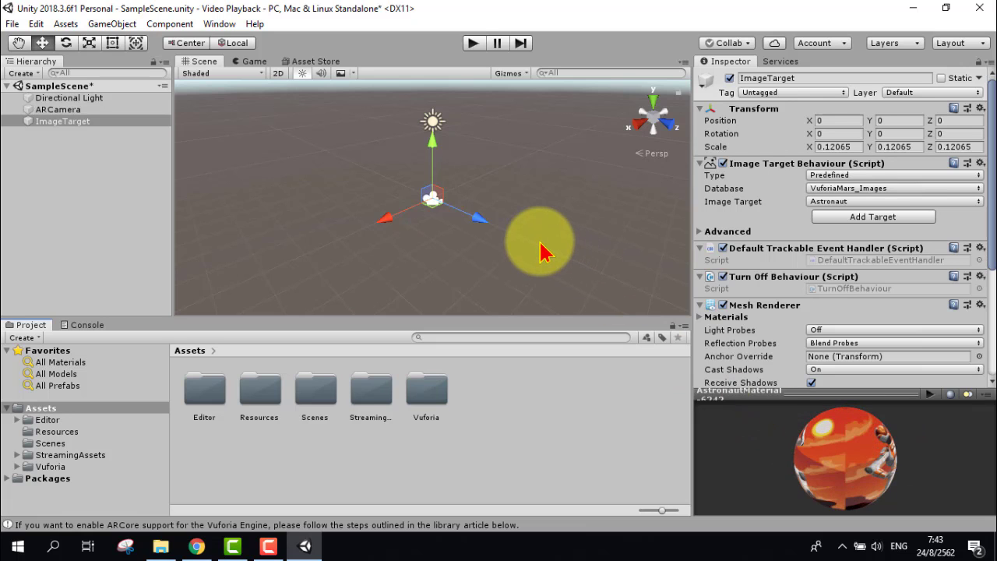
click(197, 546)
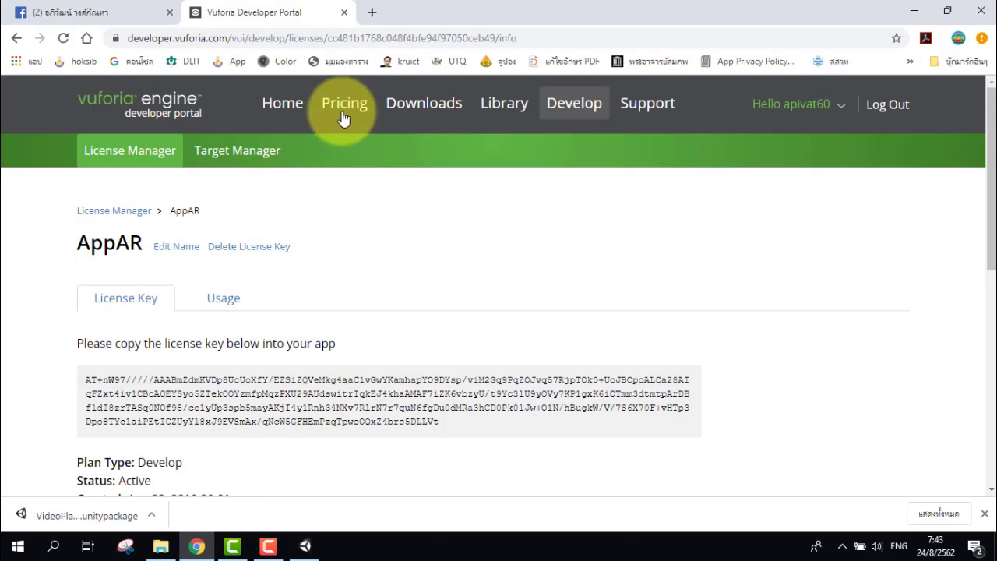
Review the Vuforia Target Manager's database list, including VideoPlayback
click(241, 160)
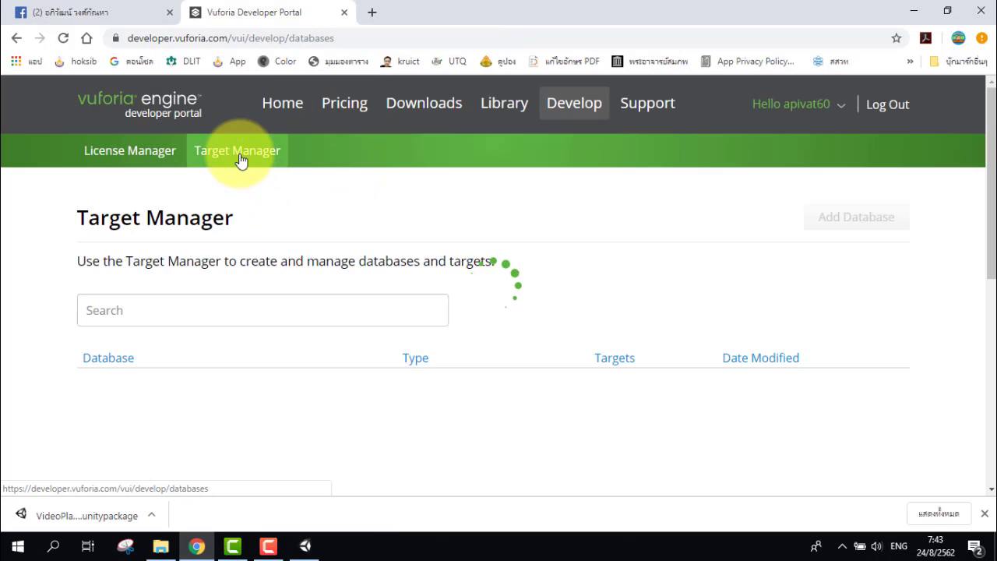
scroll(212, 396, down, 1)
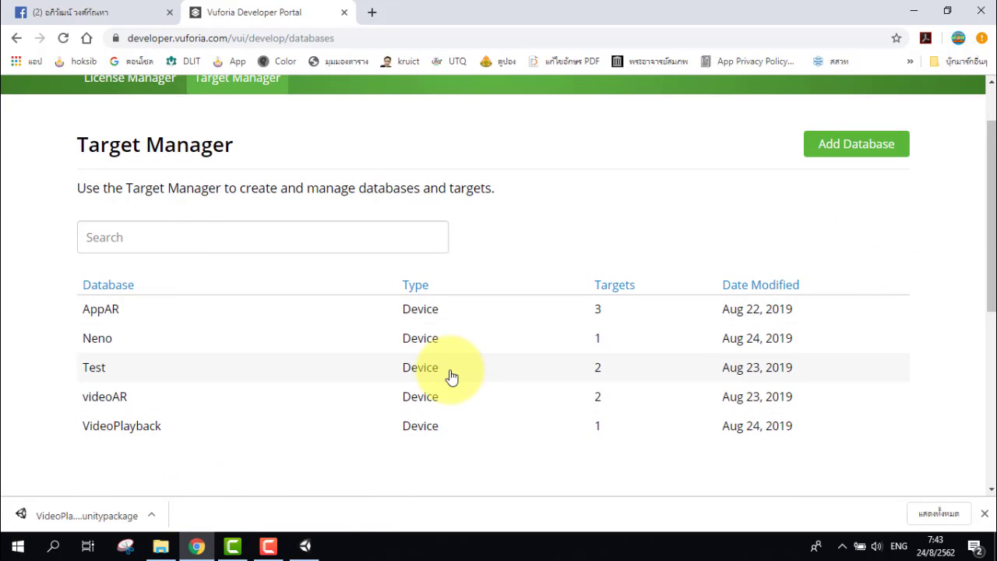
click(160, 545)
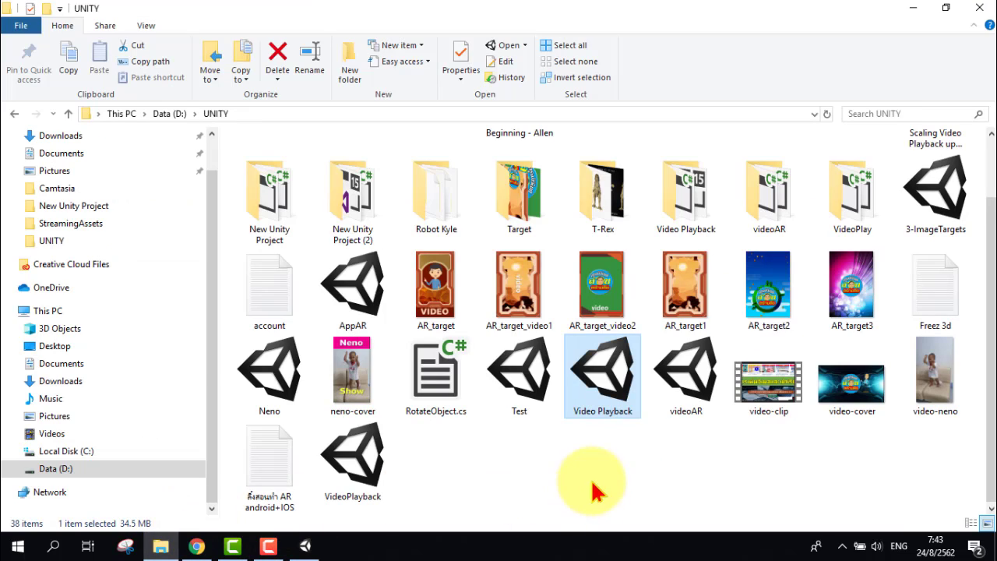
Import all files from the Video Playback .unitypackage into the Unity project
double_click(598, 389)
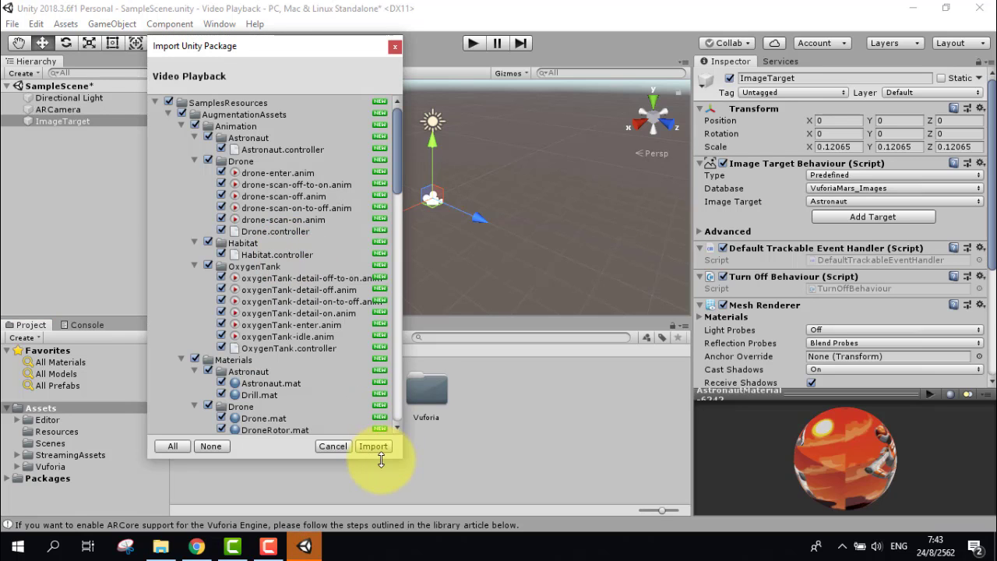
click(380, 448)
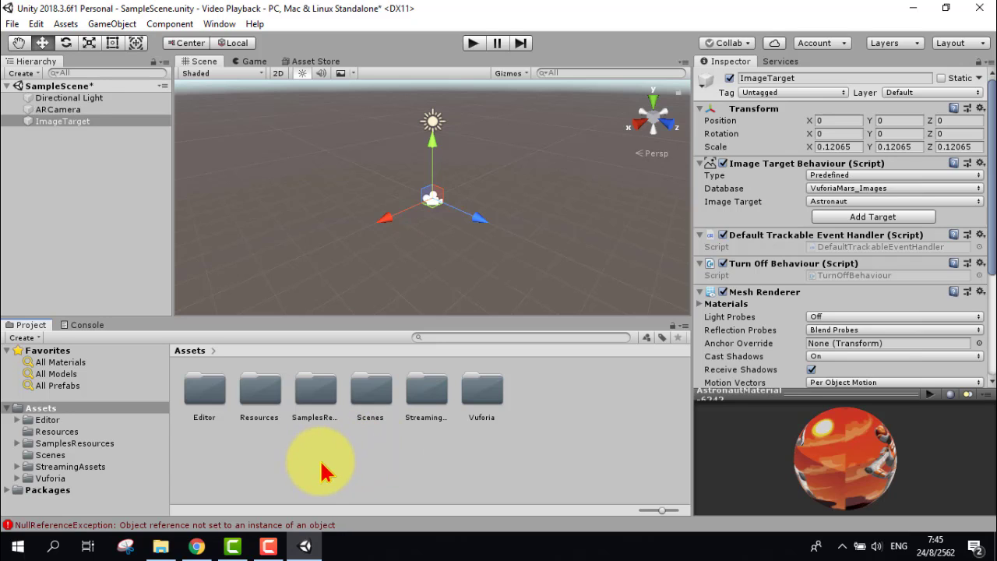
Import the VideoPlayback database package, adding VideoPlayback.dat, VideoPlayback.xml and its target image
click(315, 390)
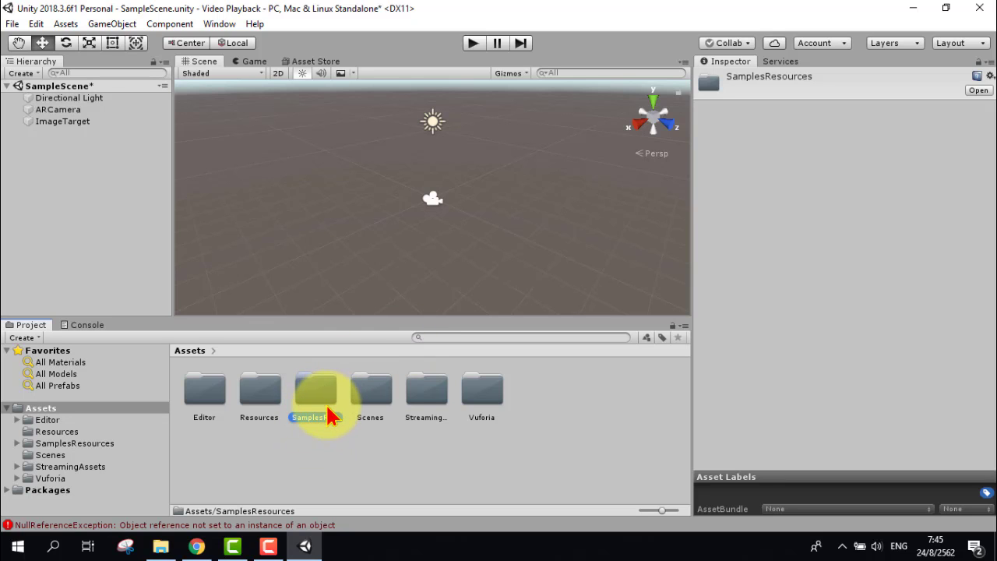
click(160, 546)
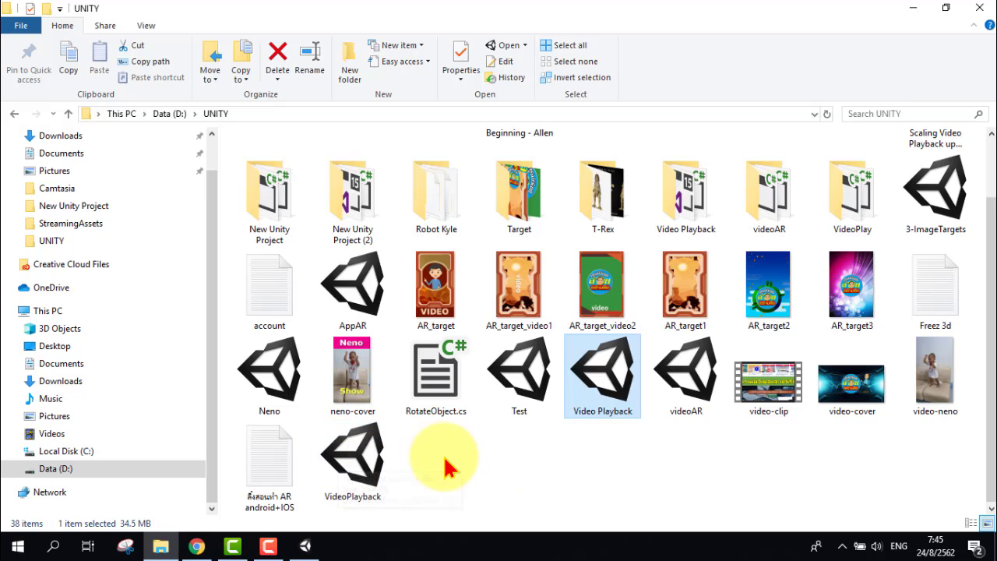
click(355, 493)
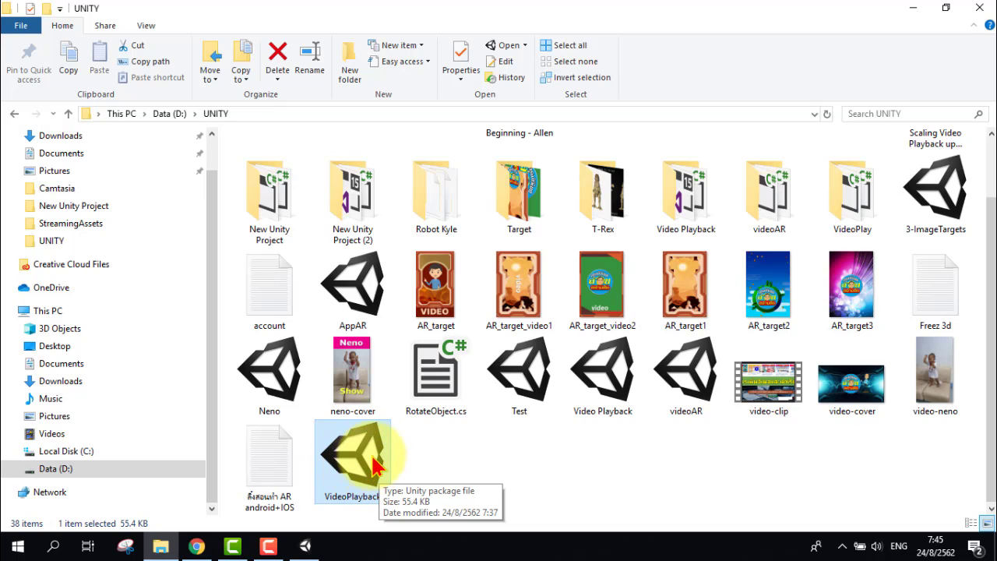
double_click(367, 467)
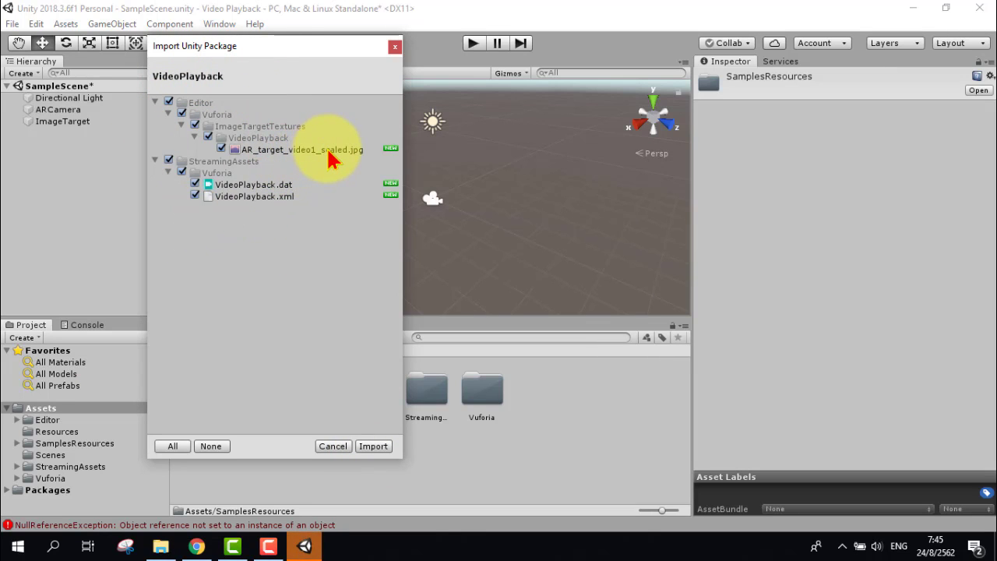
click(373, 447)
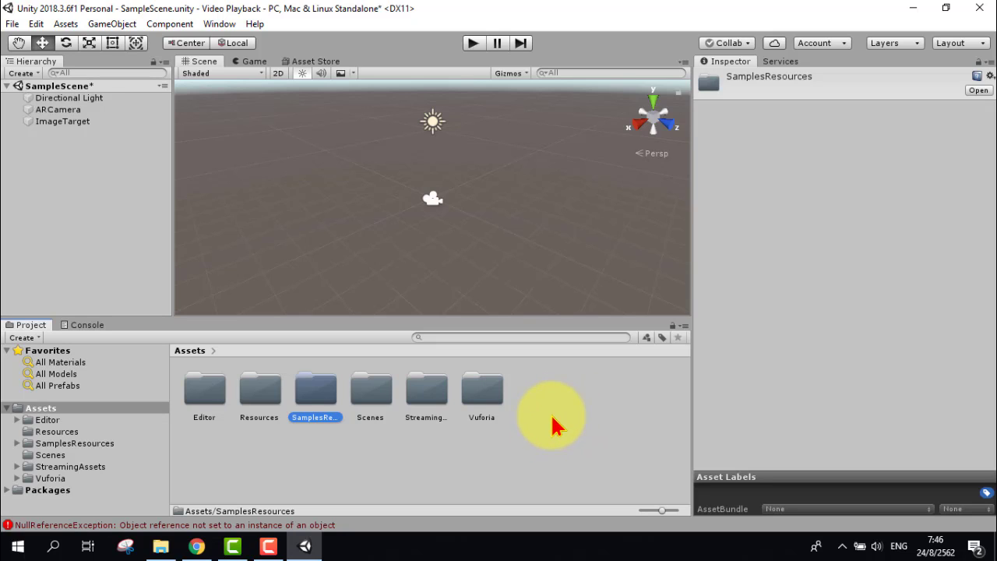
Add a folder named Video at the root of the Project panel's Assets
click(550, 421)
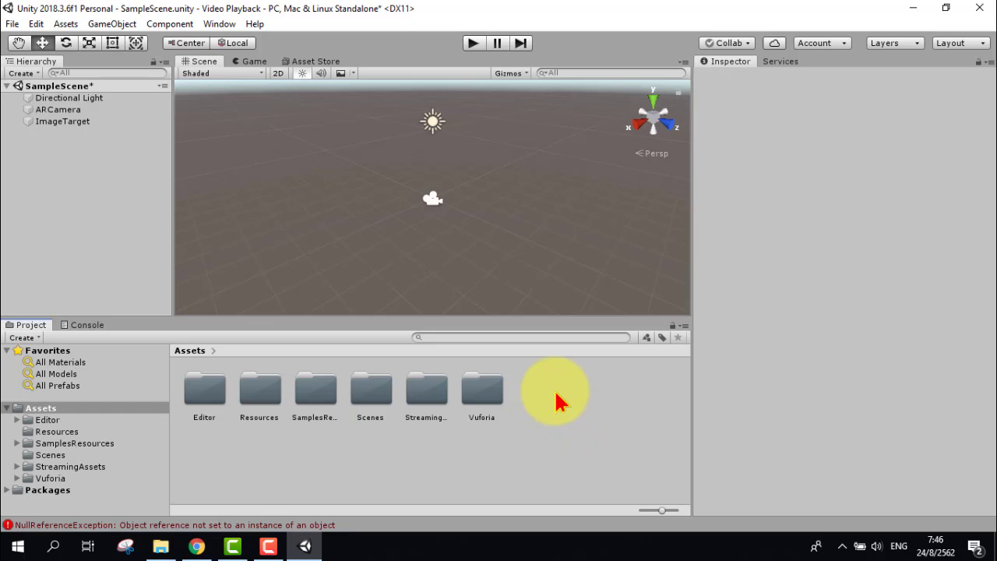
click(555, 397)
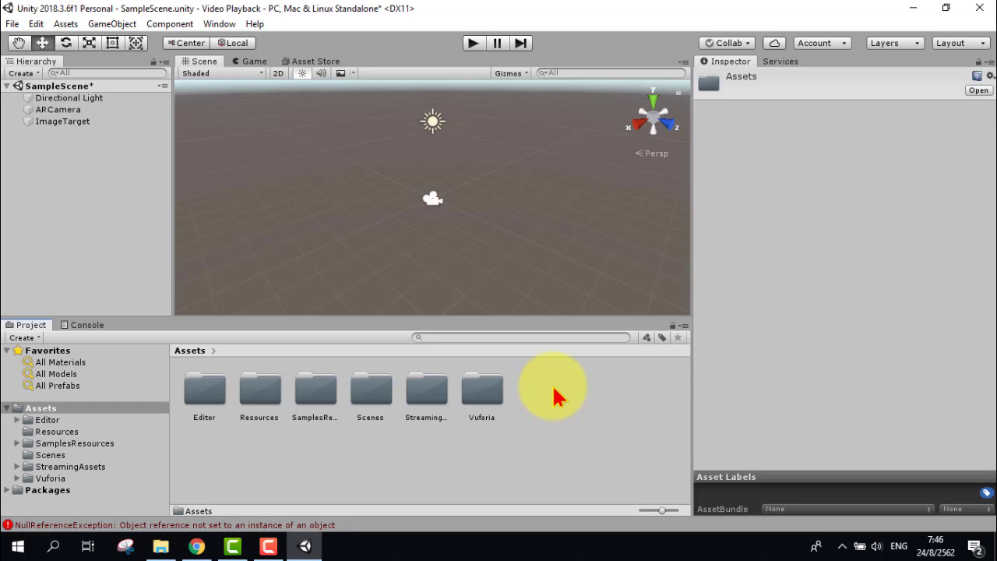
right_click(555, 397)
click(545, 412)
right_click(542, 410)
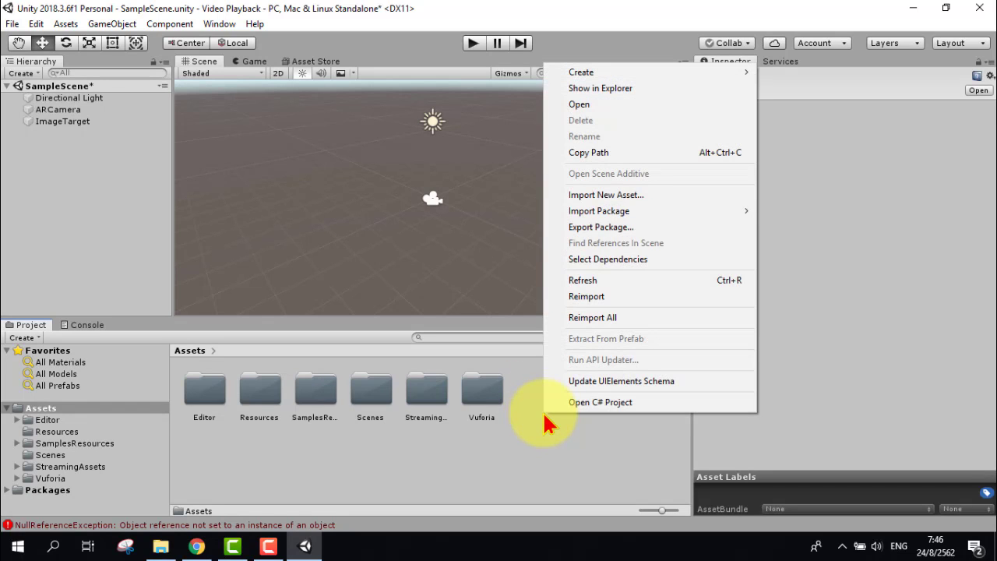
mouse_move(647, 77)
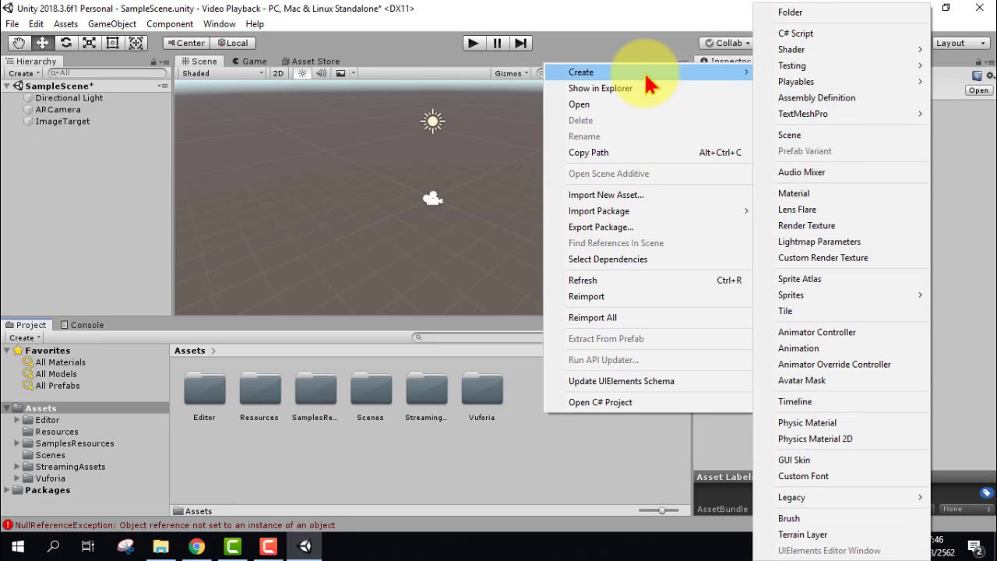
click(820, 20)
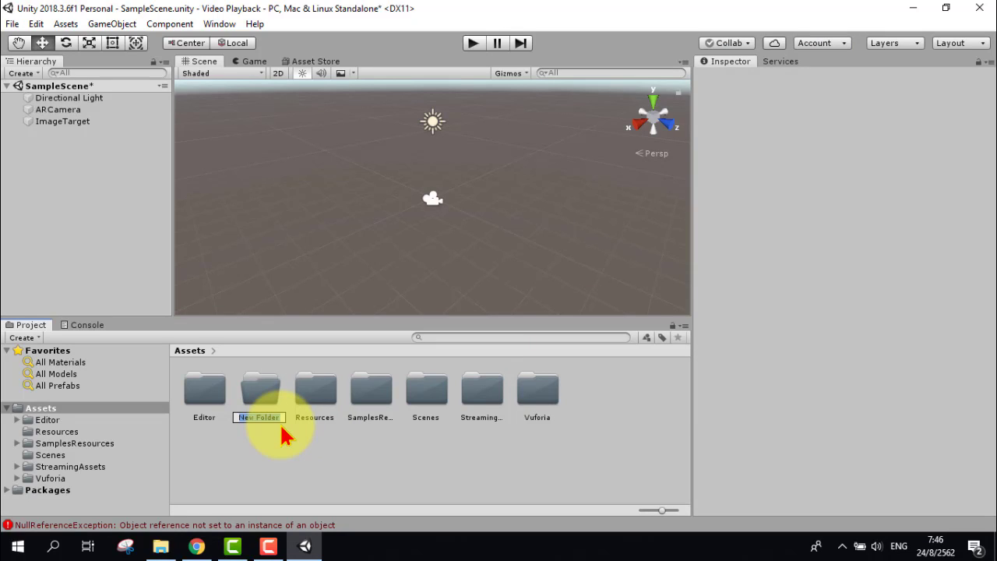
text(Video)
key(Return)
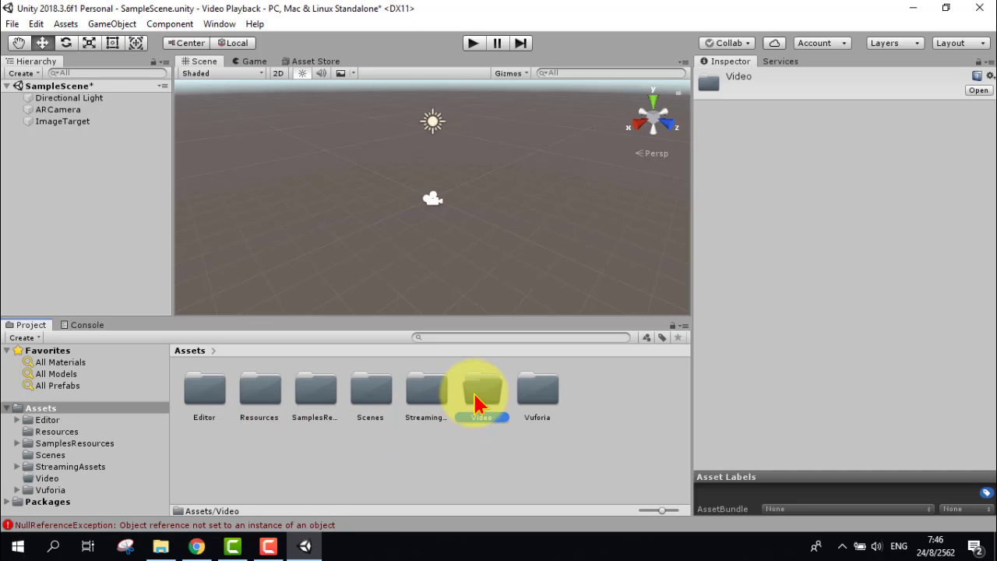
click(159, 545)
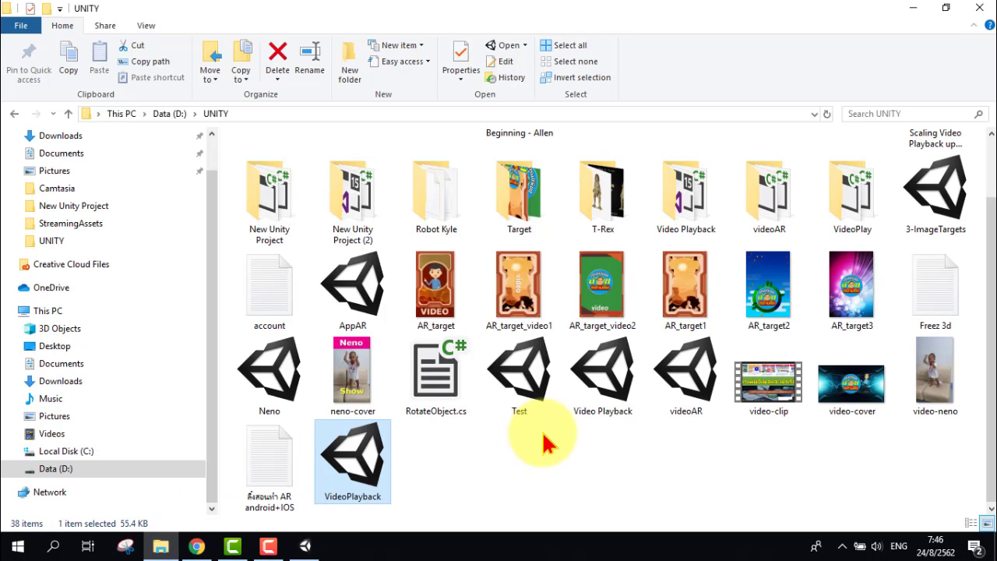
Copy the video-clip file from File Explorer into Unity's Video folder
click(774, 401)
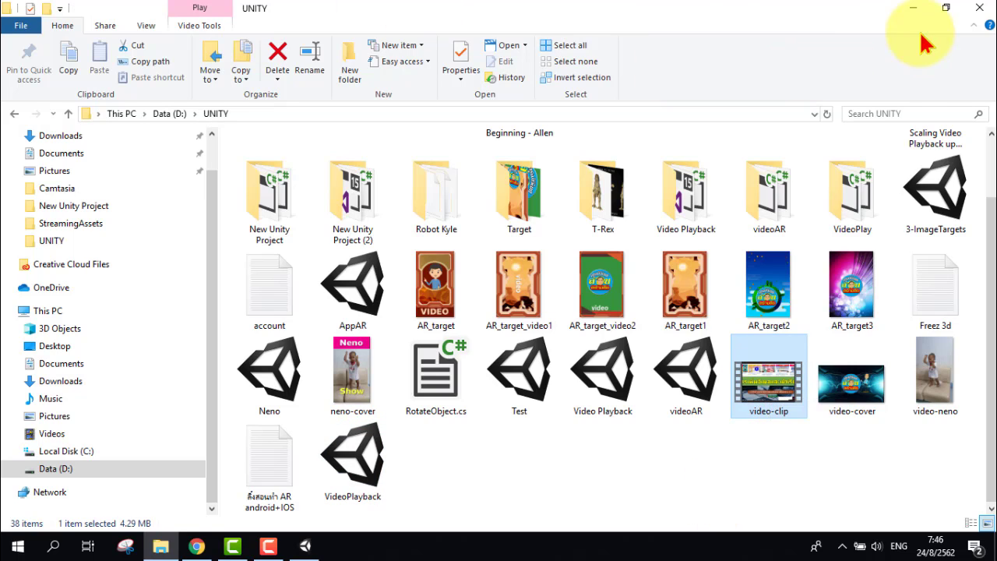
click(945, 8)
drag(779, 40, 804, 28)
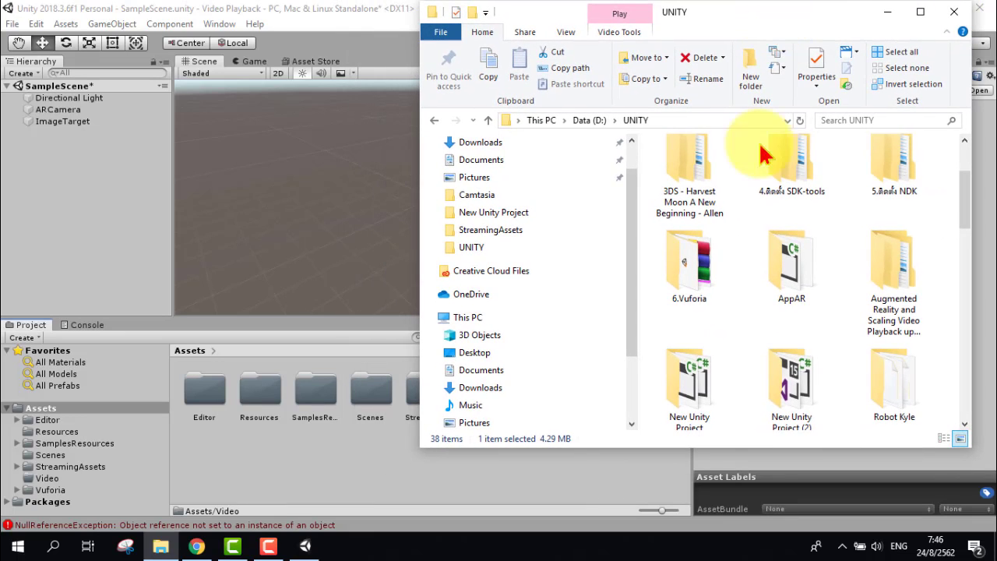
scroll(787, 293, down, 10)
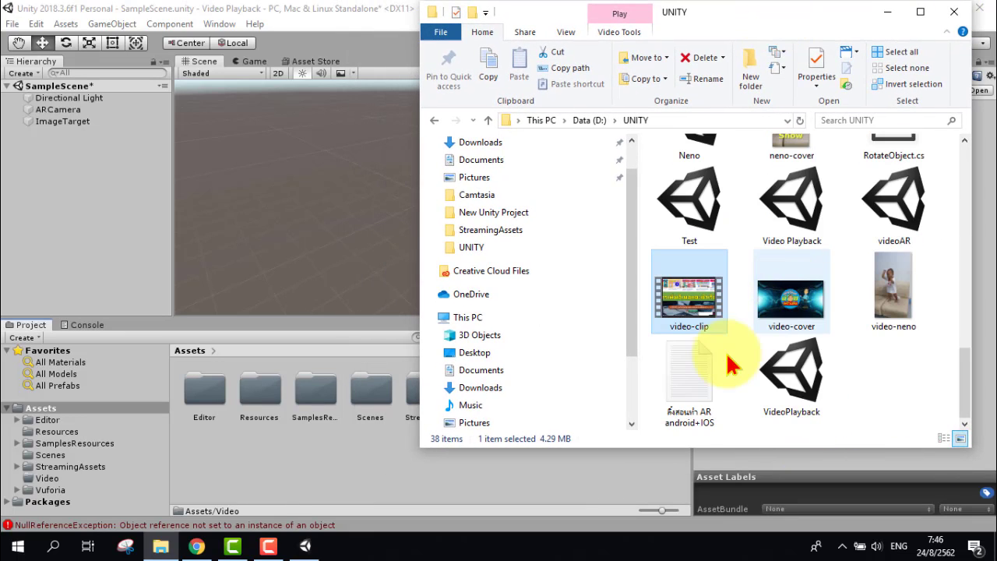
drag(740, 24, 848, 31)
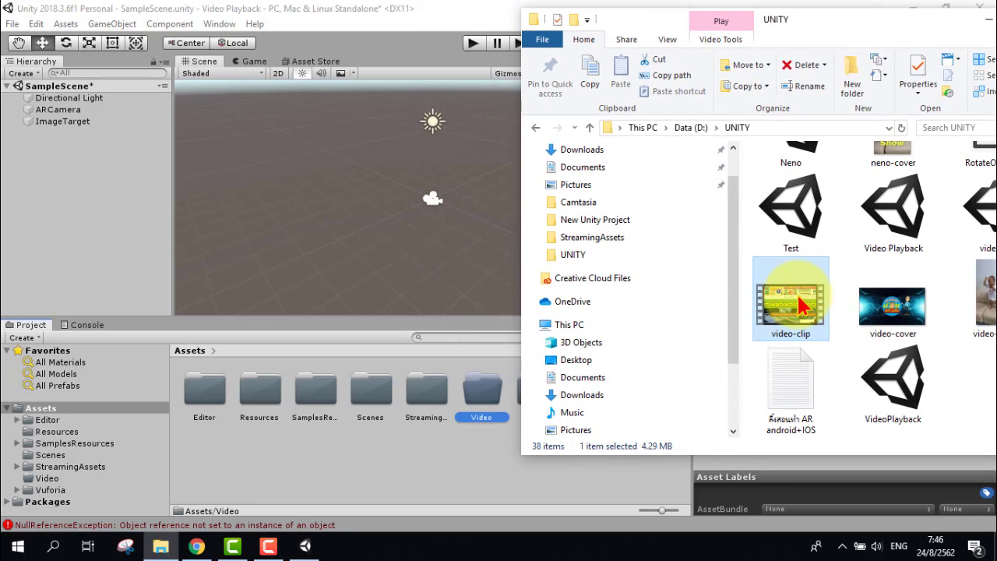
drag(791, 300, 482, 393)
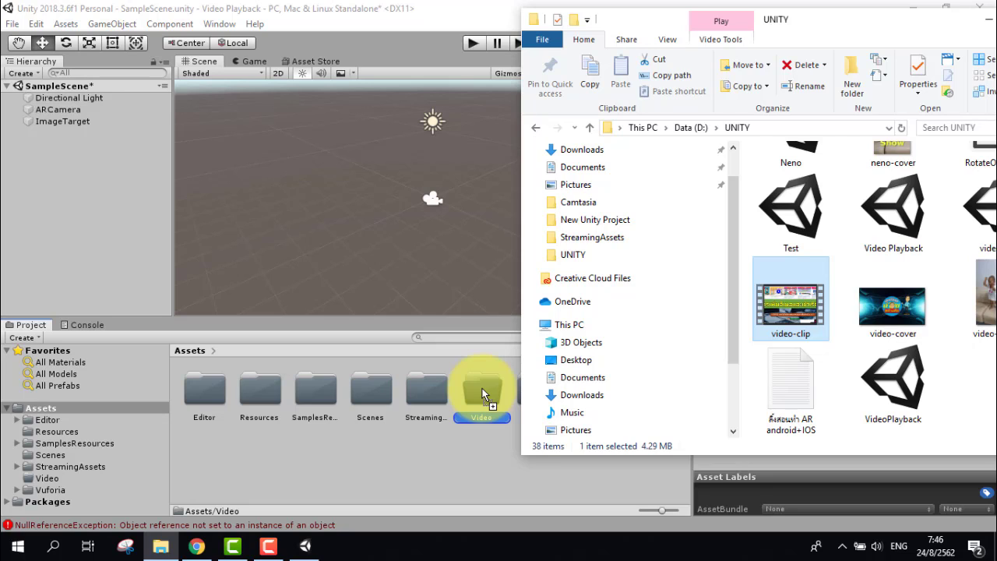
drag(482, 394, 481, 394)
double_click(482, 393)
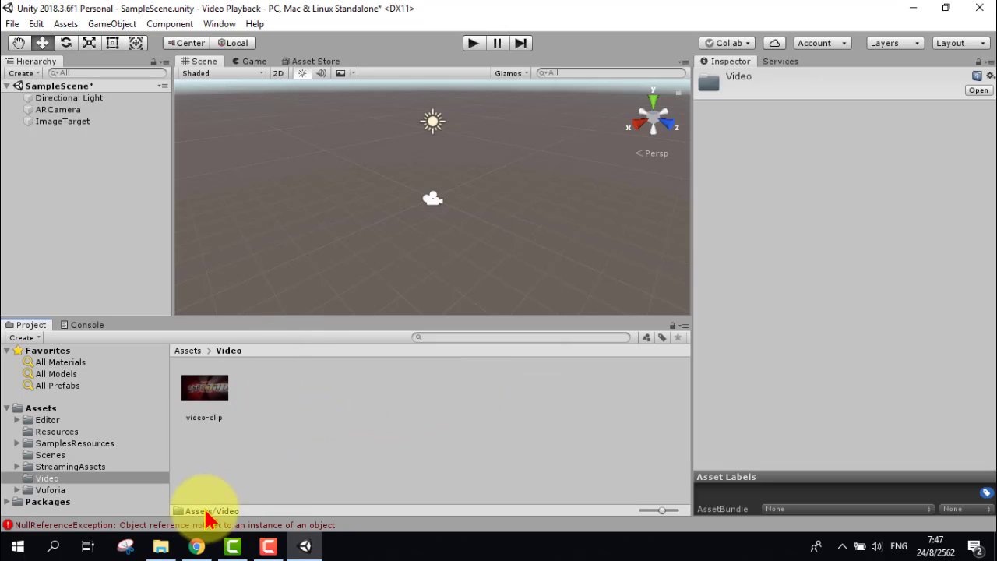
Copy the video-cover file into the same Video folder
click(161, 546)
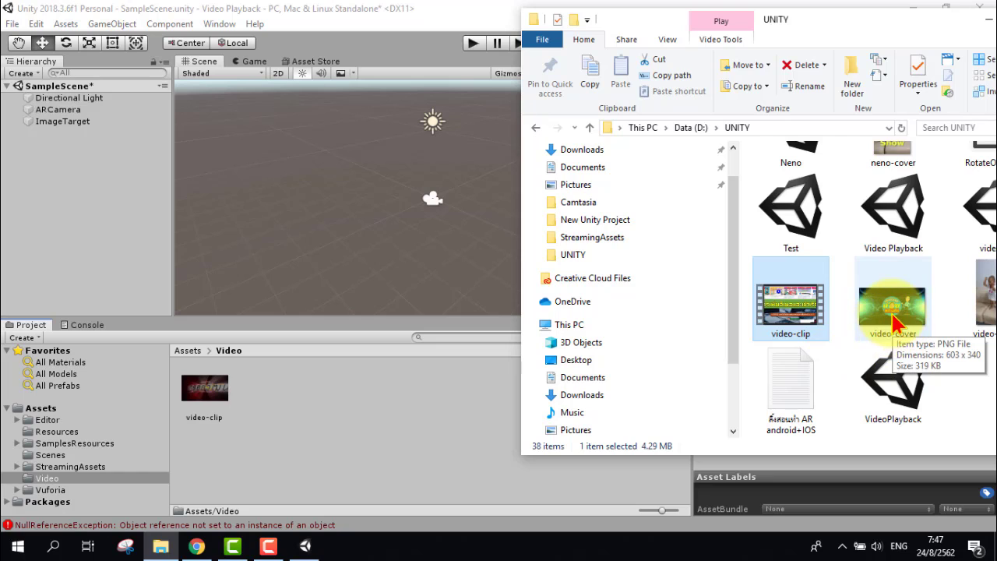
mouse_move(893, 327)
mouse_down()
mouse_move(368, 451)
mouse_move(386, 445)
mouse_up()
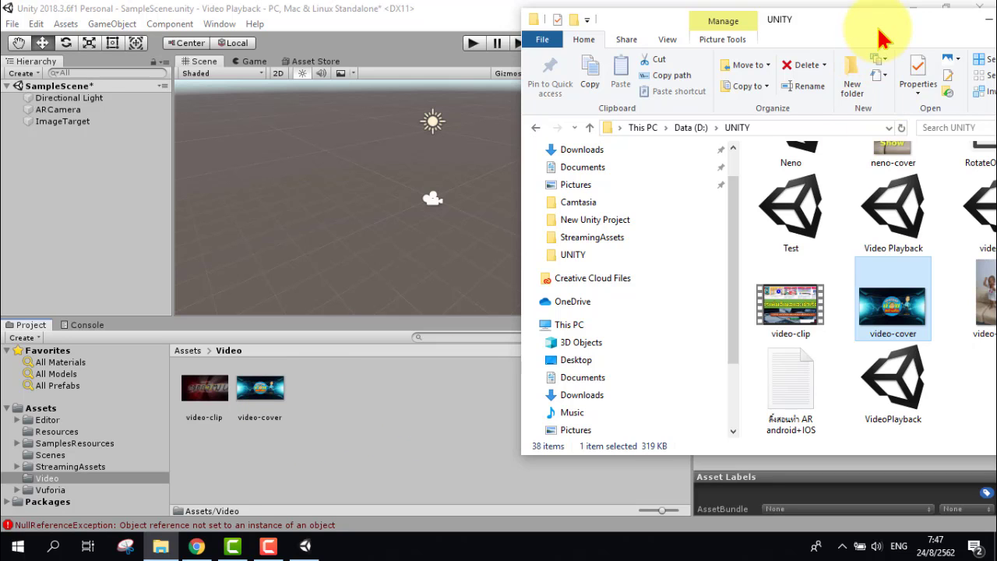
drag(880, 39, 653, 49)
click(764, 34)
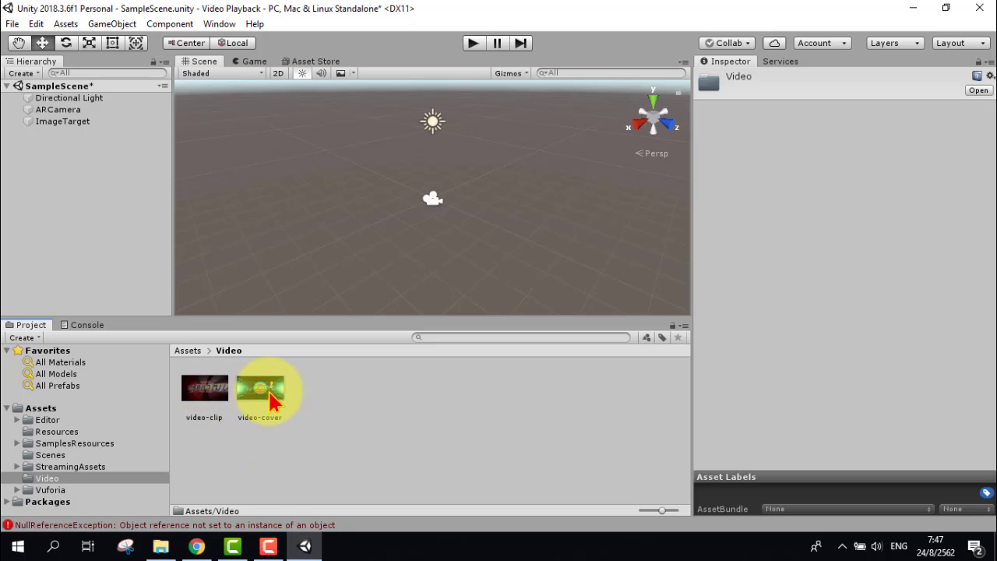
click(191, 352)
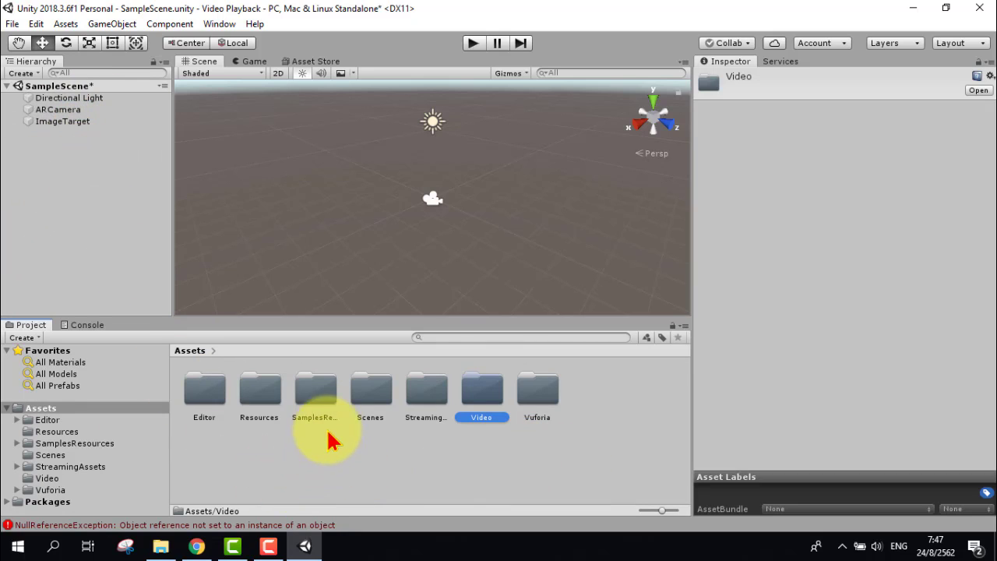
Add the 3-ImageTargets scene from SamplesResources > Scenes to the Hierarchy
click(323, 403)
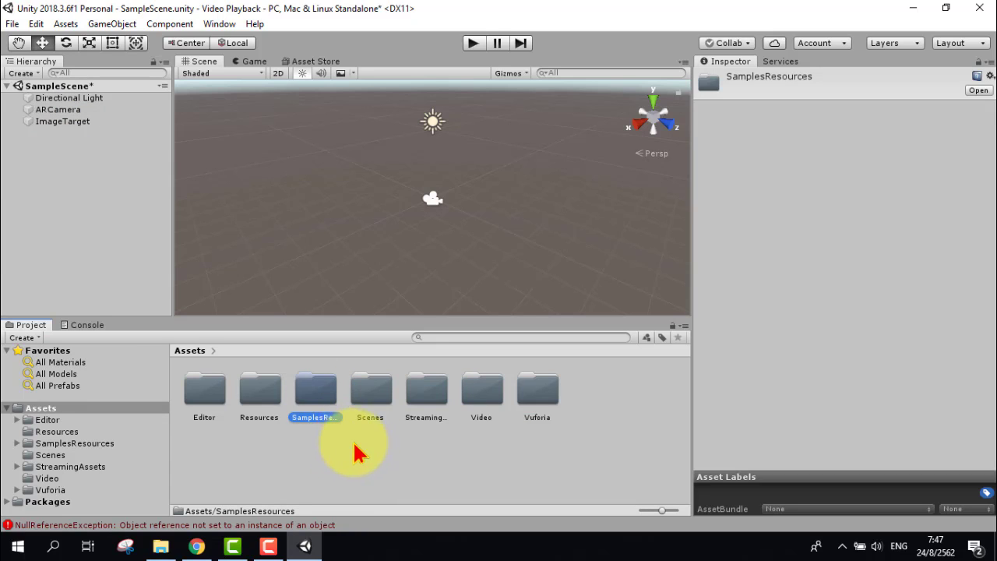
double_click(318, 402)
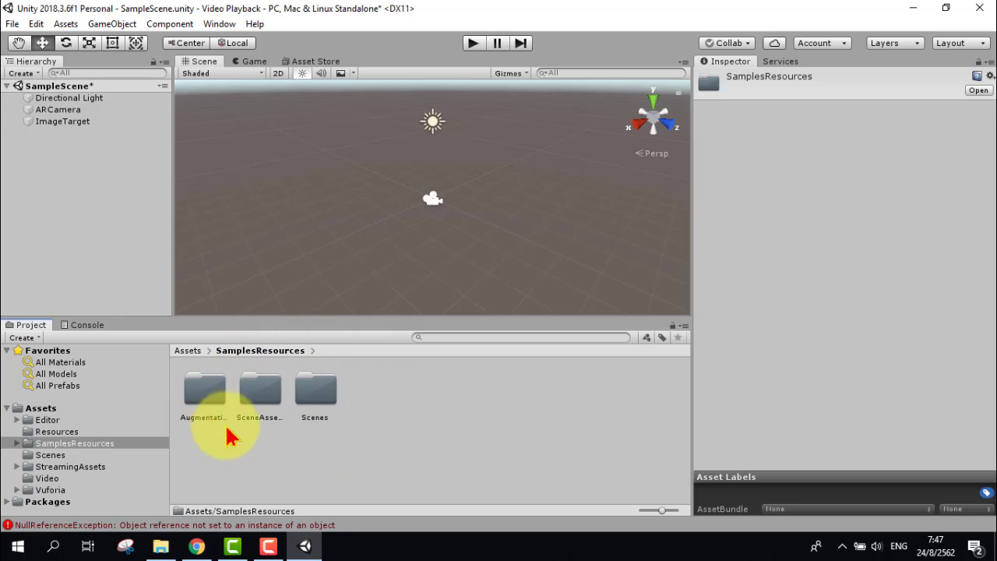
double_click(339, 397)
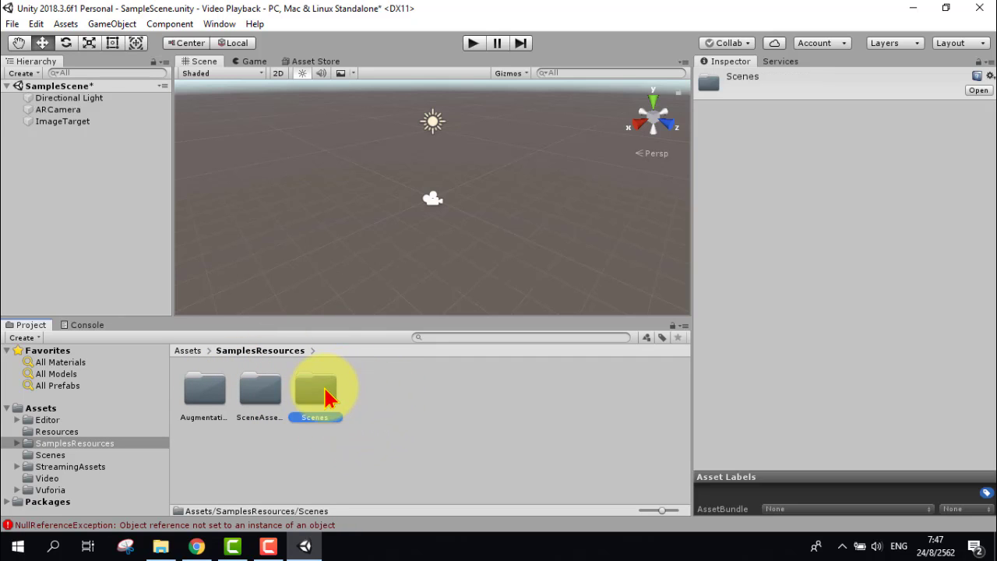
click(210, 389)
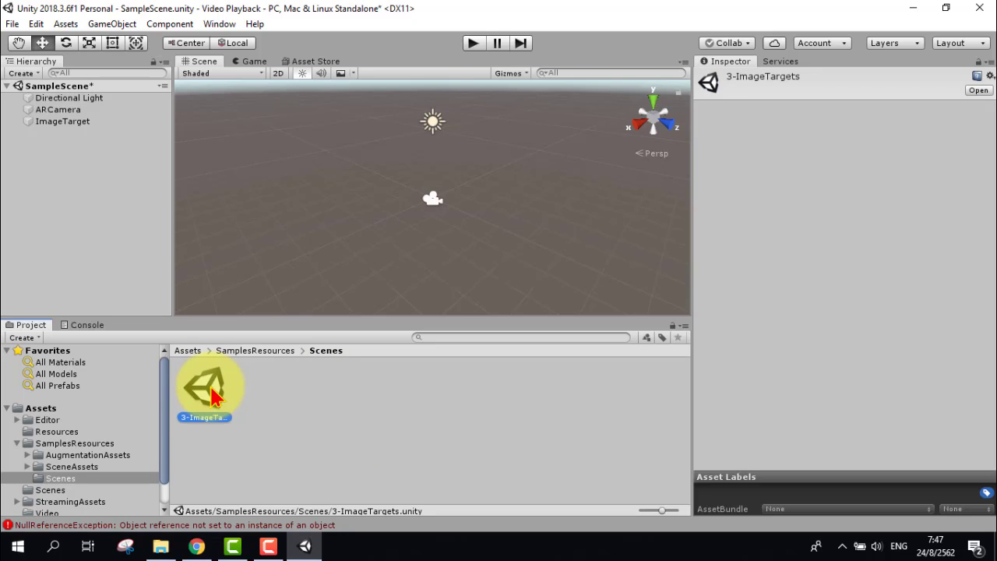
double_click(204, 416)
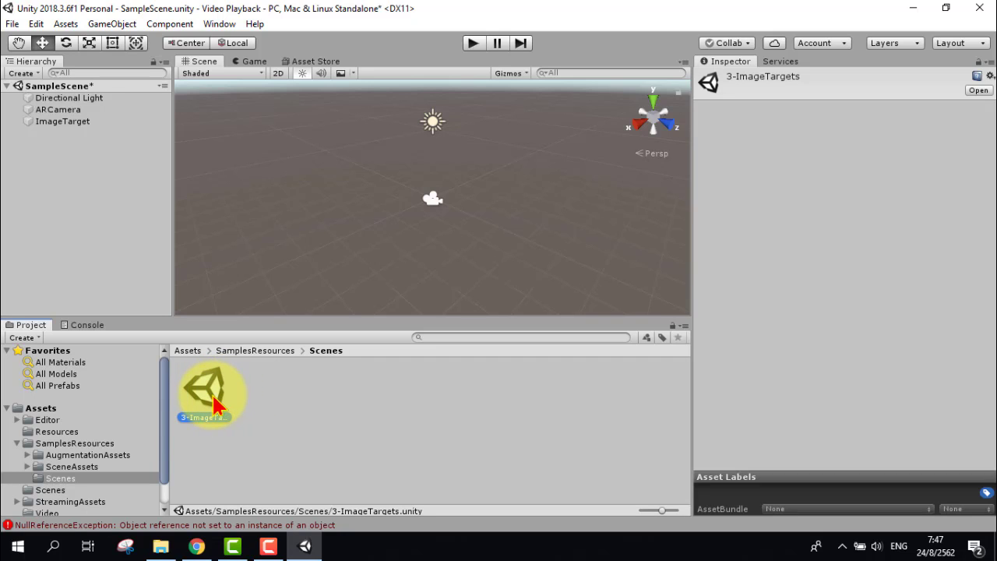
drag(217, 405, 113, 286)
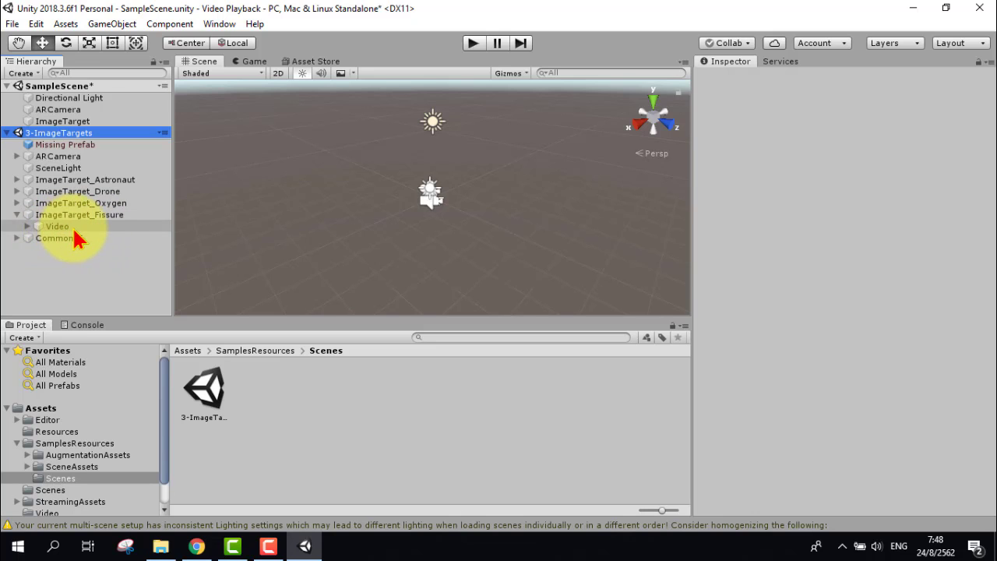
Parent the sample Video plane to SampleScene's ImageTarget, then remove 3-ImageTargets without saving
drag(70, 231, 85, 123)
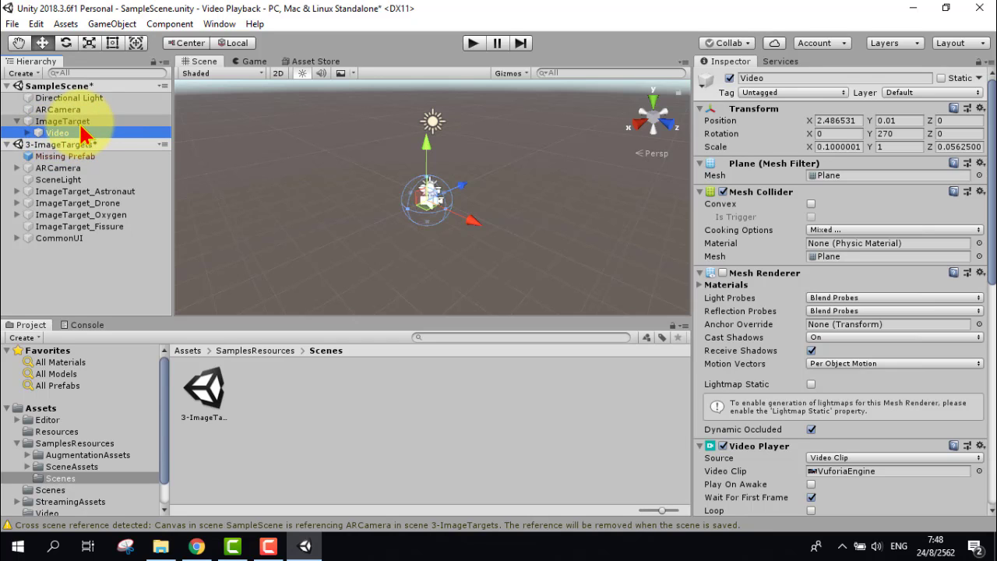
drag(82, 128, 164, 148)
click(164, 148)
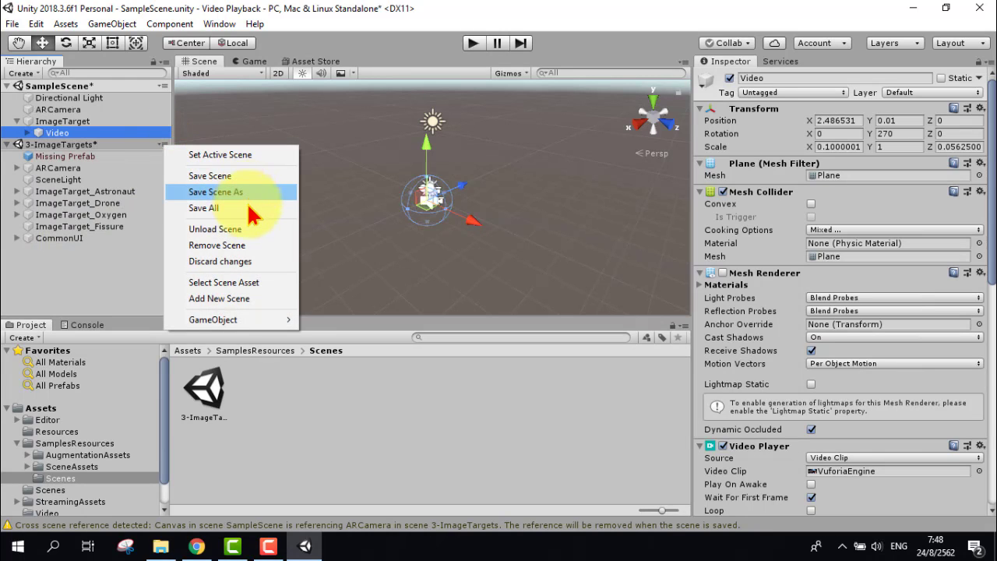
click(257, 248)
click(564, 313)
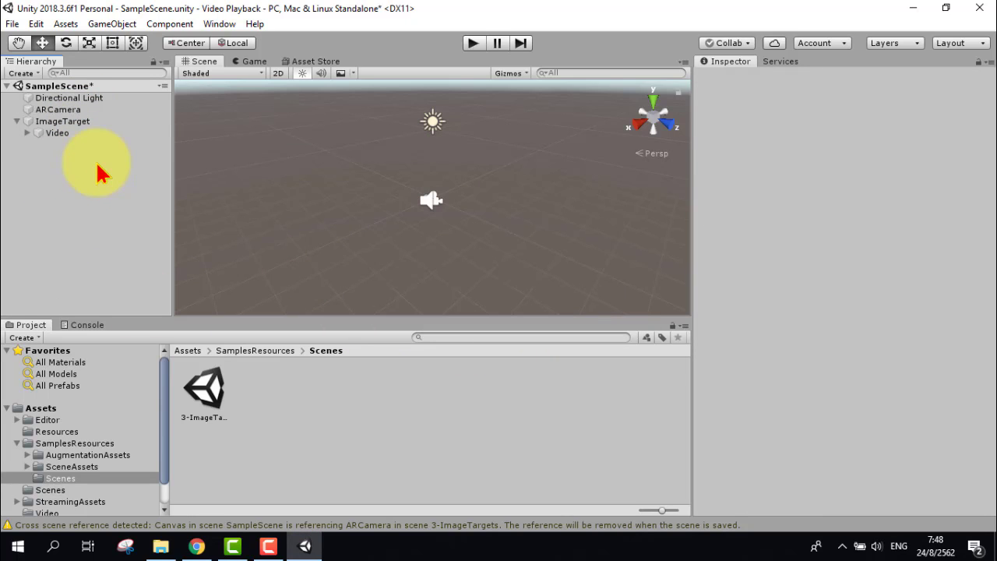
Set the ImageTarget's database to VideoPlayback so it tracks the AR_target_video1 image
click(86, 123)
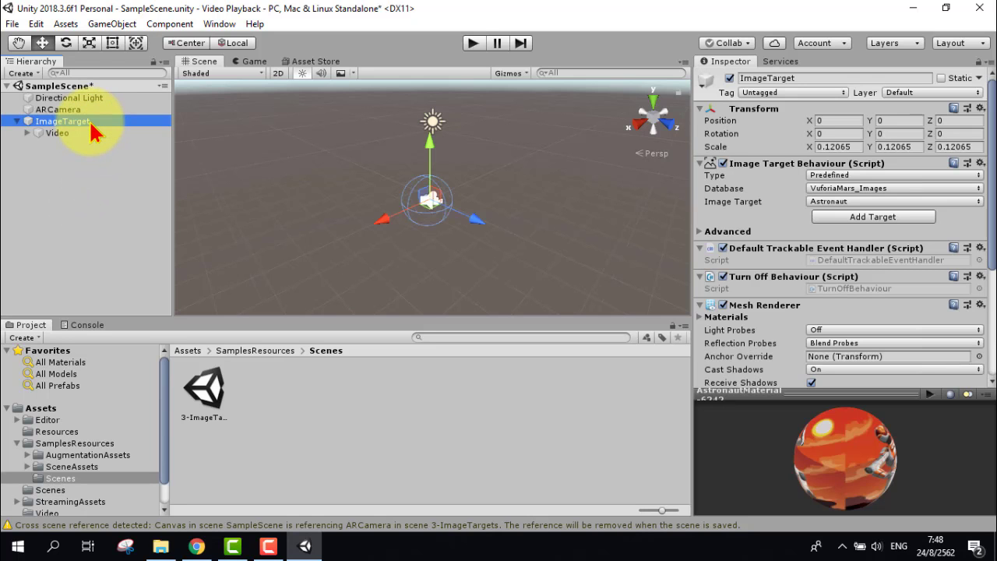
click(874, 191)
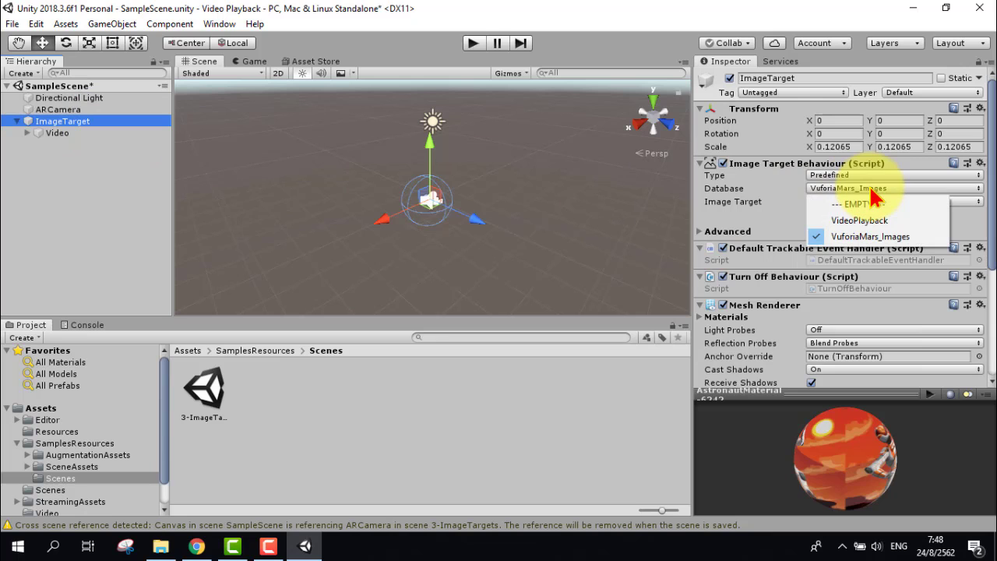
click(893, 224)
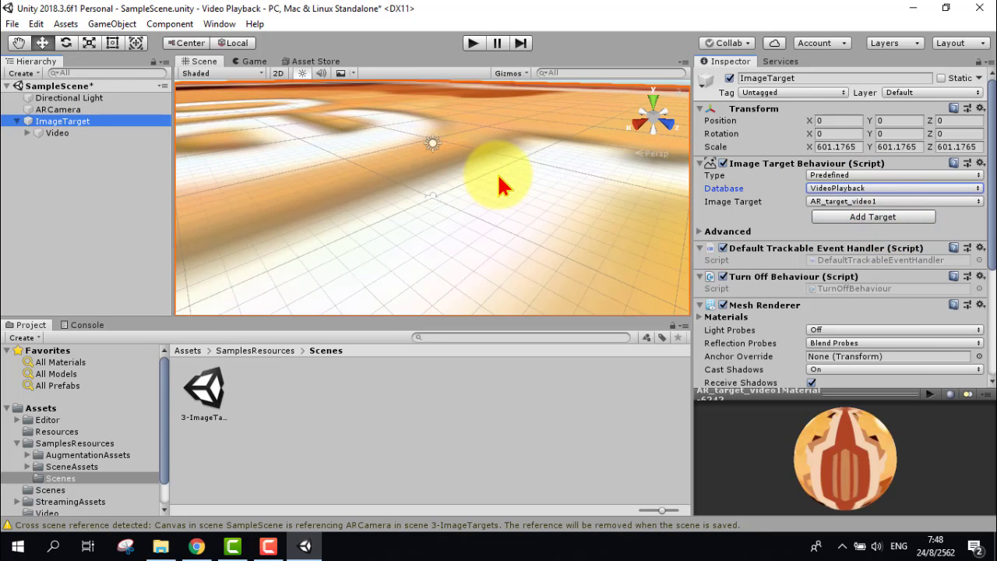
scroll(501, 179, down, 2)
scroll(501, 180, down, 2)
scroll(501, 179, down, 2)
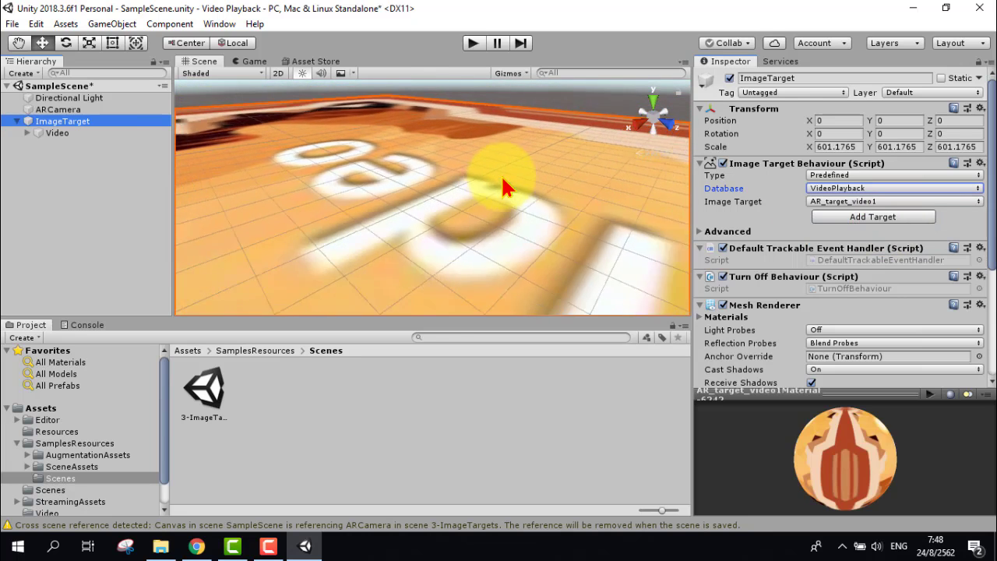
scroll(502, 181, down, 2)
scroll(503, 181, down, 2)
scroll(502, 181, down, 2)
scroll(502, 181, down, 2)
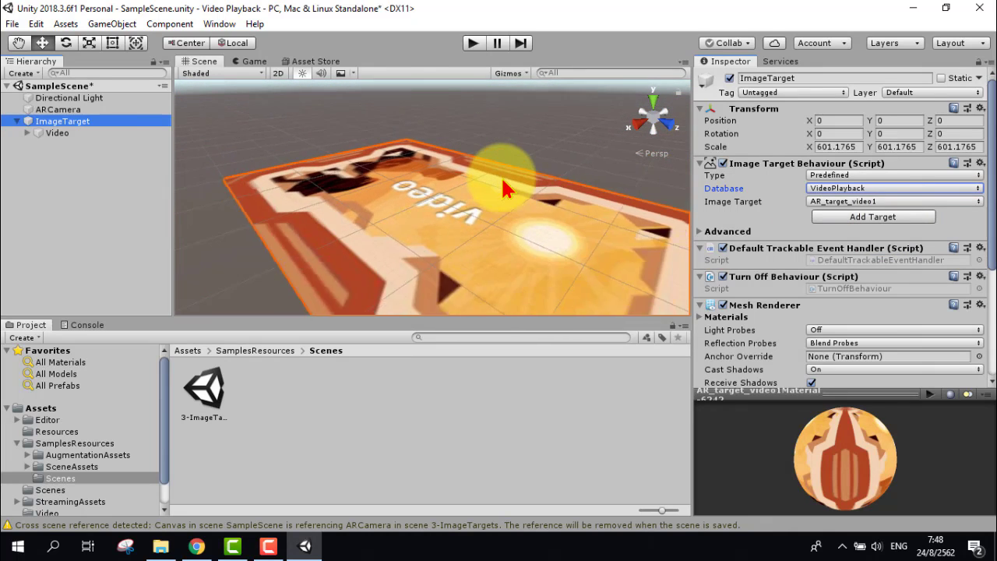
scroll(502, 180, down, 2)
scroll(516, 215, down, 2)
scroll(516, 215, up, 2)
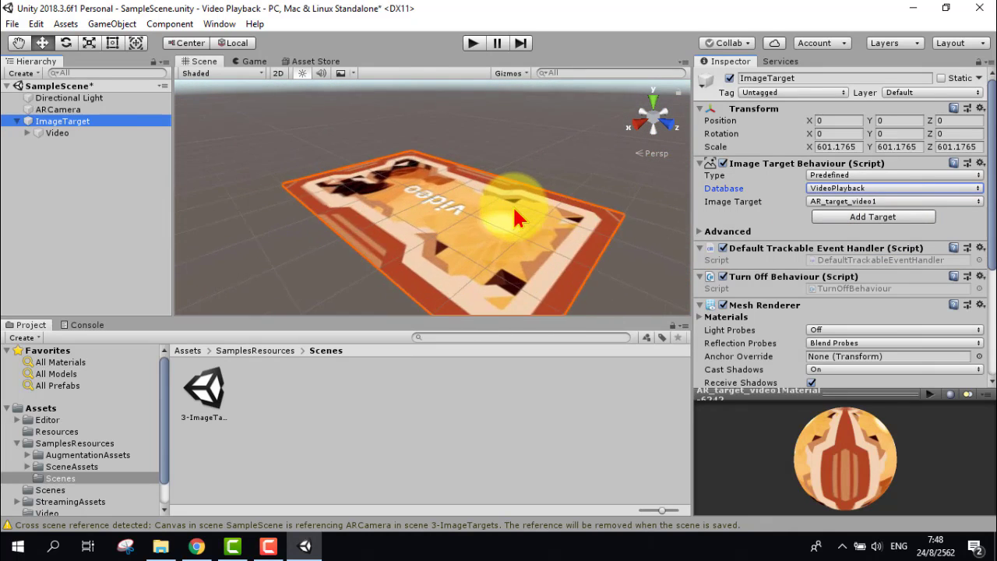
scroll(515, 215, down, 2)
scroll(516, 218, down, 2)
scroll(516, 218, down, 1)
scroll(515, 218, down, 1)
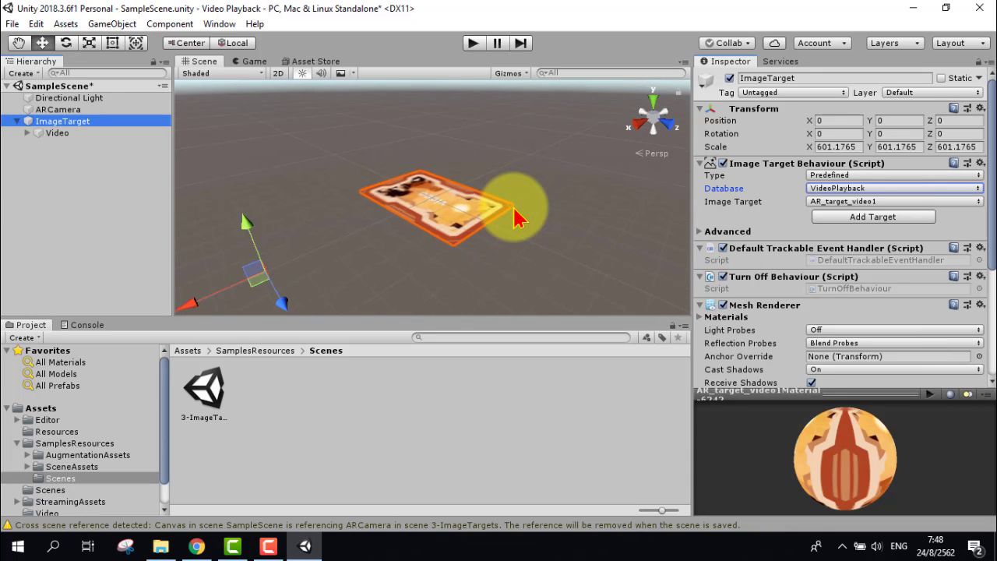
scroll(516, 218, down, 1)
scroll(516, 218, up, 1)
scroll(516, 218, up, 2)
scroll(517, 221, up, 1)
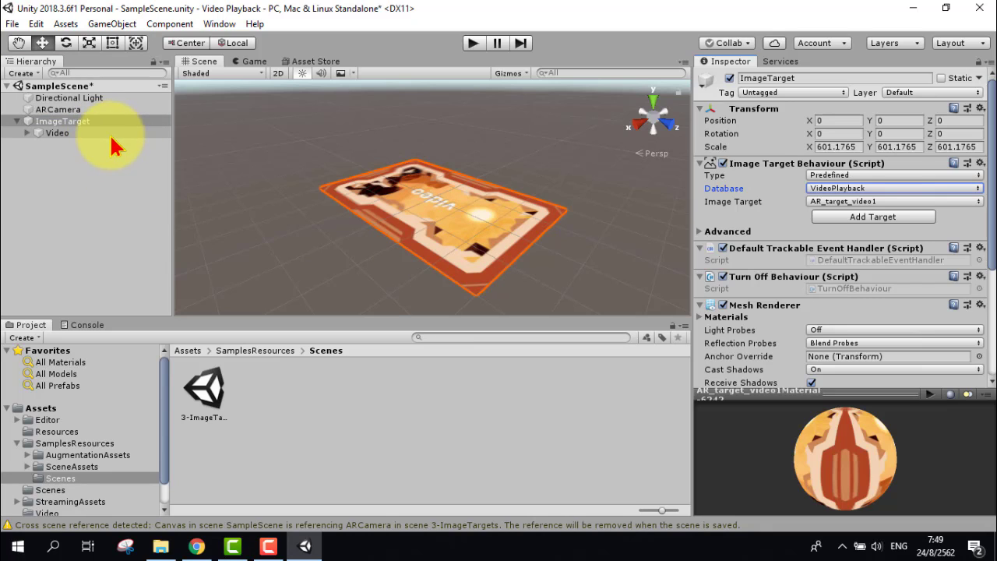
Enter 0.1 for the Video plane's X, Y and Z scale, then orbit around the image target
click(74, 134)
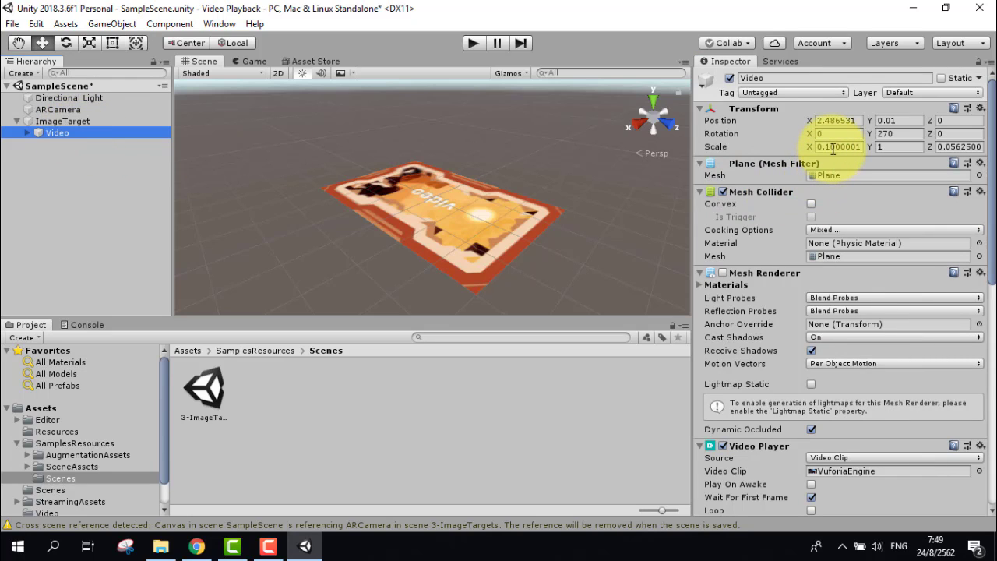
click(833, 148)
text(0.1)
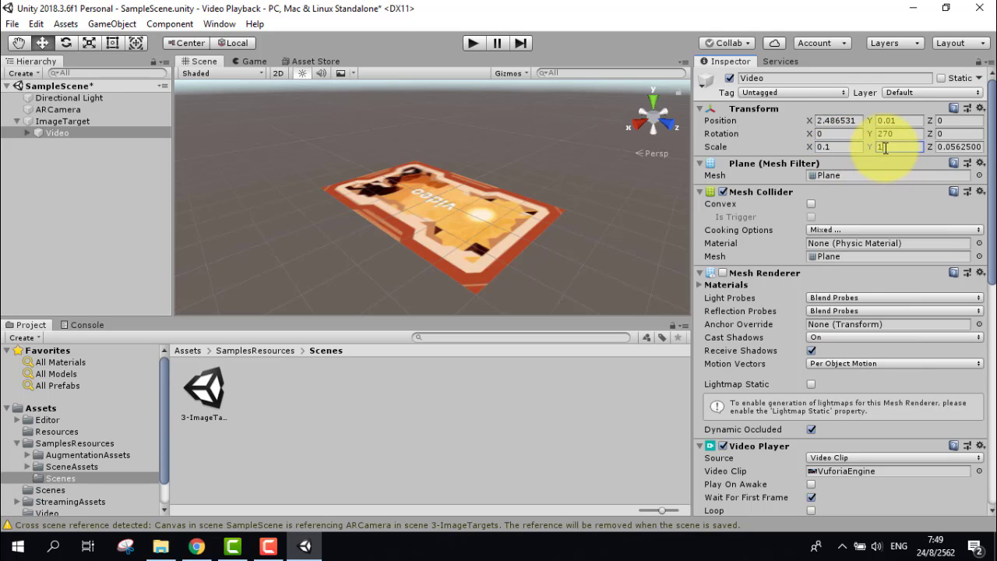
click(879, 148)
text(0.1)
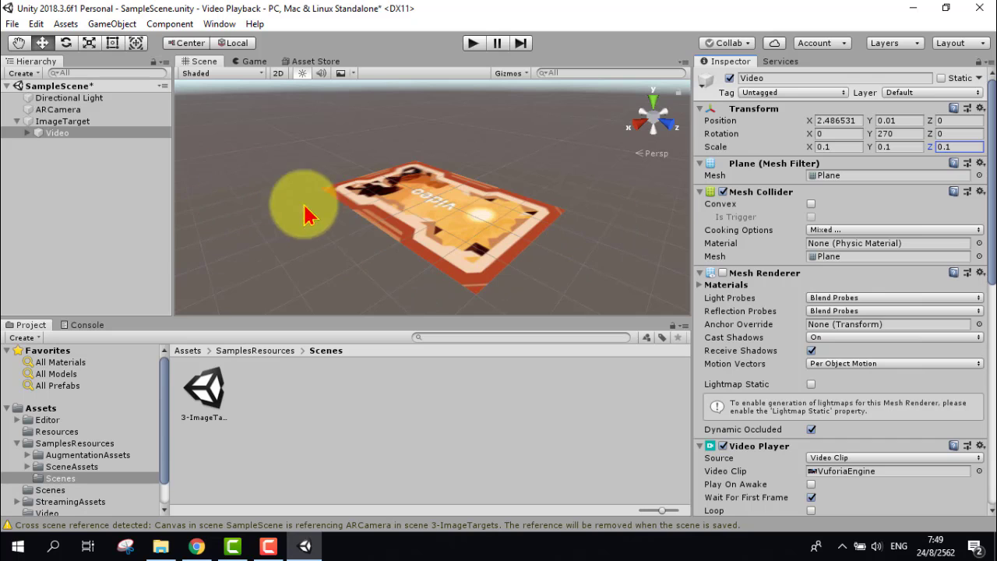
click(472, 234)
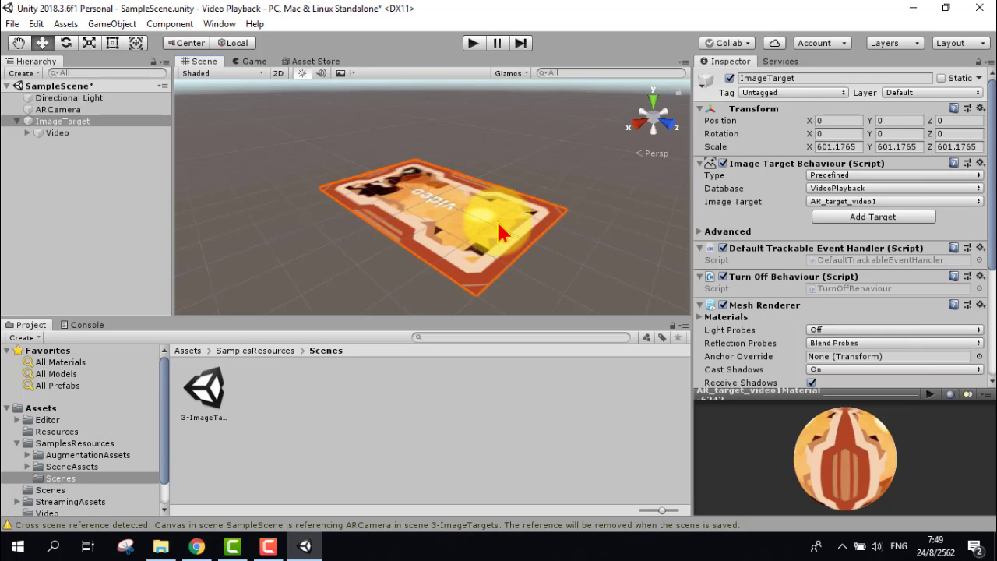
click(70, 132)
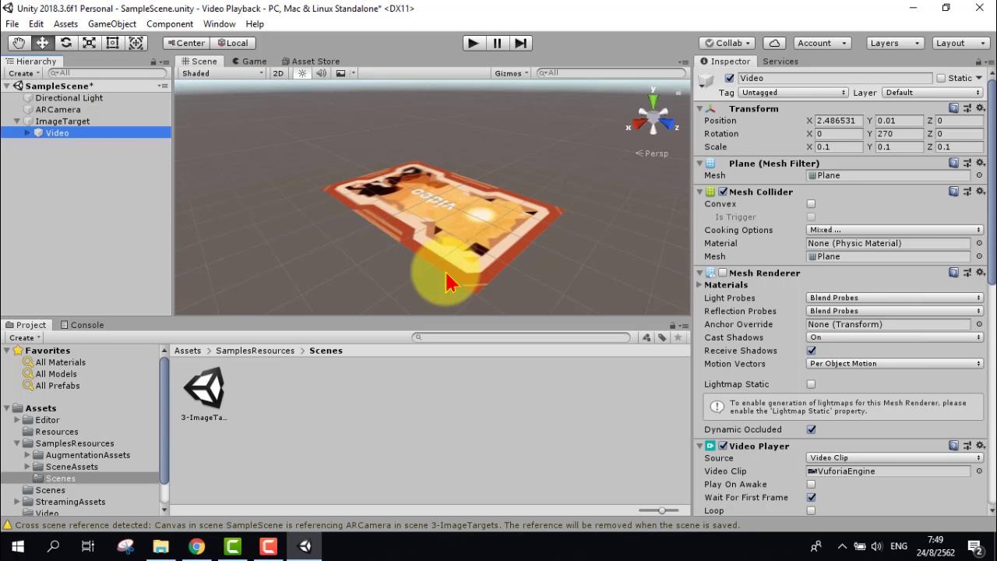
mouse_move(389, 279)
alt+mouse_down()
mouse_move(511, 274)
mouse_move(405, 245)
mouse_move(583, 283)
mouse_move(452, 281)
mouse_move(366, 236)
mouse_move(572, 257)
mouse_move(494, 274)
mouse_move(311, 249)
mouse_move(483, 248)
mouse_move(473, 216)
mouse_move(468, 223)
mouse_move(483, 114)
alt+mouse_up()
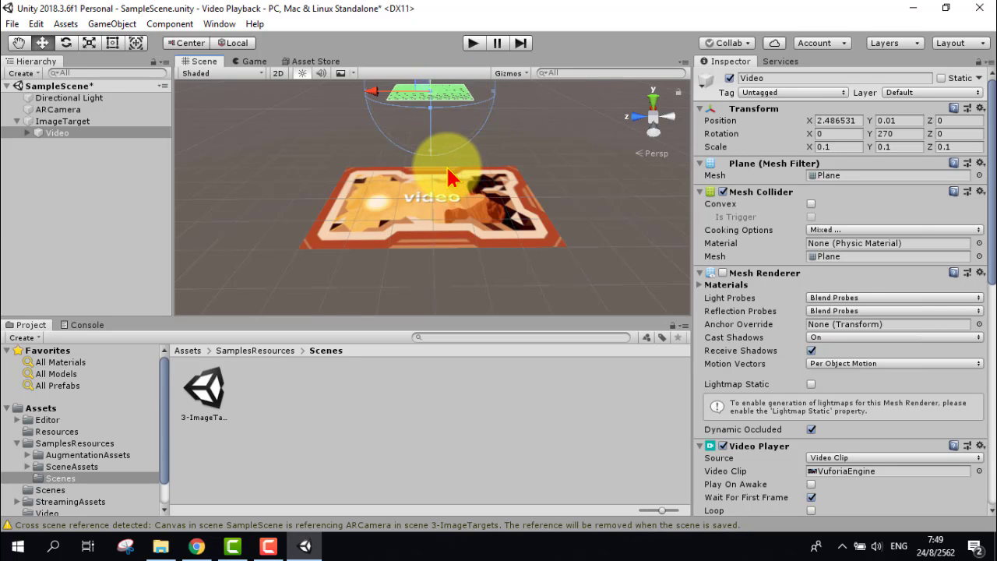
Slide the Video plane onto the image target and orbit to inspect its placement
scroll(450, 178, down, 5)
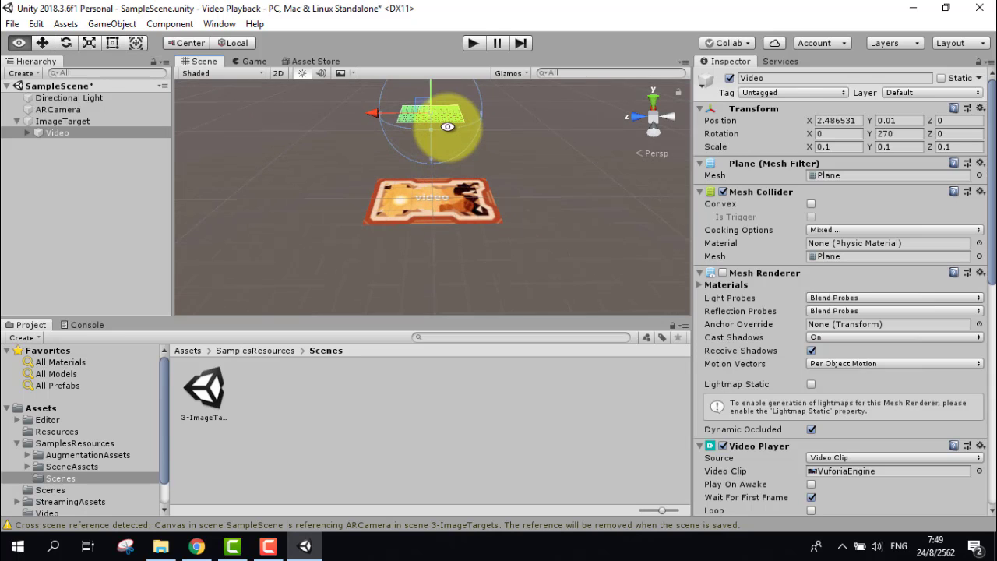
alt+drag(448, 127, 433, 172)
scroll(433, 173, down, 4)
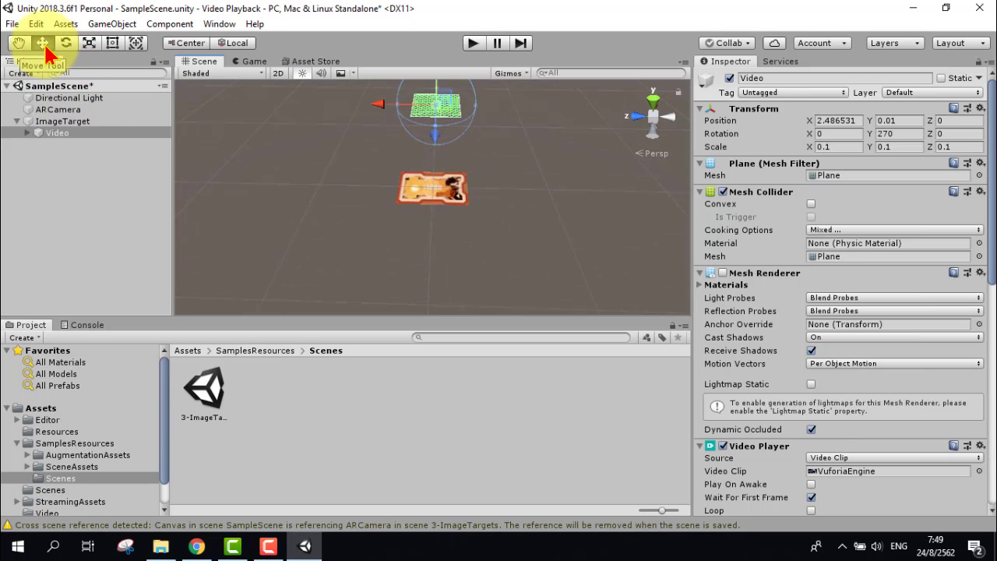
click(440, 165)
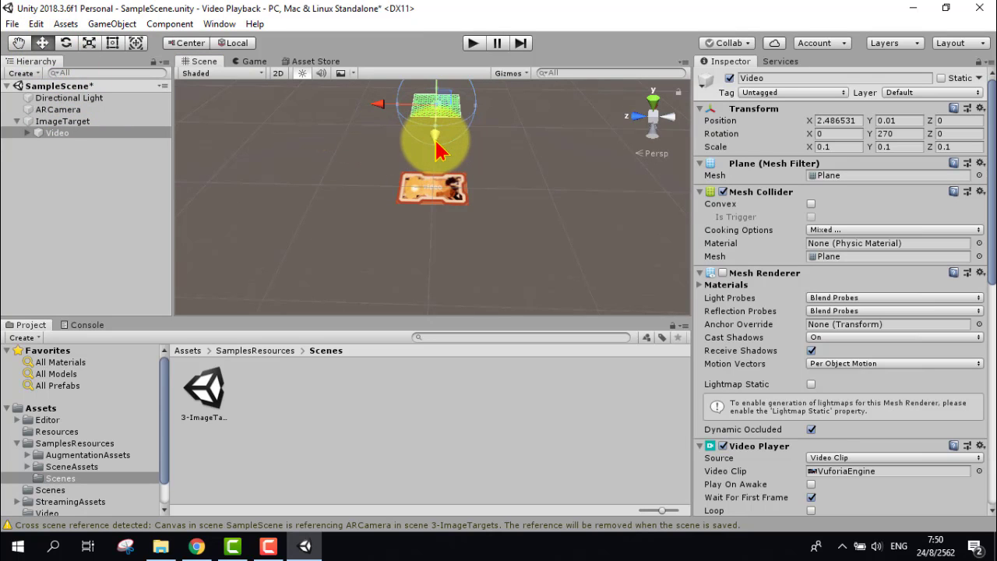
drag(434, 181, 433, 200)
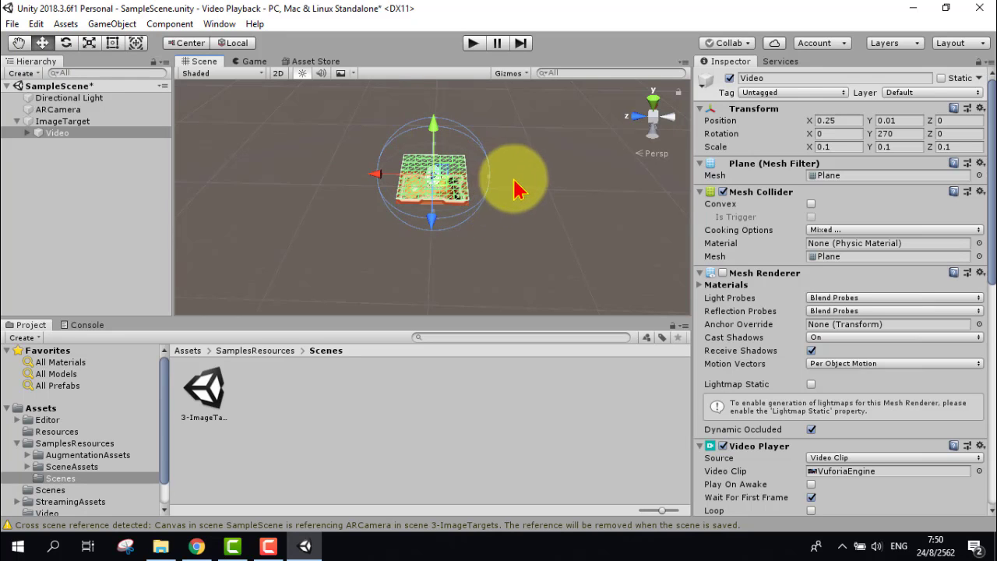
key(alt)
mouse_move(469, 122)
alt+mouse_down()
mouse_move(409, 164)
mouse_move(472, 189)
mouse_move(460, 195)
mouse_move(475, 191)
alt+mouse_up()
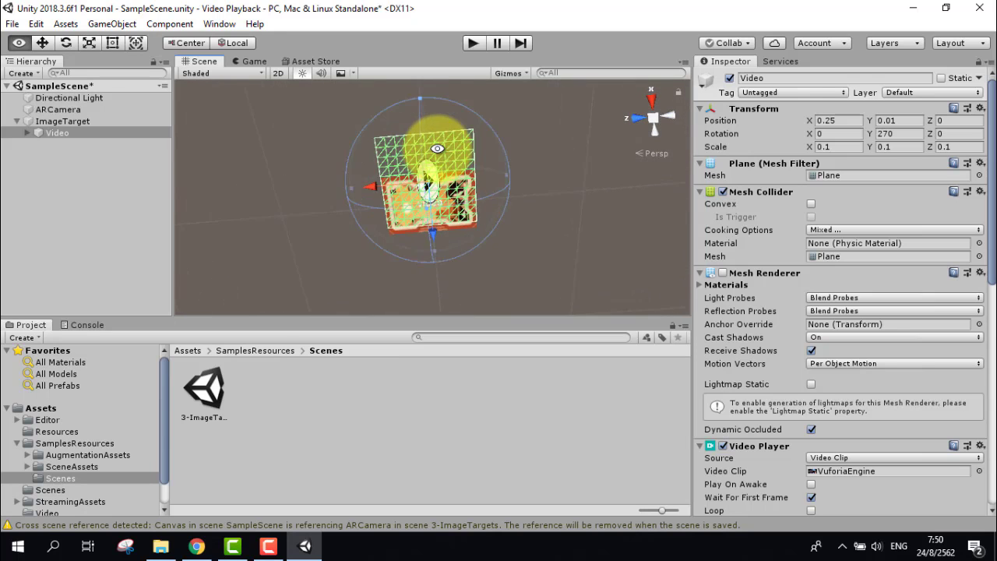
scroll(491, 192, up, 3)
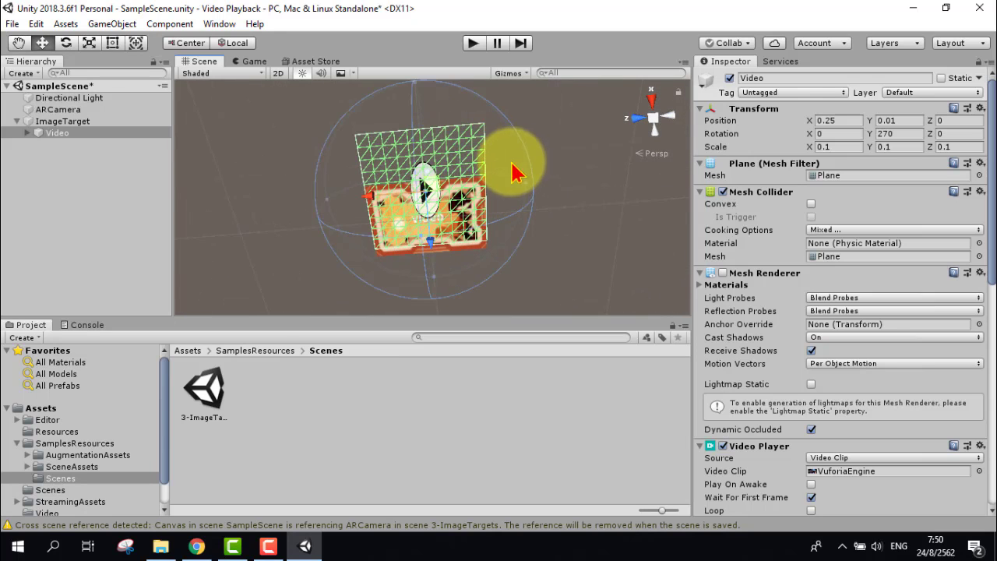
mouse_move(505, 154)
alt+mouse_down()
mouse_move(571, 230)
mouse_move(537, 251)
mouse_move(468, 122)
mouse_move(403, 123)
mouse_move(478, 233)
mouse_move(465, 266)
alt+mouse_up()
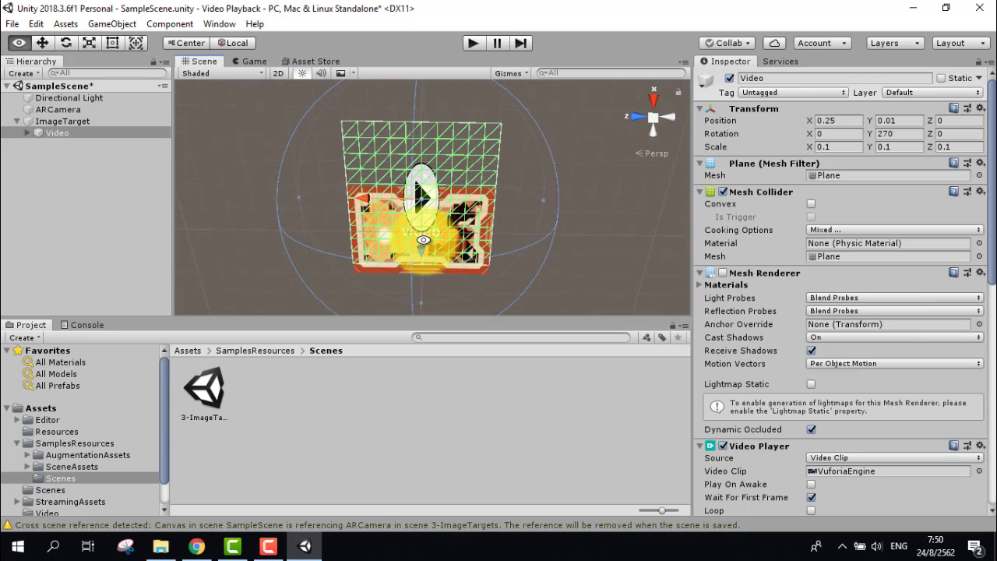
mouse_move(423, 235)
alt+mouse_down()
mouse_move(421, 226)
mouse_move(426, 268)
alt+mouse_up()
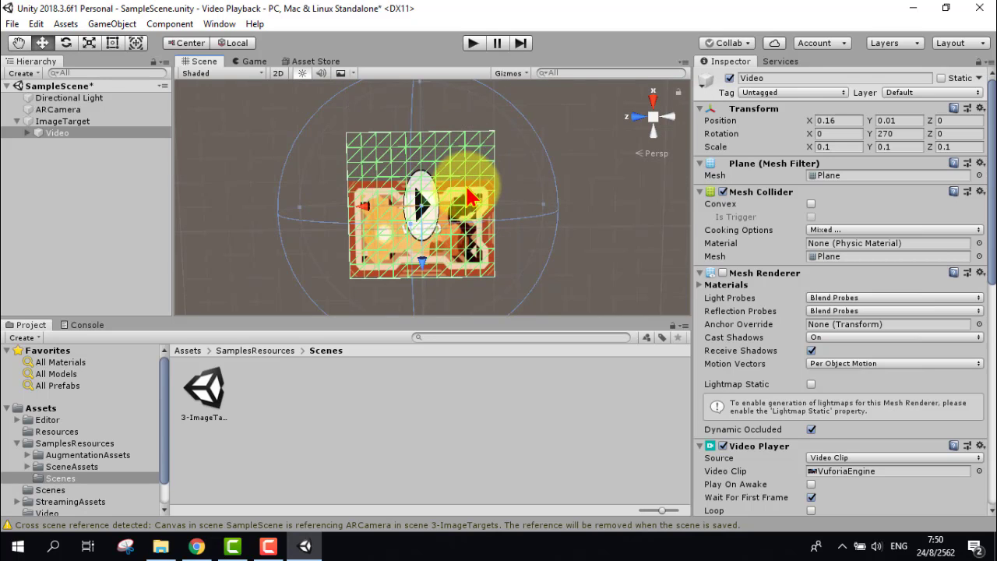
Shrink the Video plane's height with the Scale tool
click(91, 47)
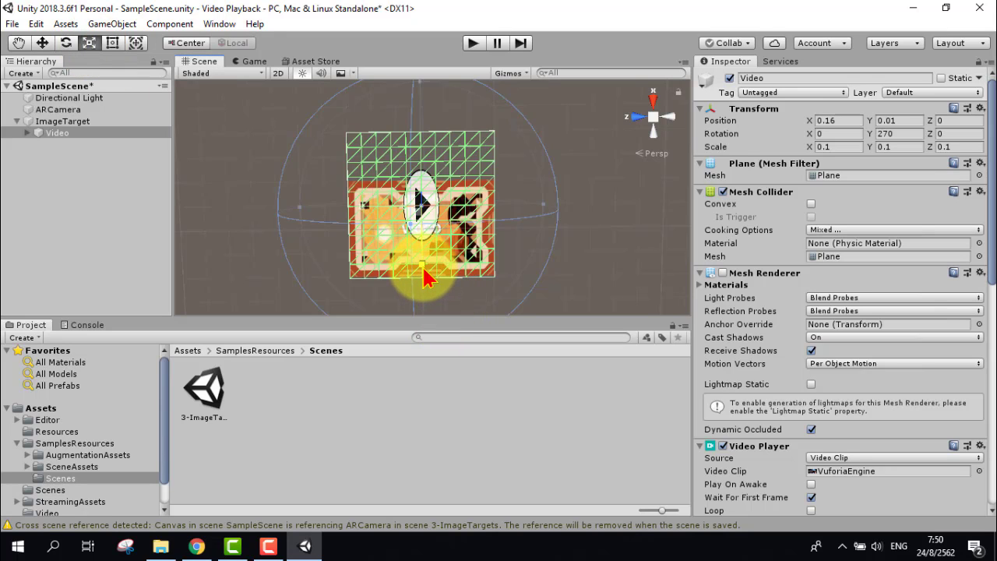
mouse_move(425, 277)
mouse_down()
mouse_move(427, 242)
mouse_move(426, 249)
mouse_up()
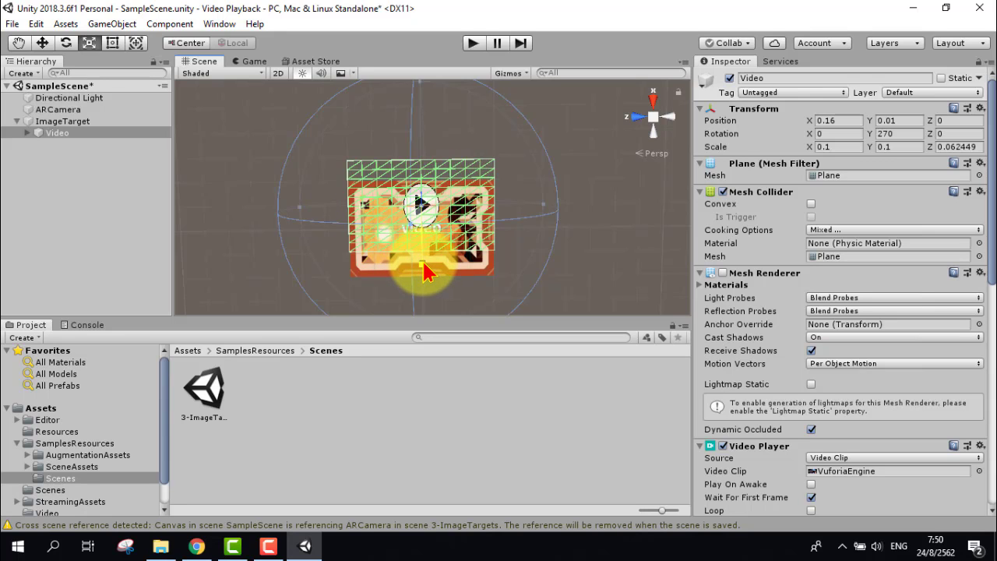
drag(424, 269, 425, 263)
scroll(444, 254, down, 2)
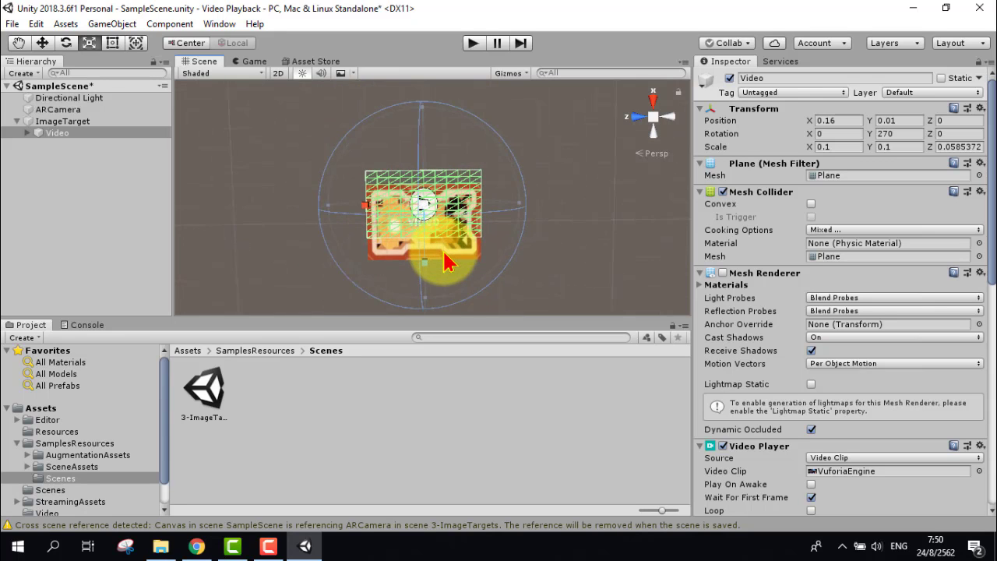
scroll(446, 261, up, 2)
Fine-tune the plane's position and size to centre it at X 0.009 with Z scale about 0.064
click(42, 43)
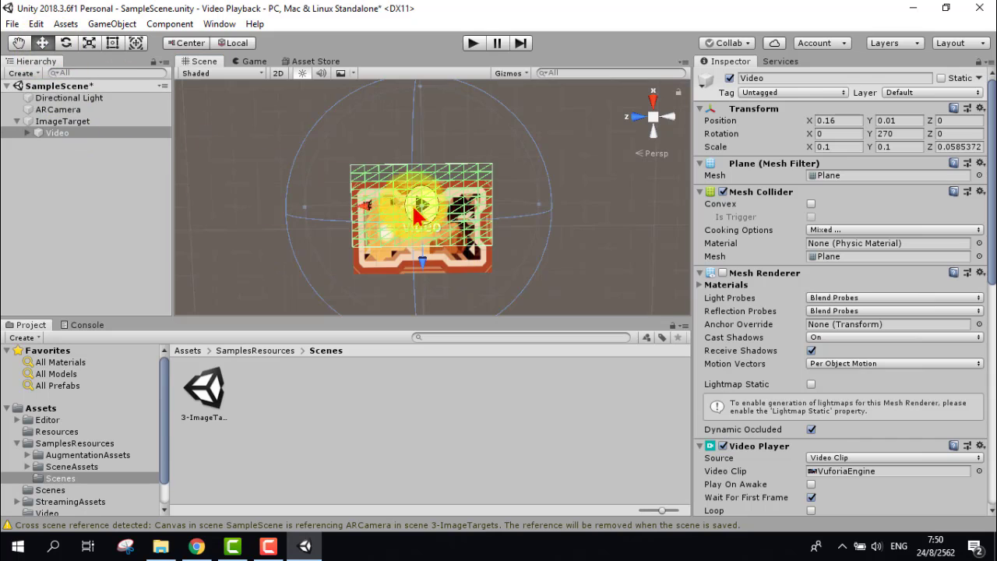
drag(424, 273, 428, 292)
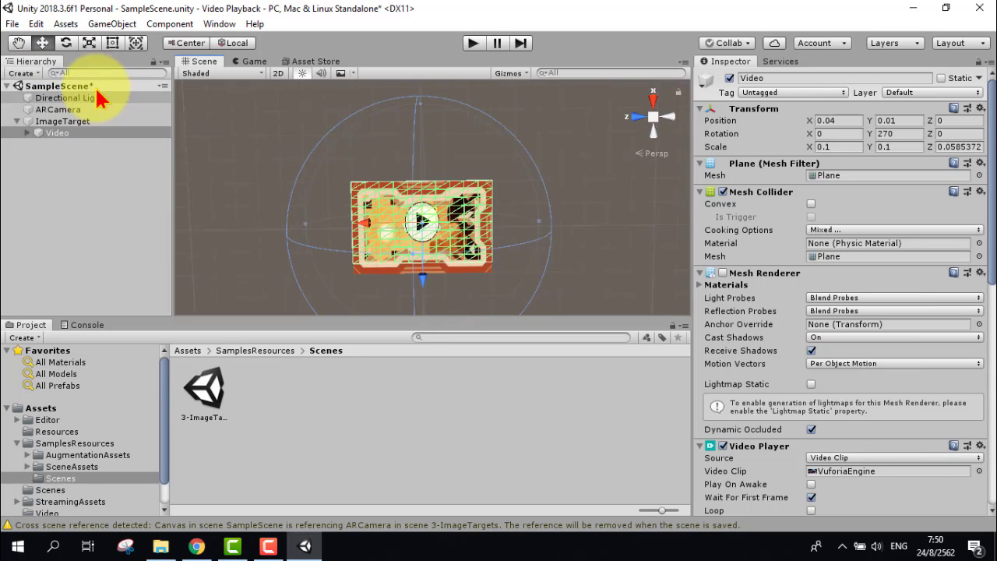
click(89, 43)
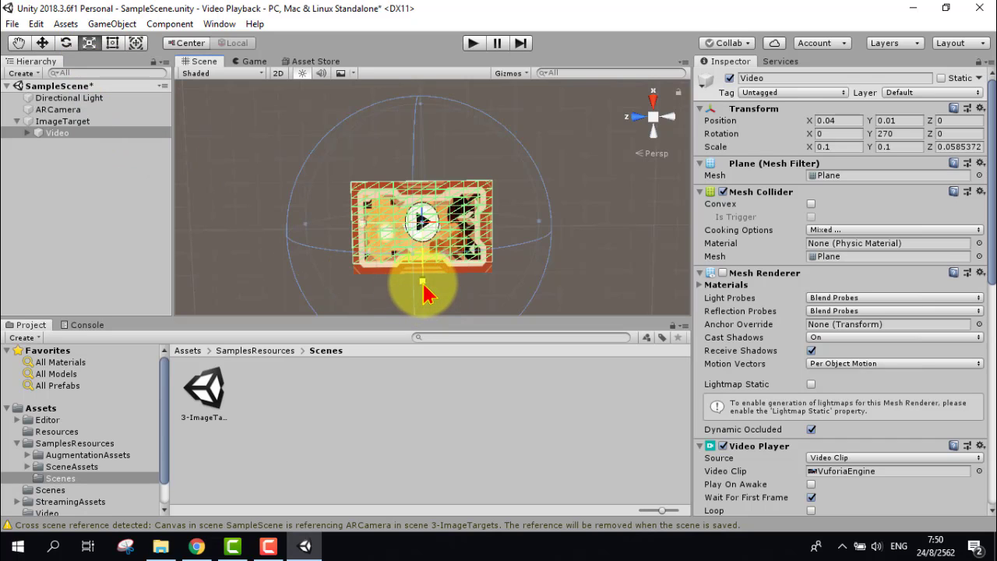
drag(424, 288, 425, 296)
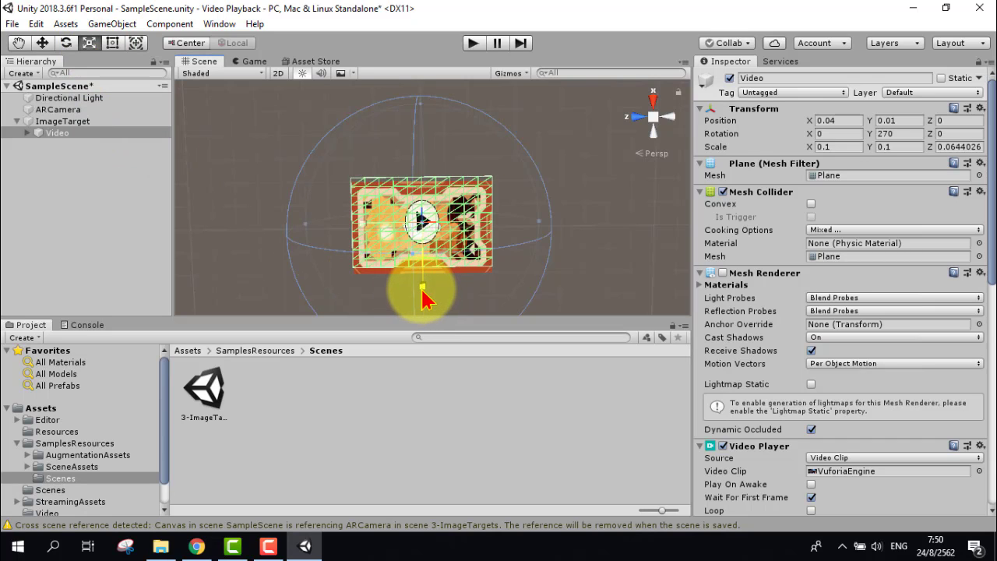
click(44, 45)
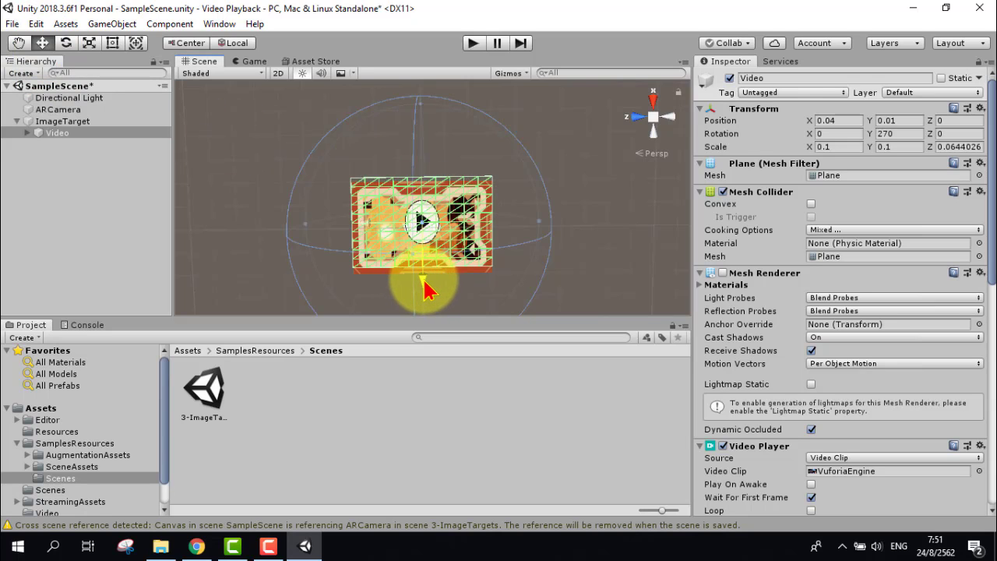
drag(424, 288, 426, 292)
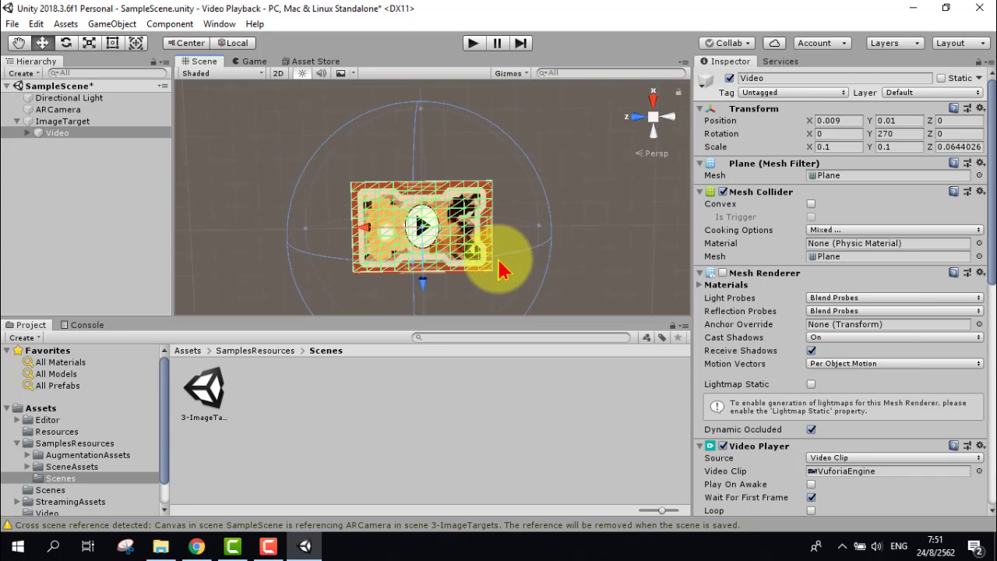
scroll(444, 269, up, 3)
scroll(548, 251, down, 3)
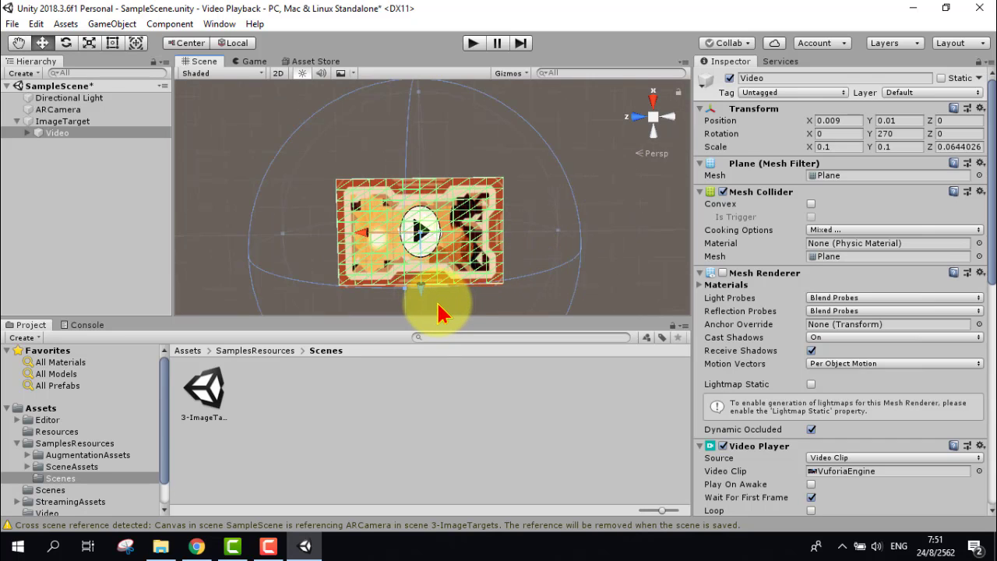
alt+drag(438, 311, 438, 268)
alt+drag(436, 280, 423, 278)
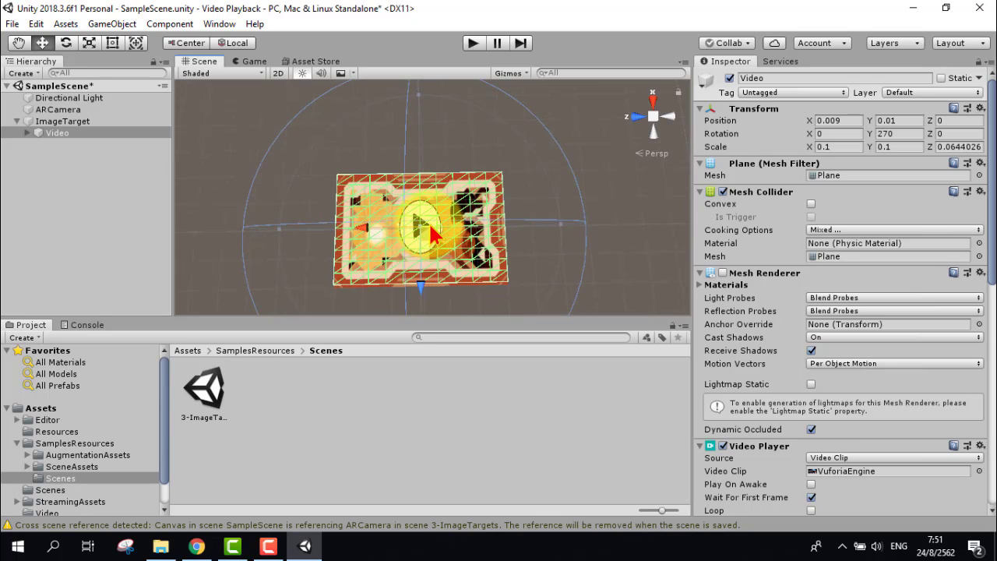
Stretch PlayButton under Video > Canvas > PauseButton to X scale about 1.29, then reselect Video
click(28, 133)
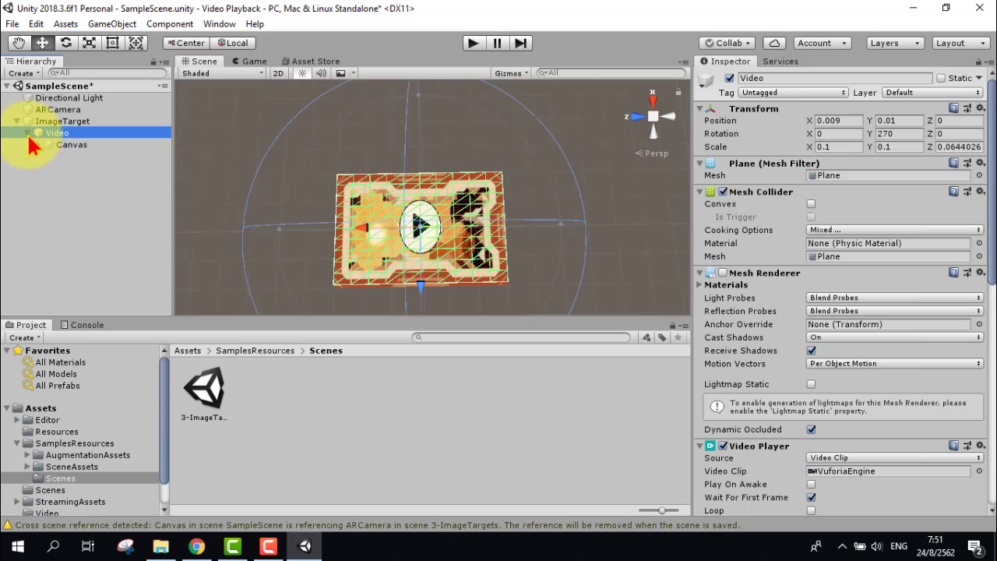
click(37, 145)
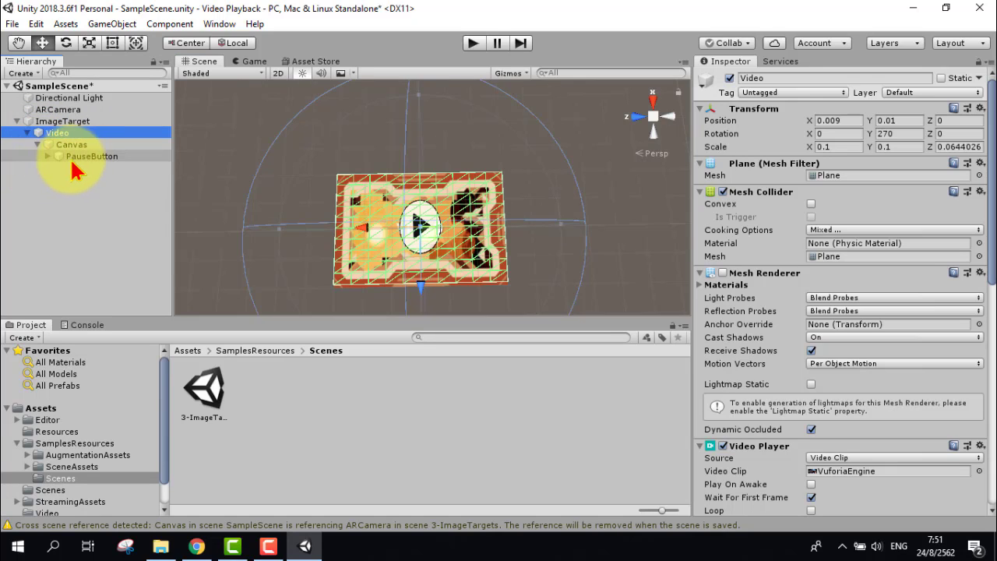
click(49, 157)
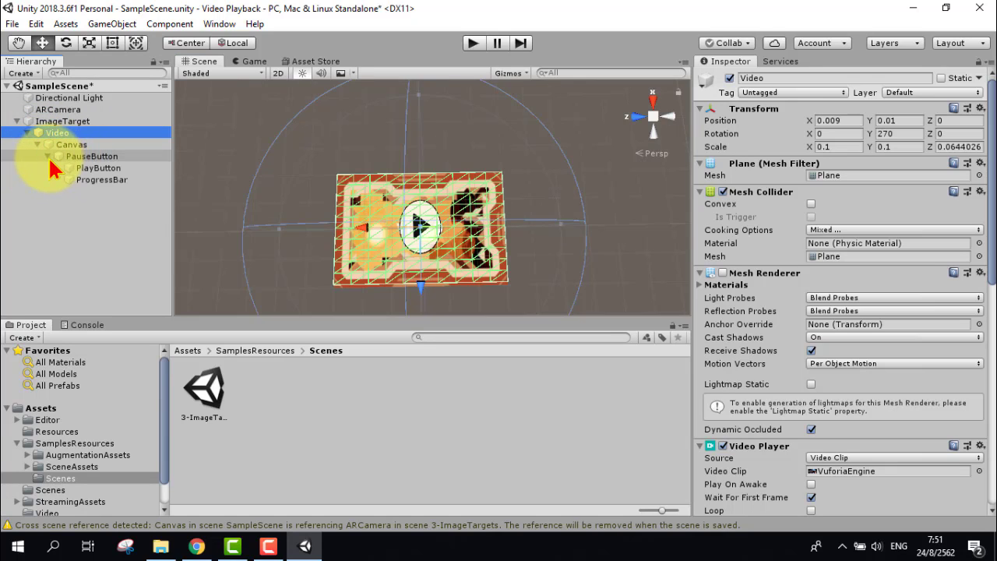
click(121, 167)
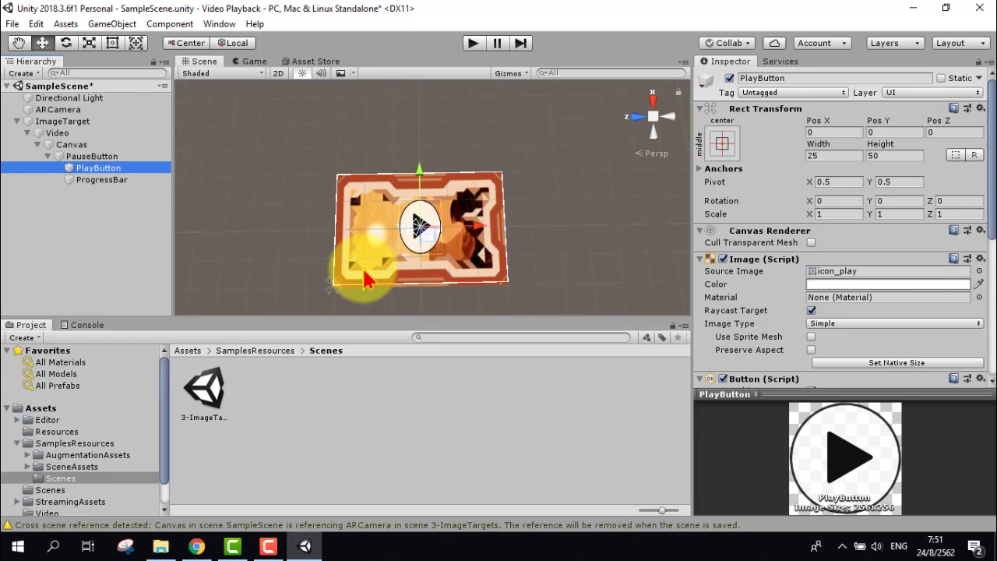
click(90, 45)
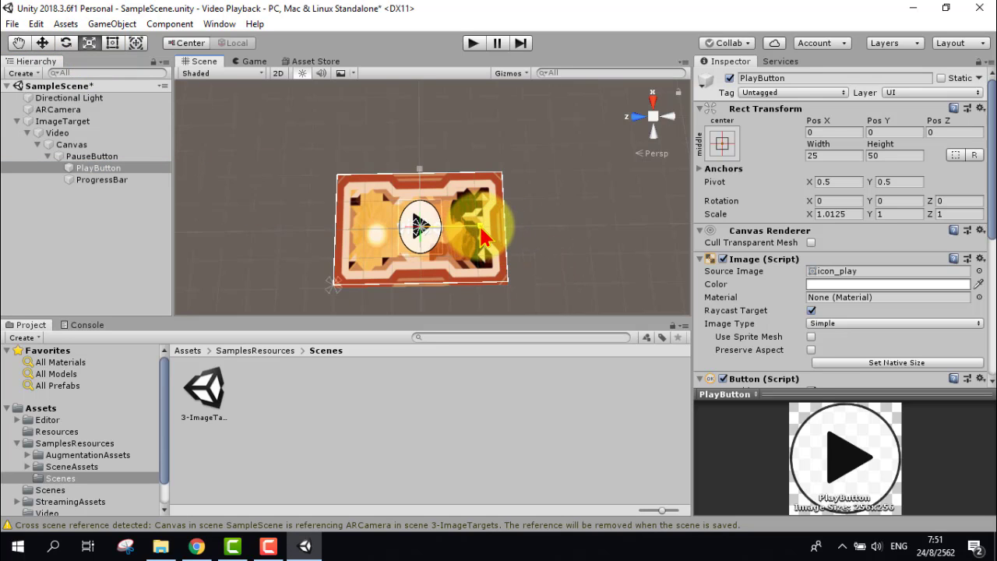
drag(481, 229, 494, 227)
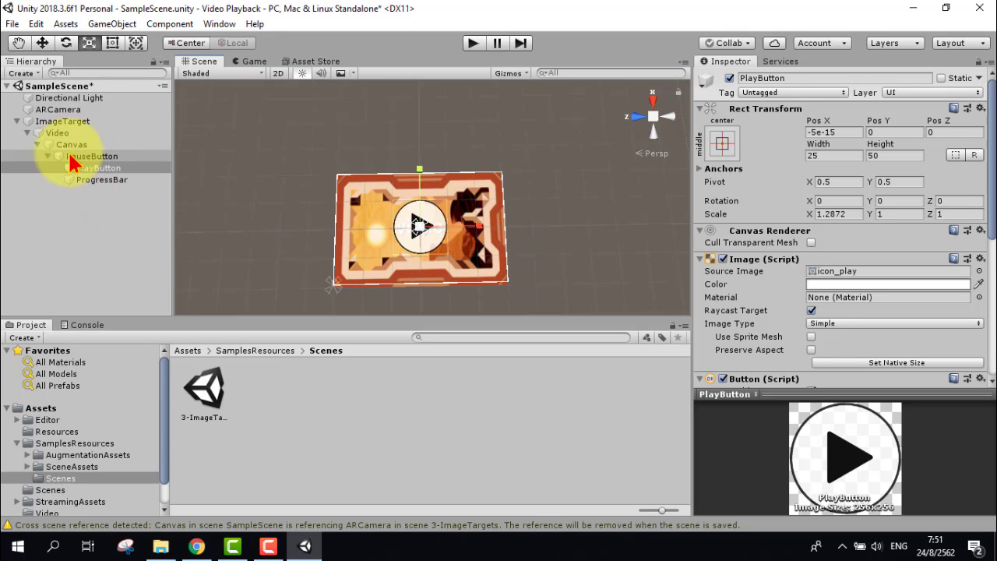
click(27, 133)
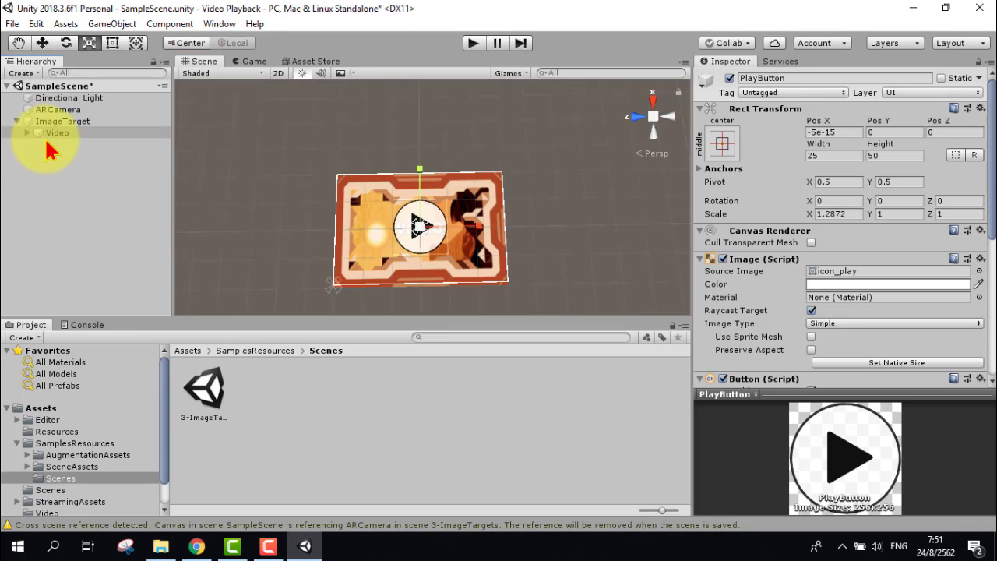
click(61, 134)
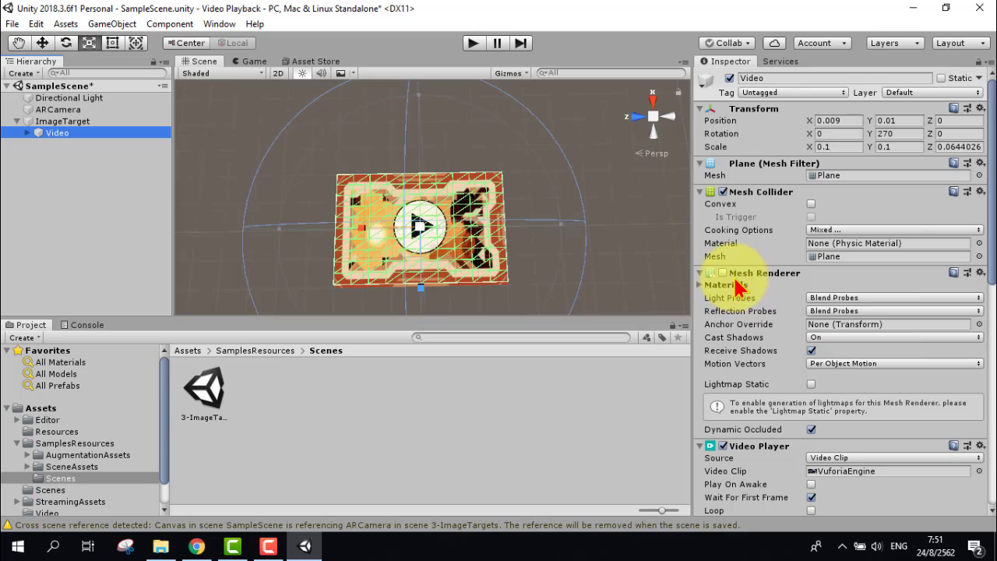
Enable the Video plane's Mesh Renderer keeping Blend Probes, and return the Project panel to Assets
click(723, 273)
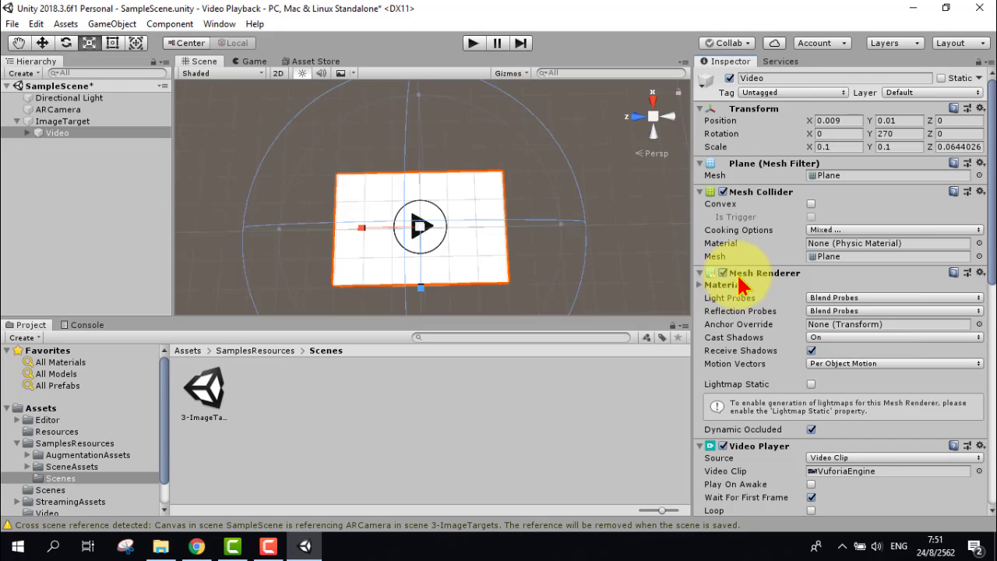
scroll(771, 288, down, 3)
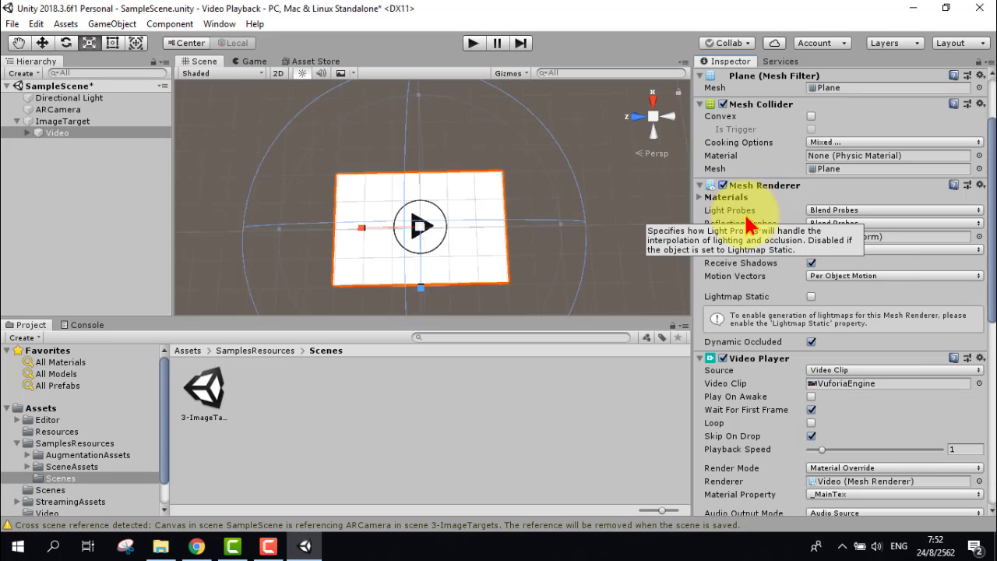
click(862, 212)
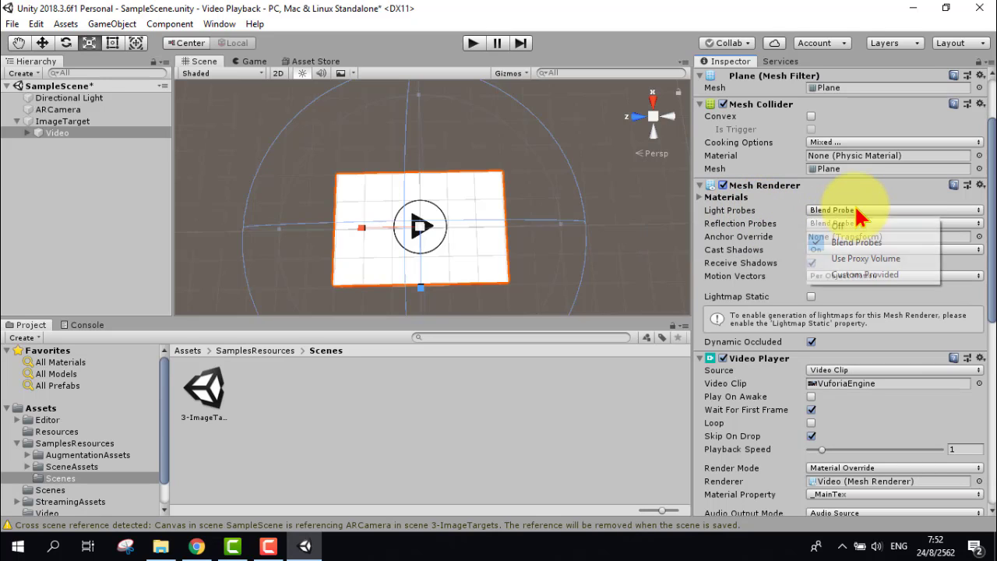
click(878, 244)
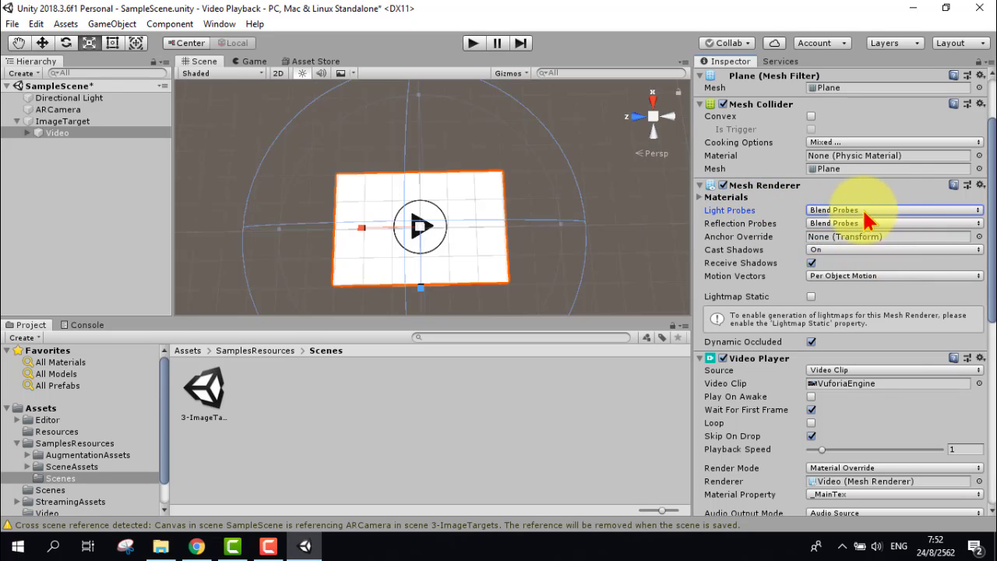
scroll(775, 237, down, 2)
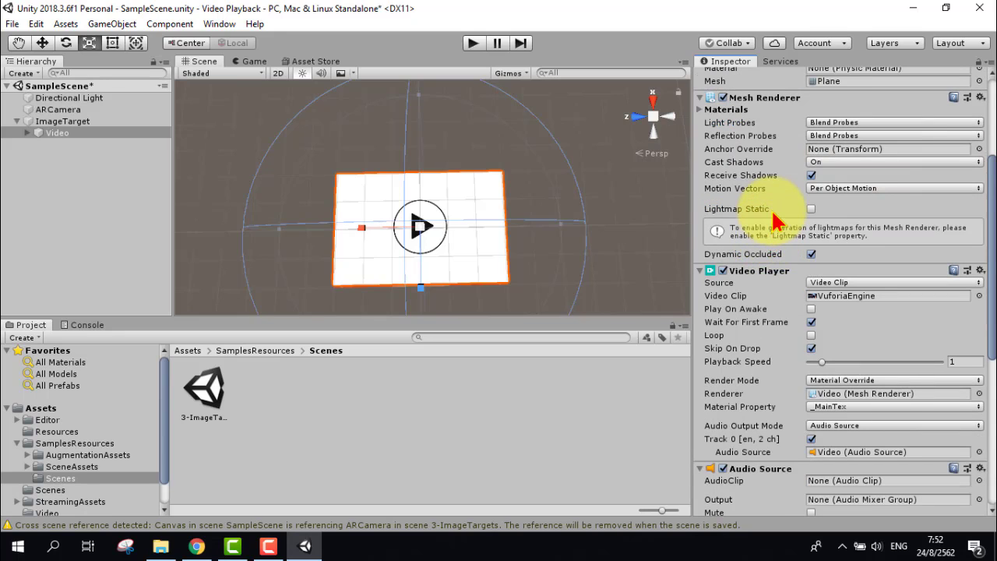
scroll(775, 220, down, 1)
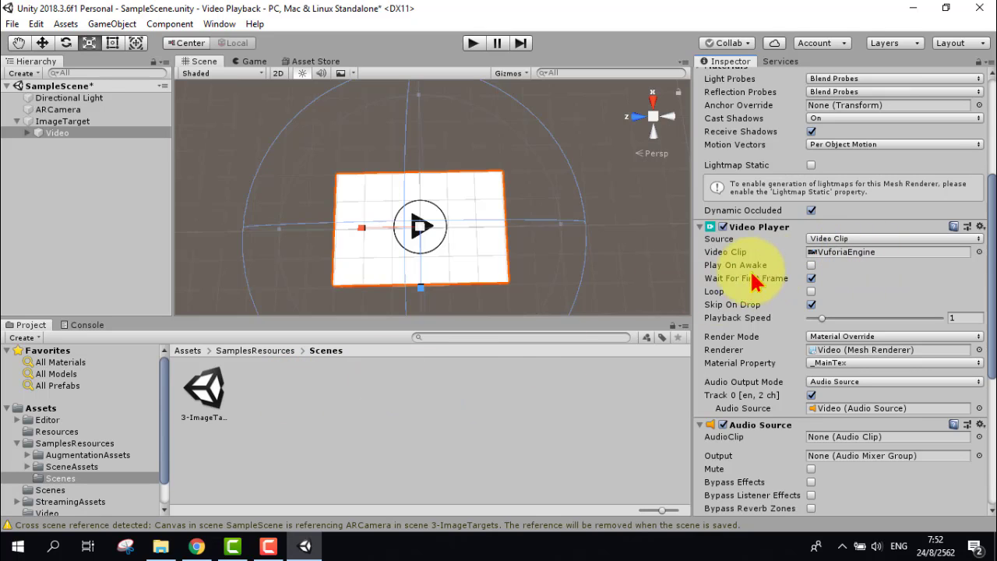
click(195, 354)
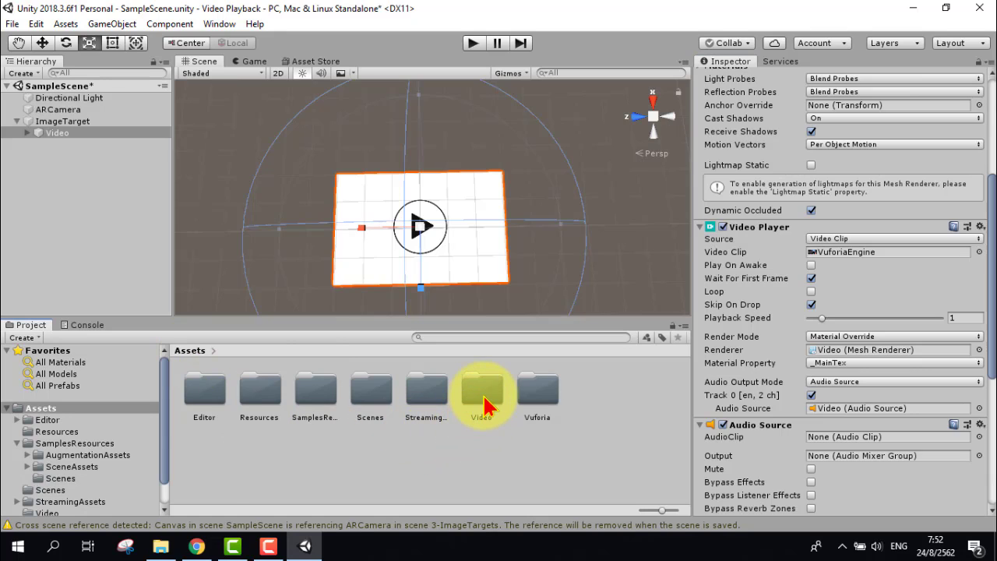
Open the Video folder and enable the Android override with Transcode for video-clip
click(480, 409)
double_click(481, 409)
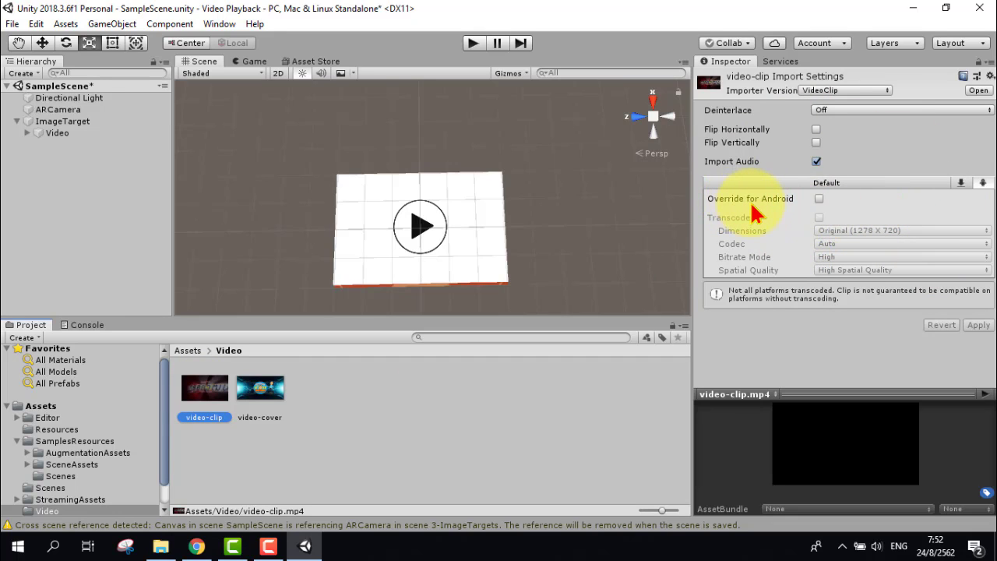
click(820, 200)
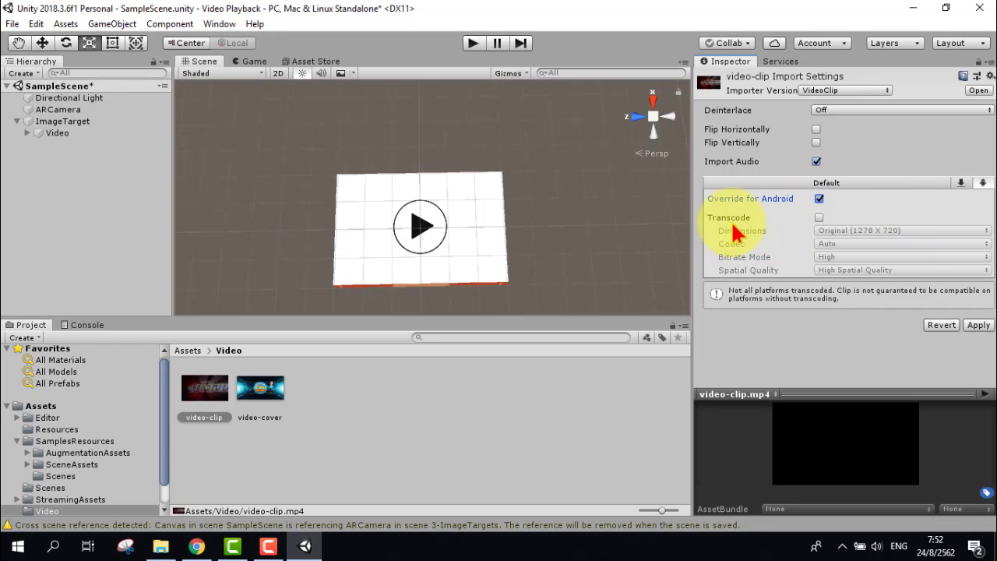
mouse_move(733, 226)
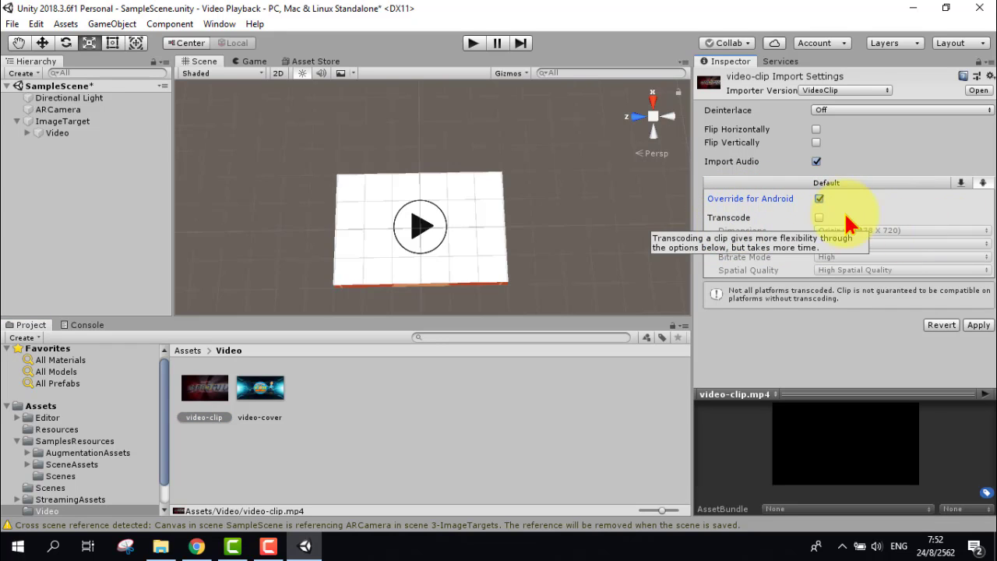
click(820, 218)
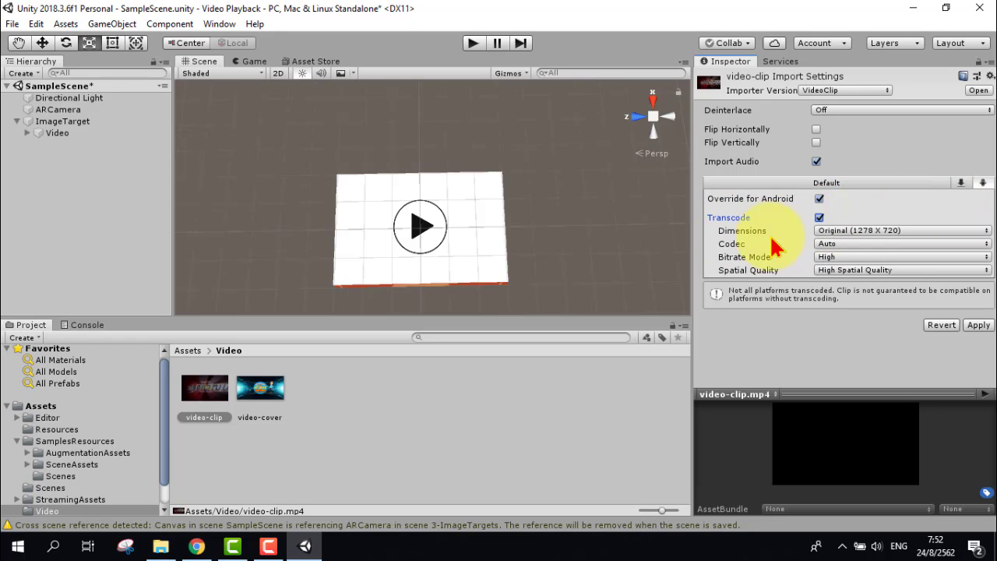
Set Dimensions to Half Res (639 X 360) and Codec to H264, then apply
mouse_move(750, 245)
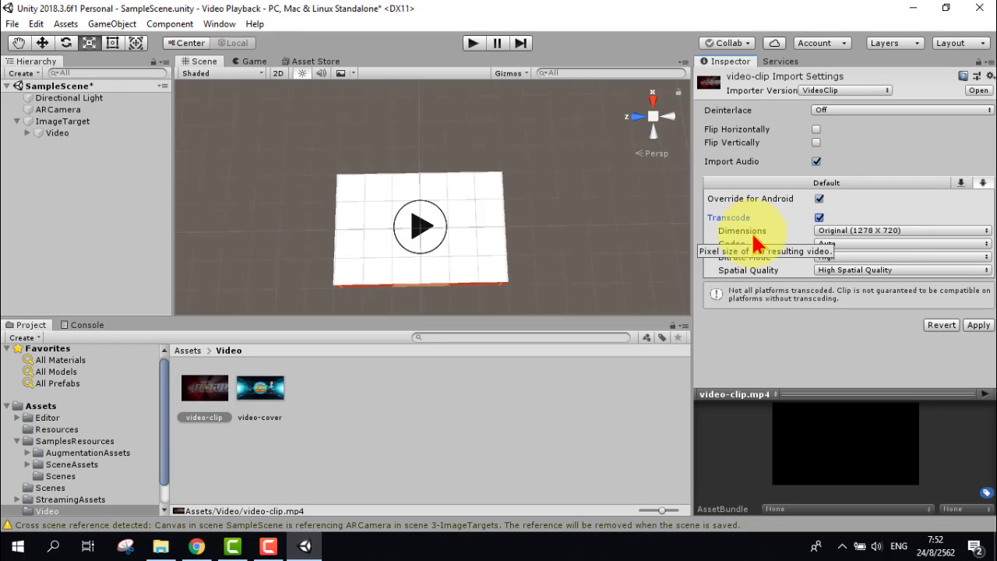
click(867, 232)
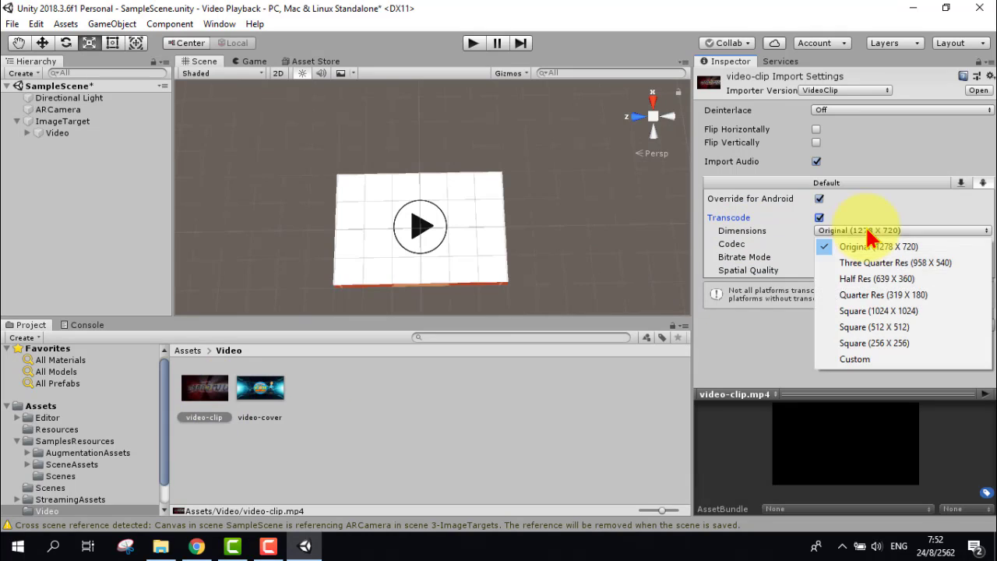
click(908, 281)
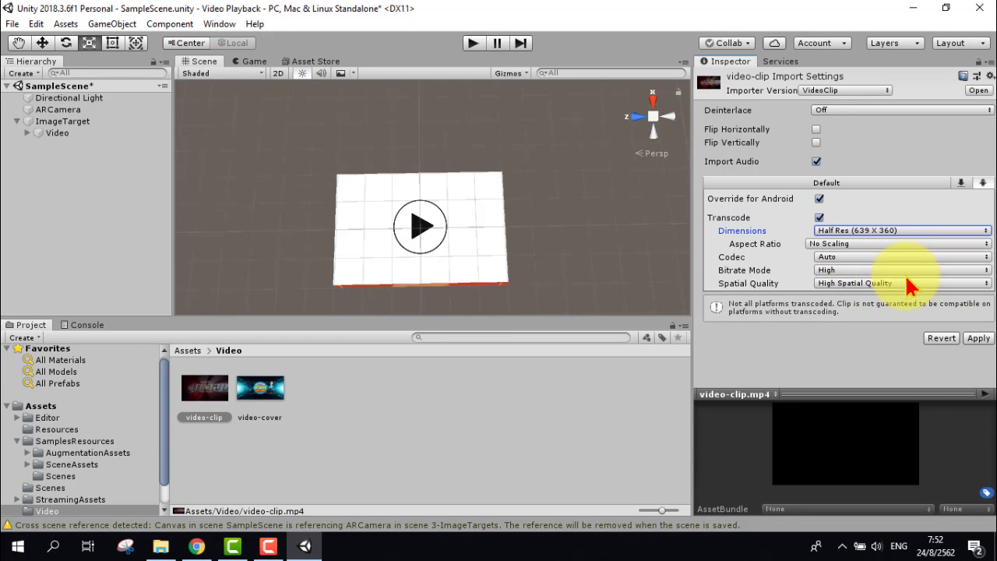
click(865, 257)
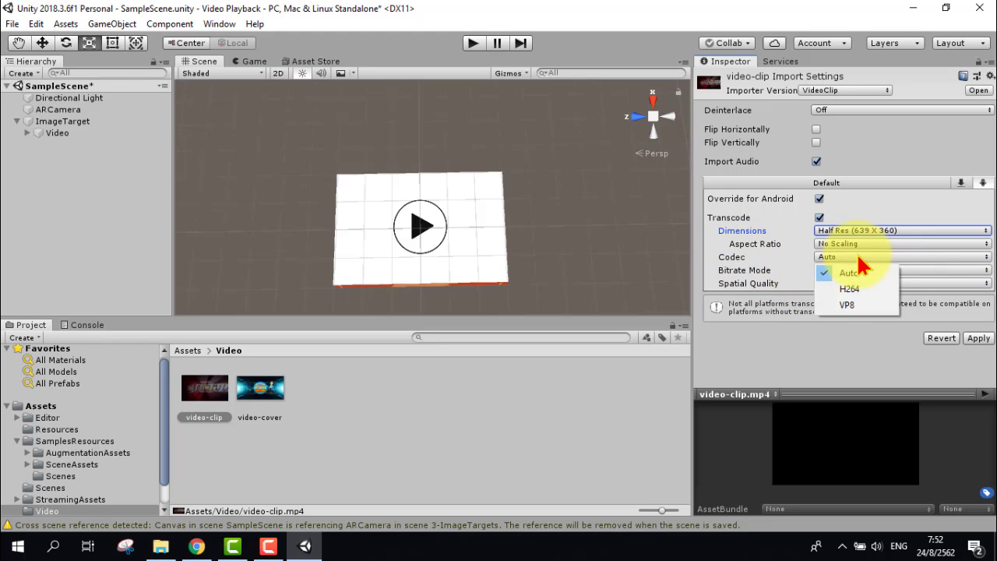
click(879, 294)
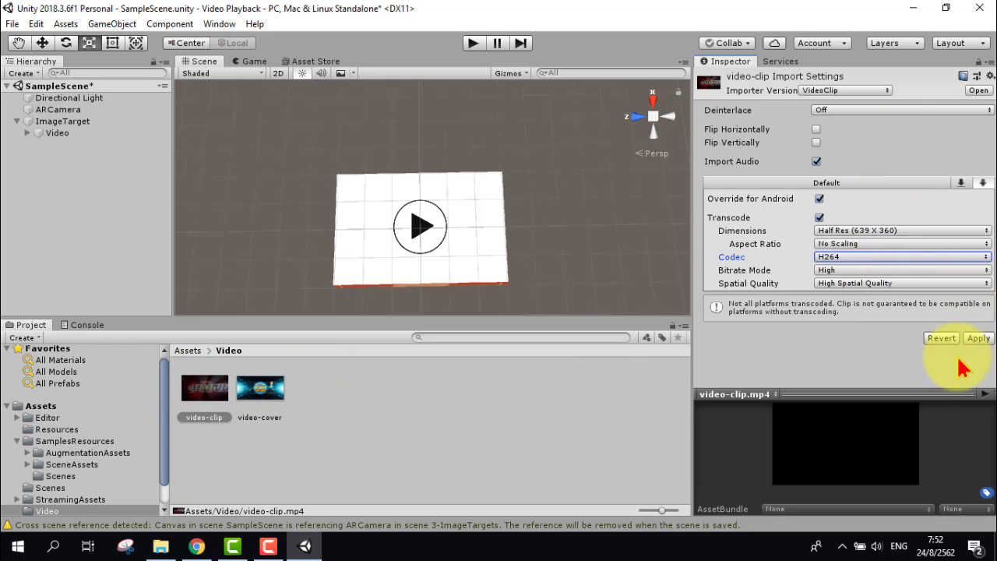
click(979, 338)
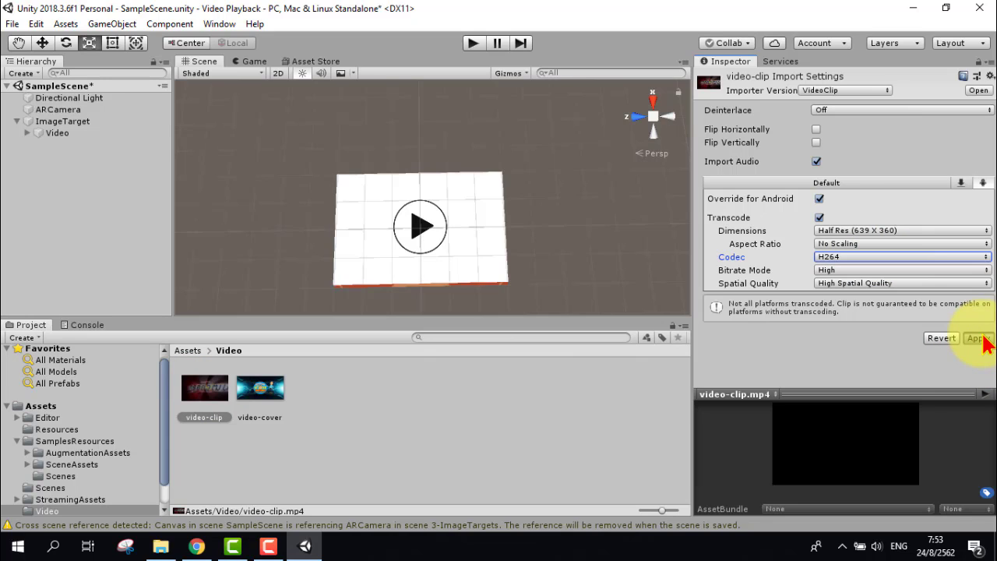
click(980, 342)
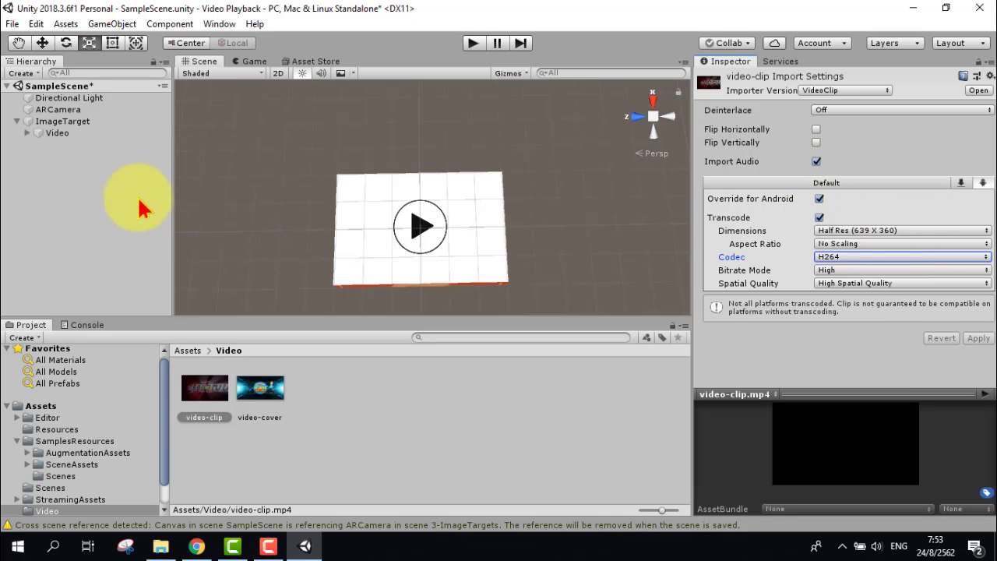
Drag video-clip into the Video plane's Video Player clip field, replacing VuforiaEngine
click(86, 134)
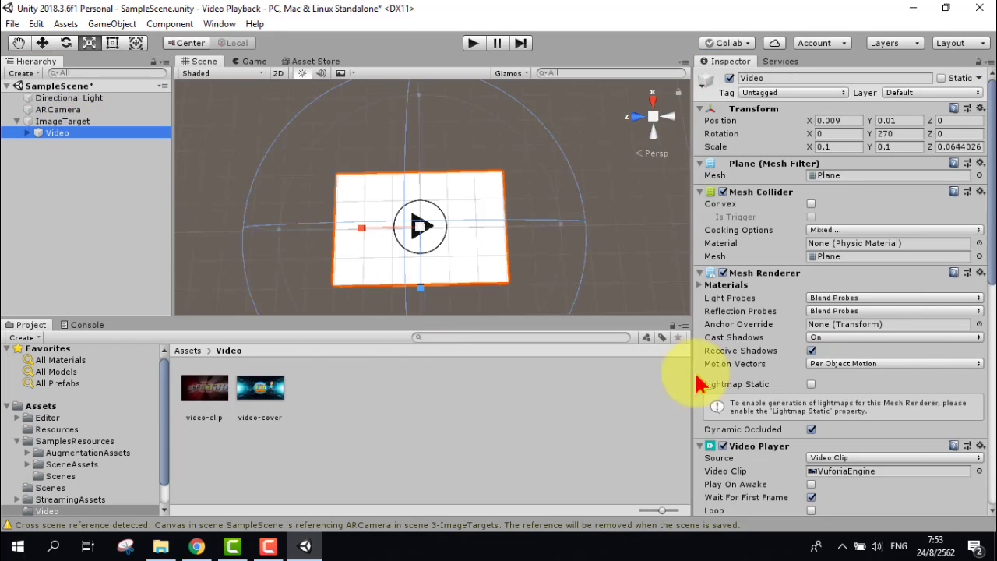
scroll(876, 326, down, 3)
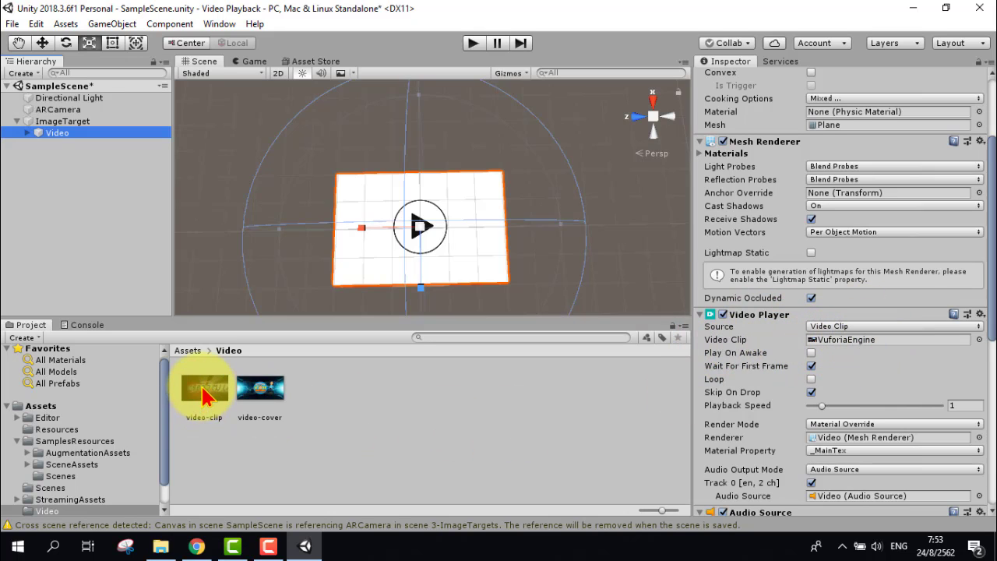
drag(209, 395, 841, 348)
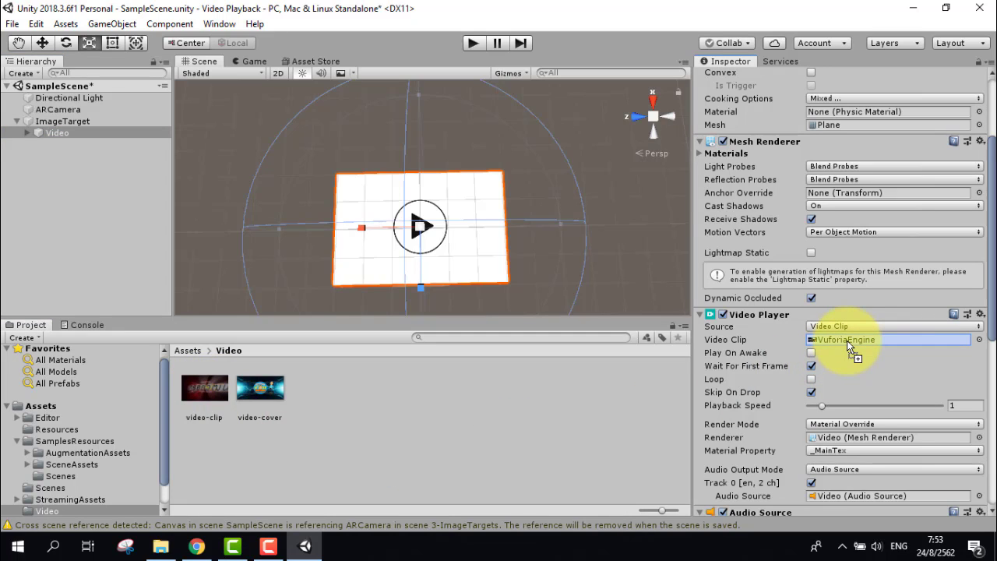
drag(847, 341, 848, 340)
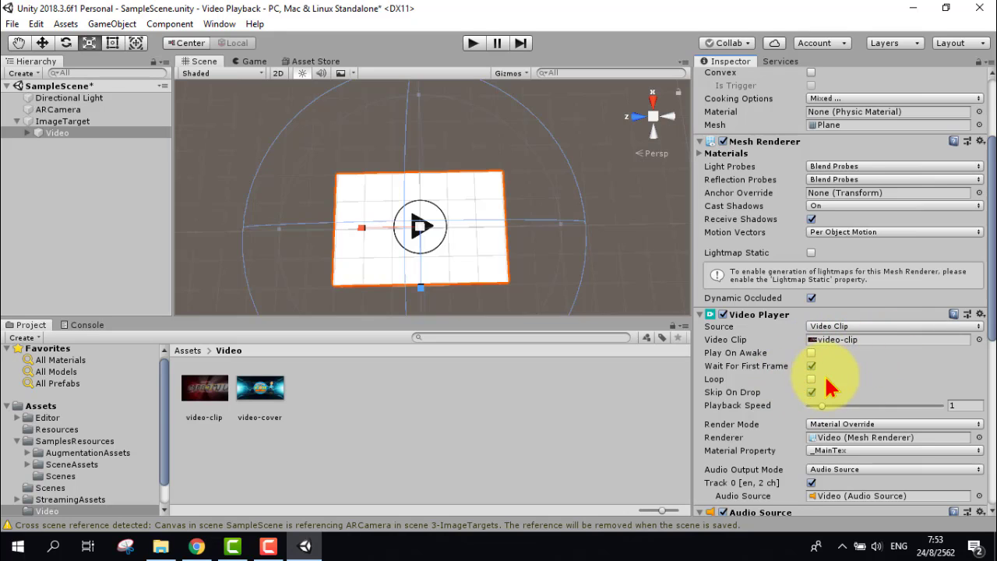
scroll(873, 377, down, 3)
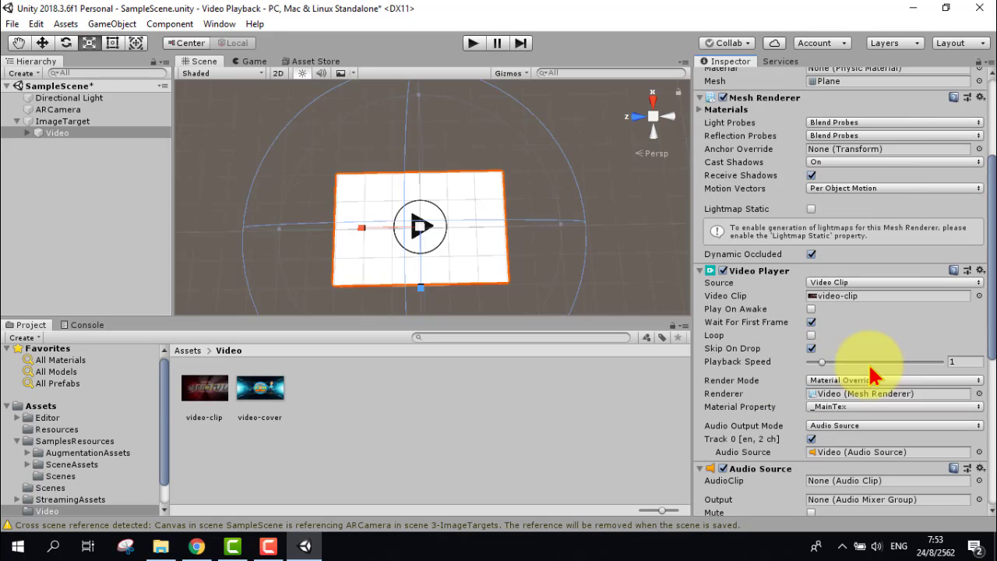
scroll(875, 374, down, 2)
scroll(888, 290, down, 3)
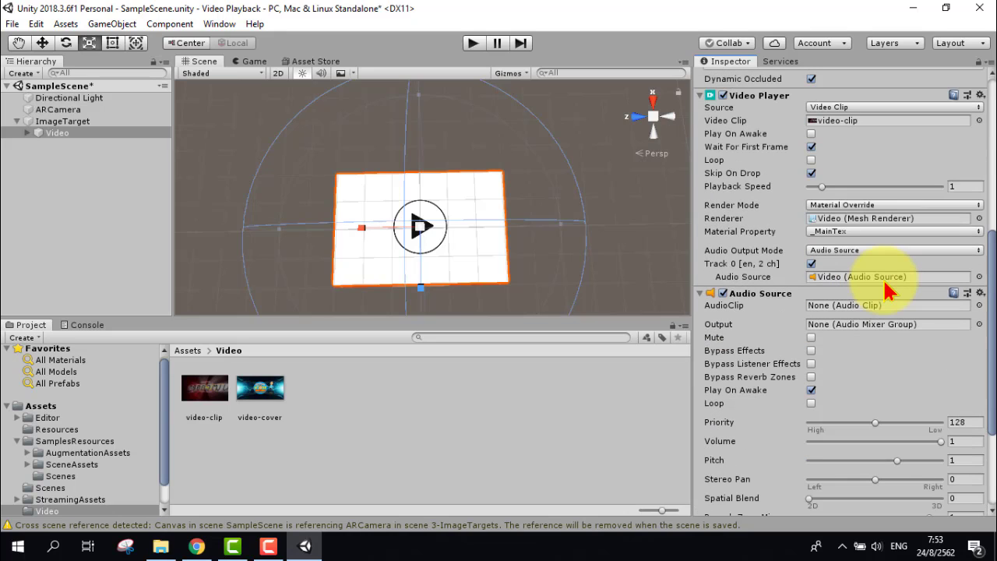
scroll(885, 285, down, 2)
scroll(886, 283, down, 3)
scroll(886, 288, down, 1)
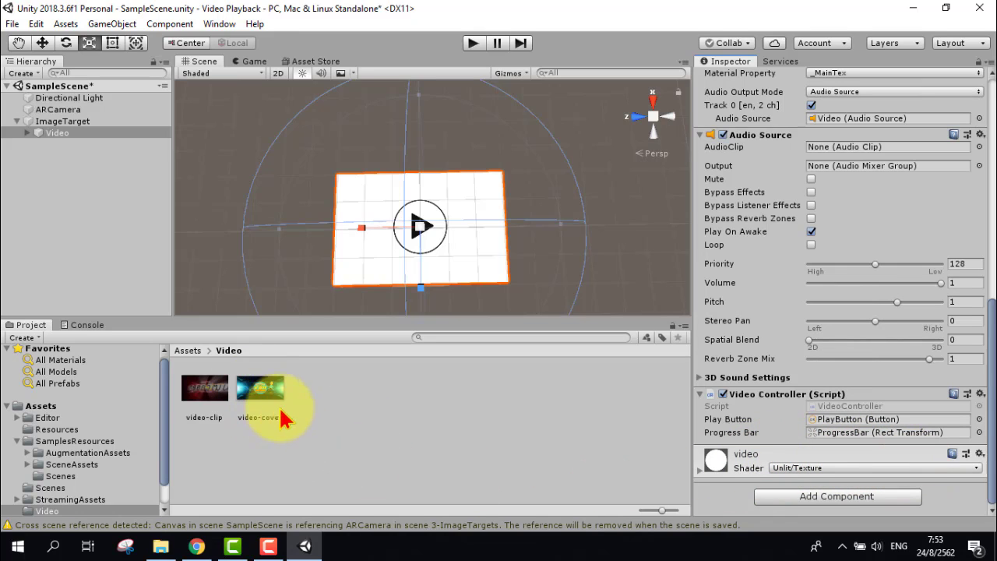
Drop video-cover into the video material's Base (RGB) texture slot
click(700, 470)
scroll(853, 468, down, 3)
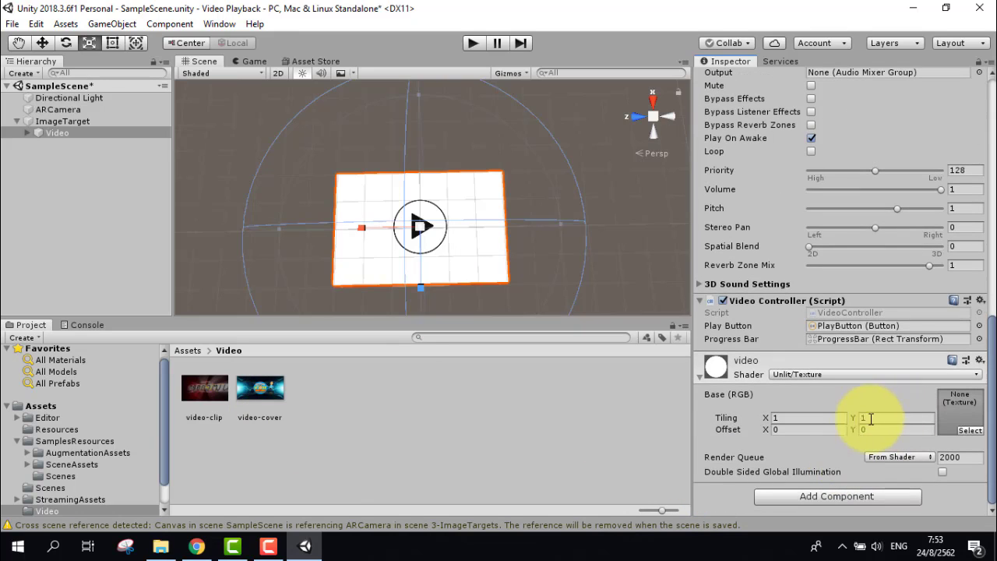
drag(263, 398, 963, 417)
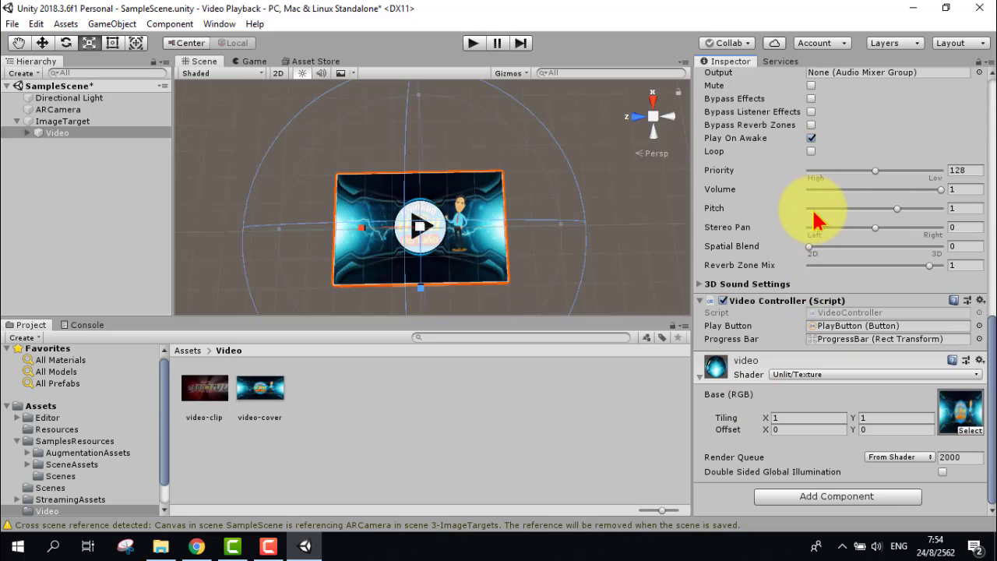
scroll(823, 320, up, 3)
scroll(823, 321, up, 4)
scroll(821, 322, up, 5)
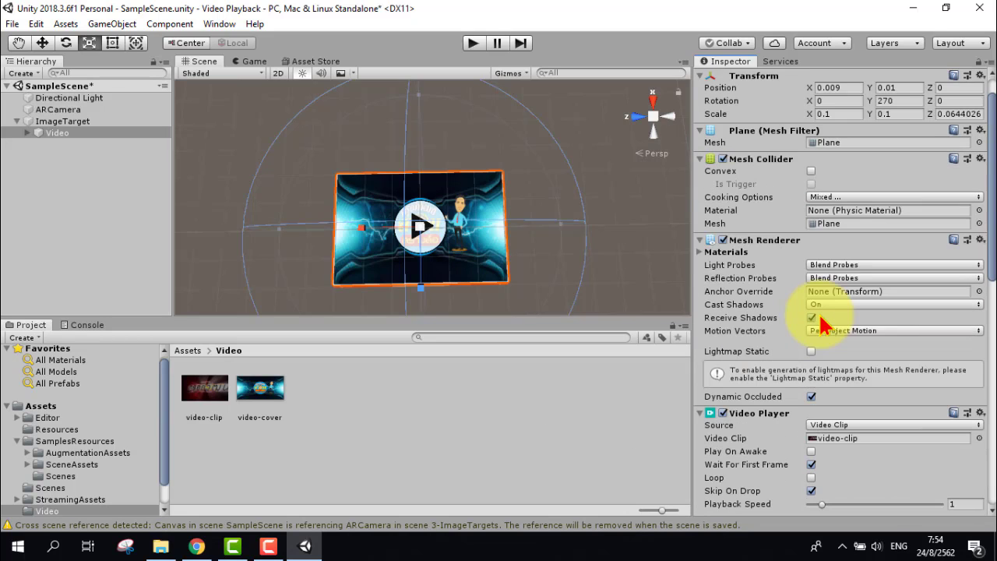
scroll(824, 325, down, 2)
scroll(823, 325, down, 3)
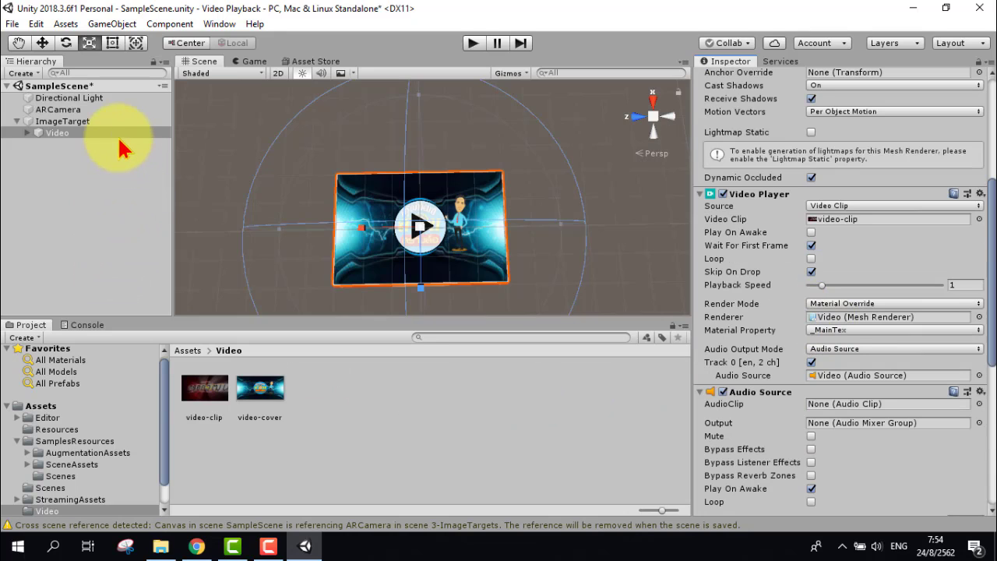
Remove the Default Trackable Event Handler (Script) component from ImageTarget via its gear menu
click(87, 124)
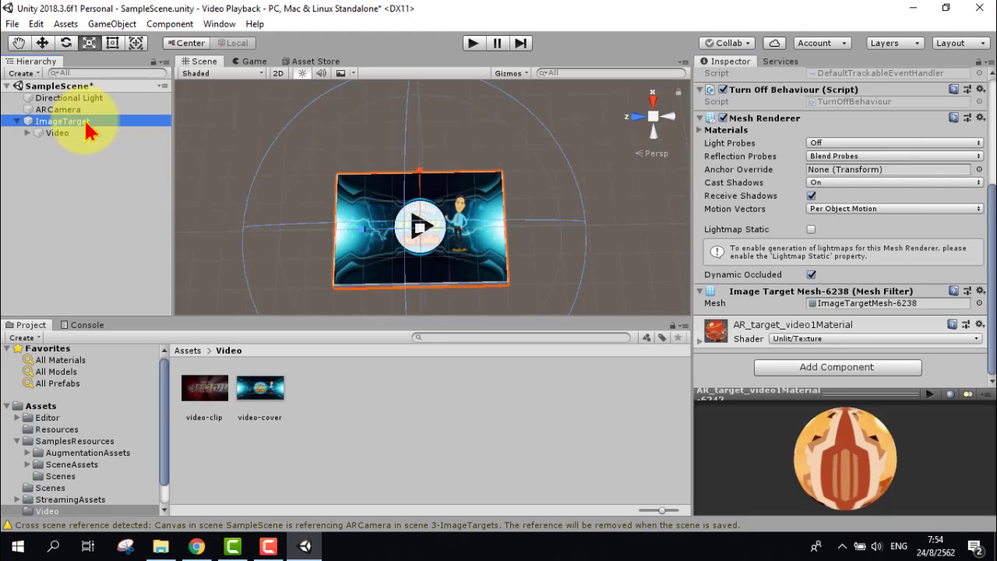
scroll(899, 244, up, 5)
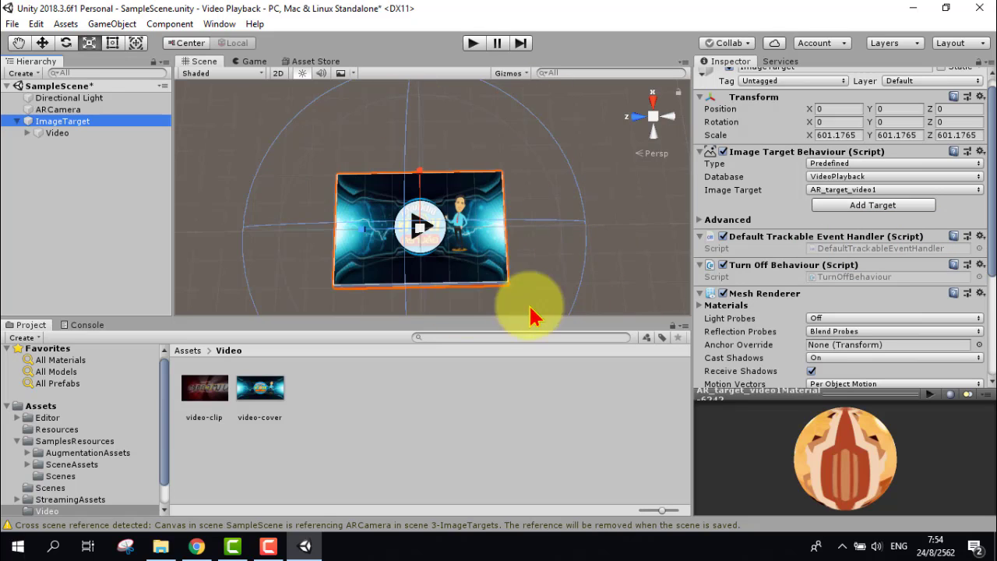
click(983, 238)
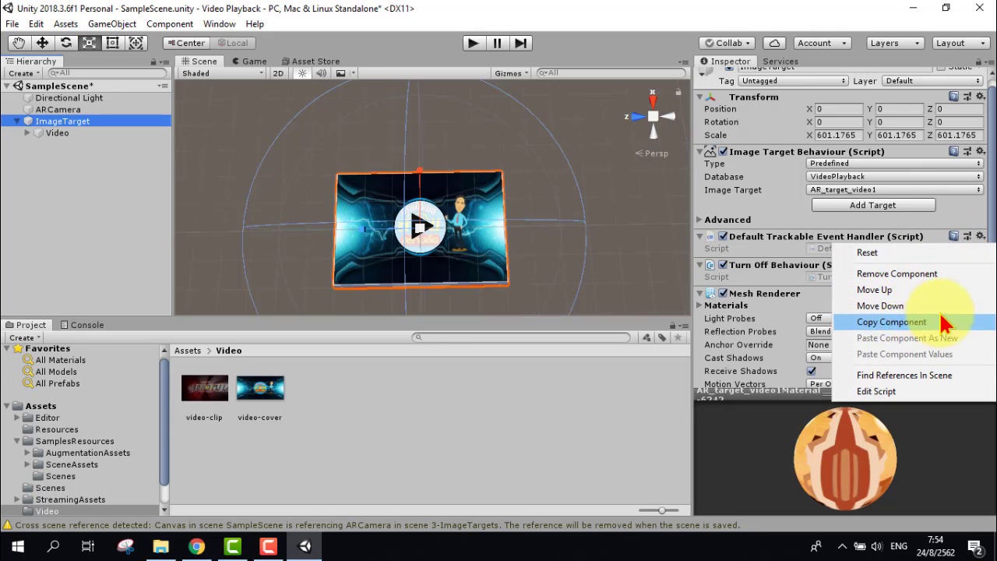
click(902, 274)
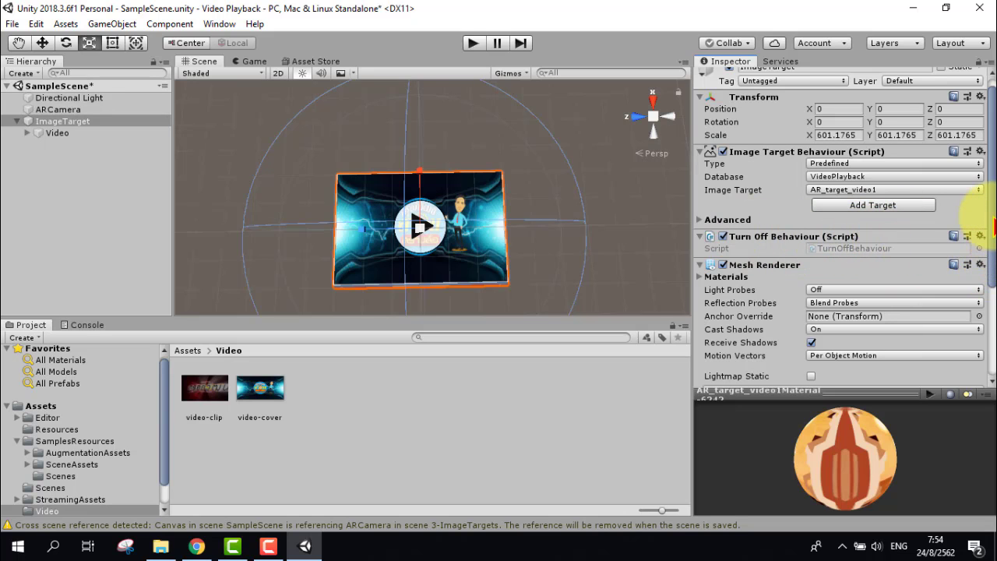
scroll(983, 257, down, 4)
Add the Video Trackable Event Handler script from Add Component > Scripts, then return to Assets
drag(993, 266, 993, 322)
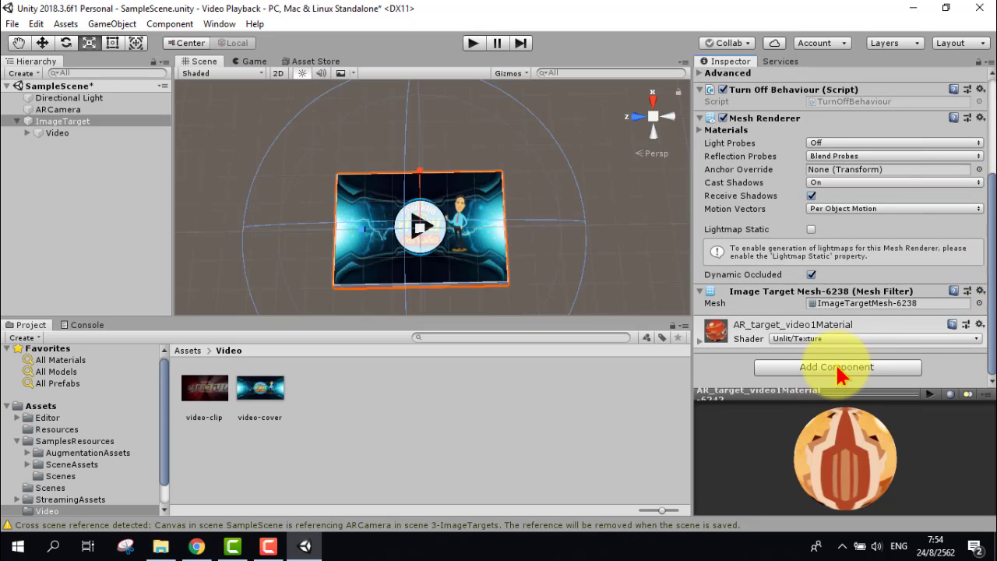
click(841, 371)
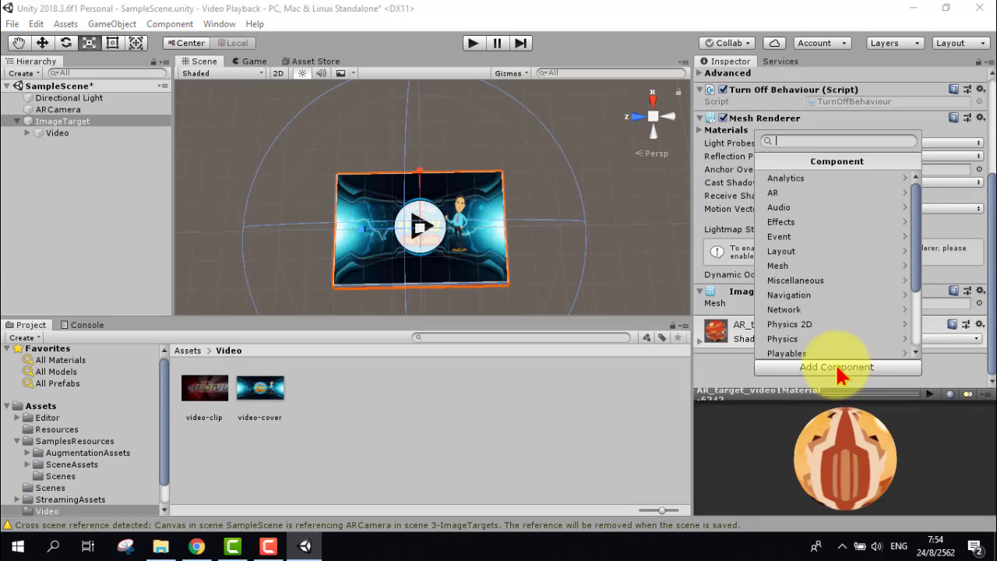
drag(919, 204, 917, 253)
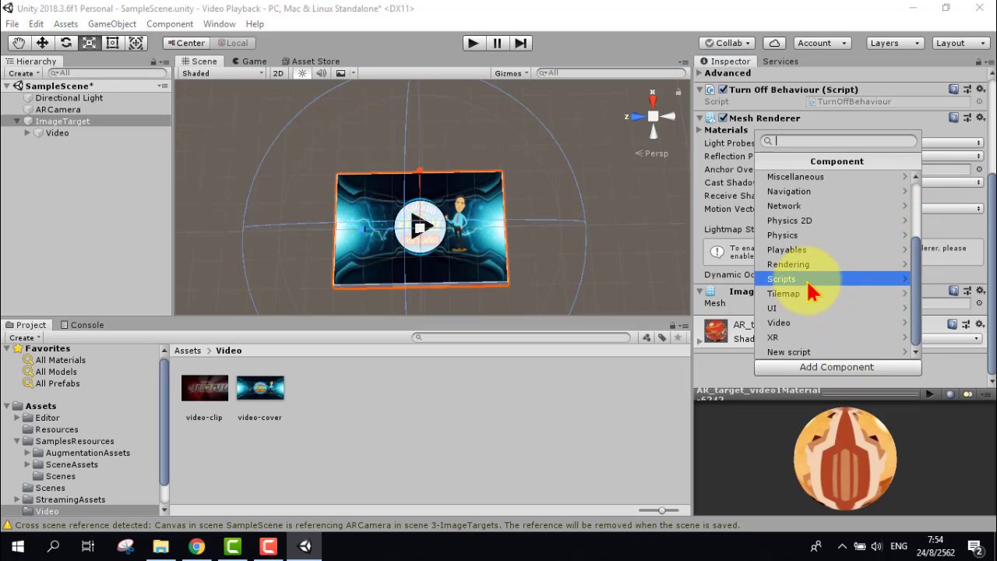
click(817, 284)
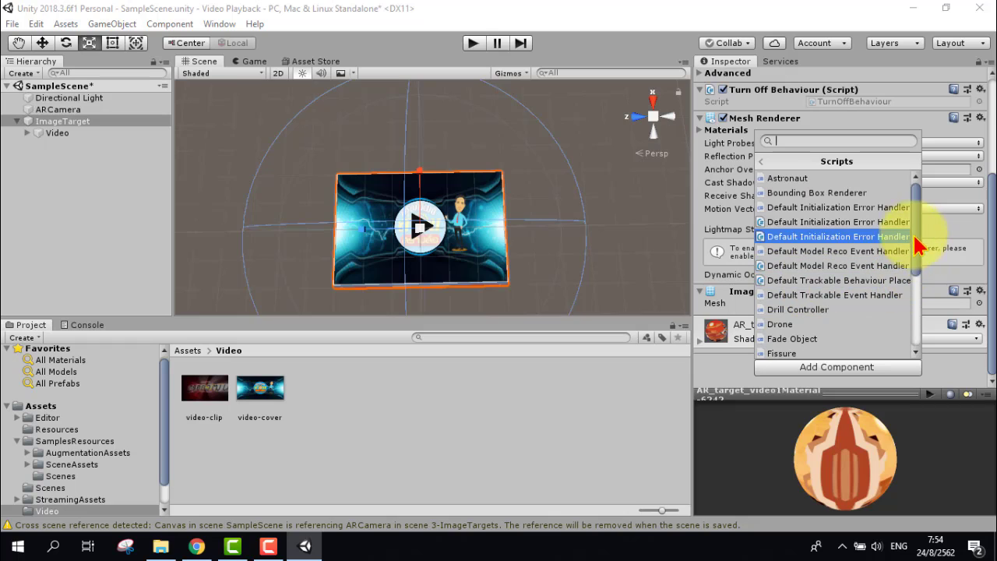
drag(920, 215, 922, 290)
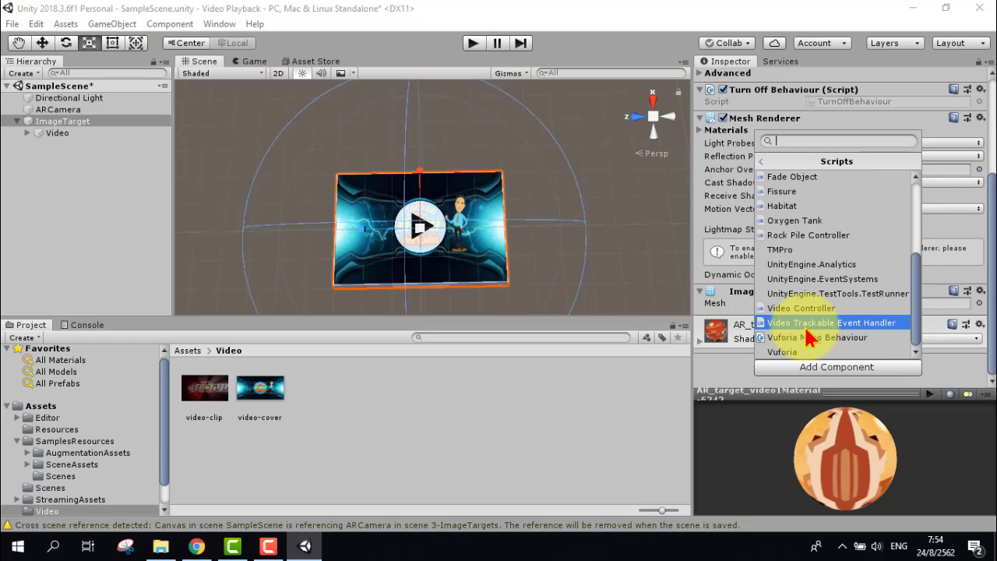
click(849, 333)
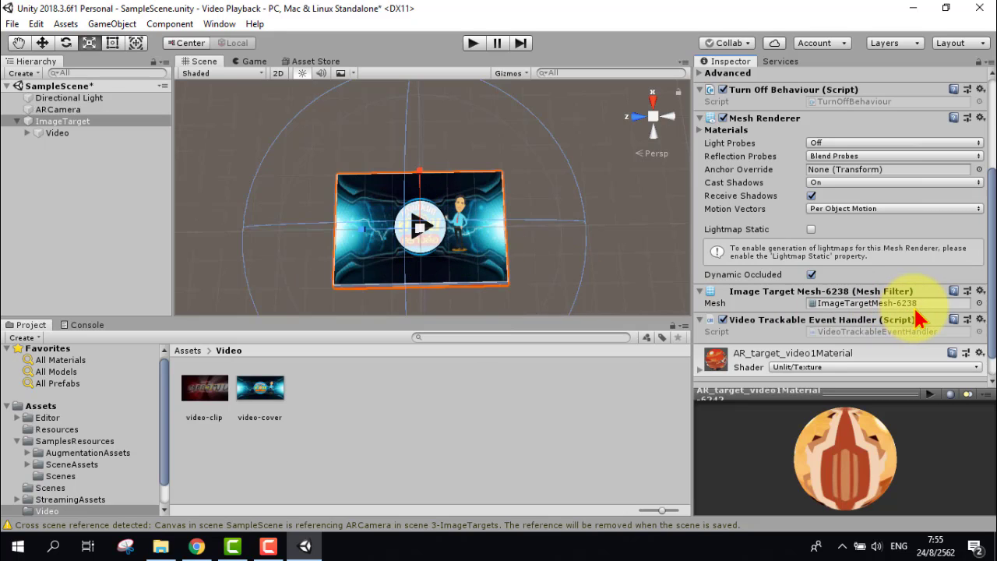
click(185, 351)
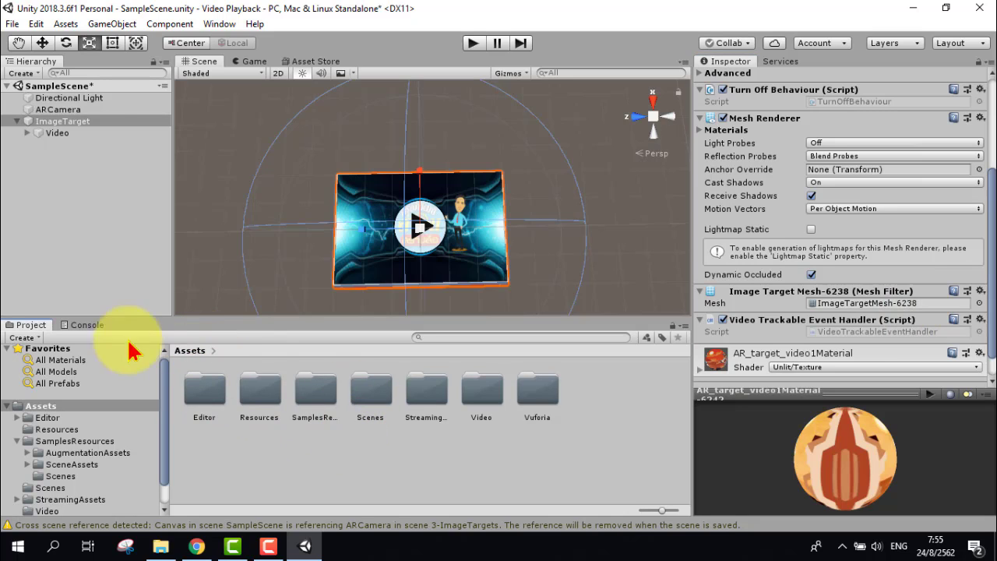
Add a UI > Event System object from the Hierarchy's context menu
right_click(60, 224)
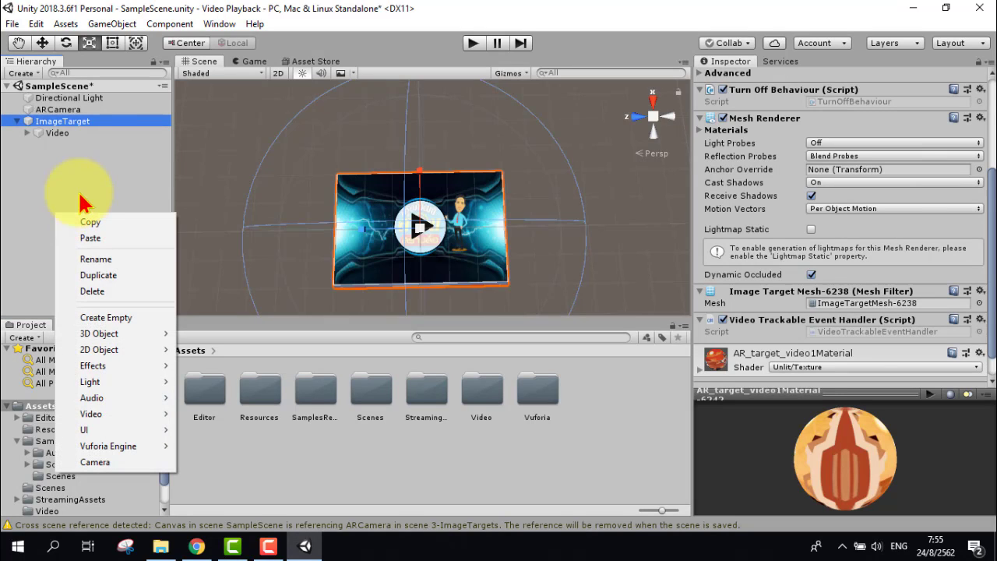
mouse_move(100, 430)
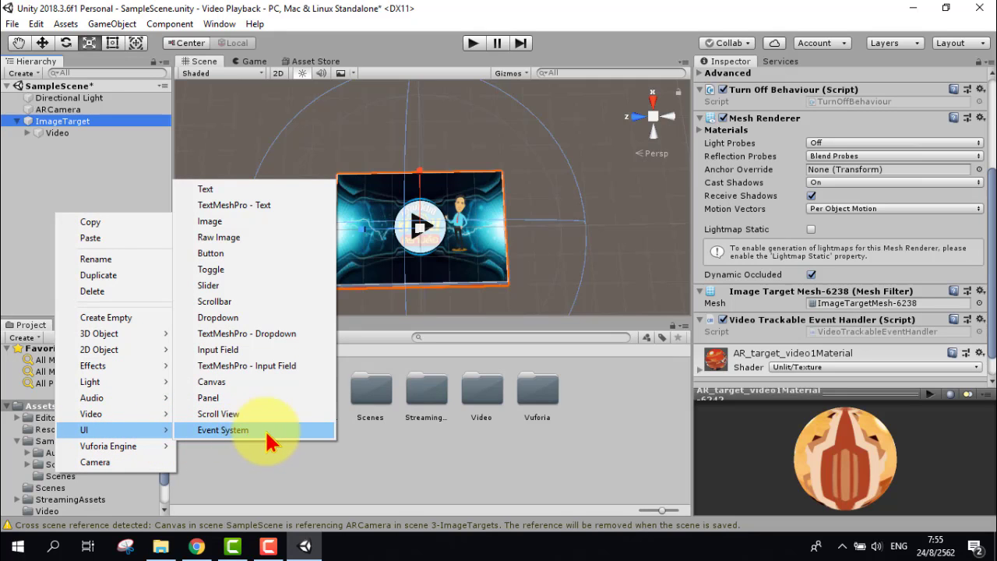
click(241, 434)
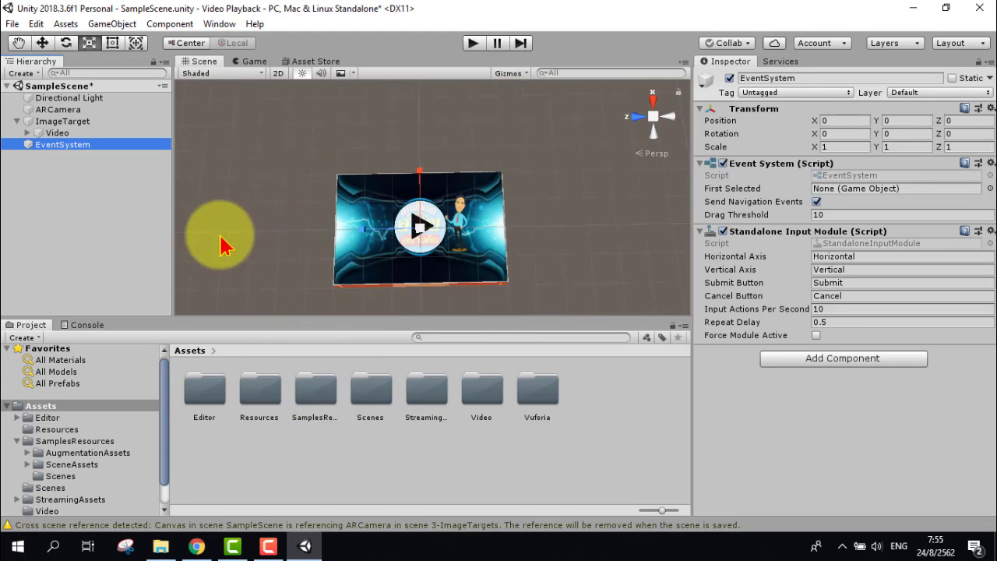
Save the current scene as 'vdo playback' in the Assets folder
click(13, 25)
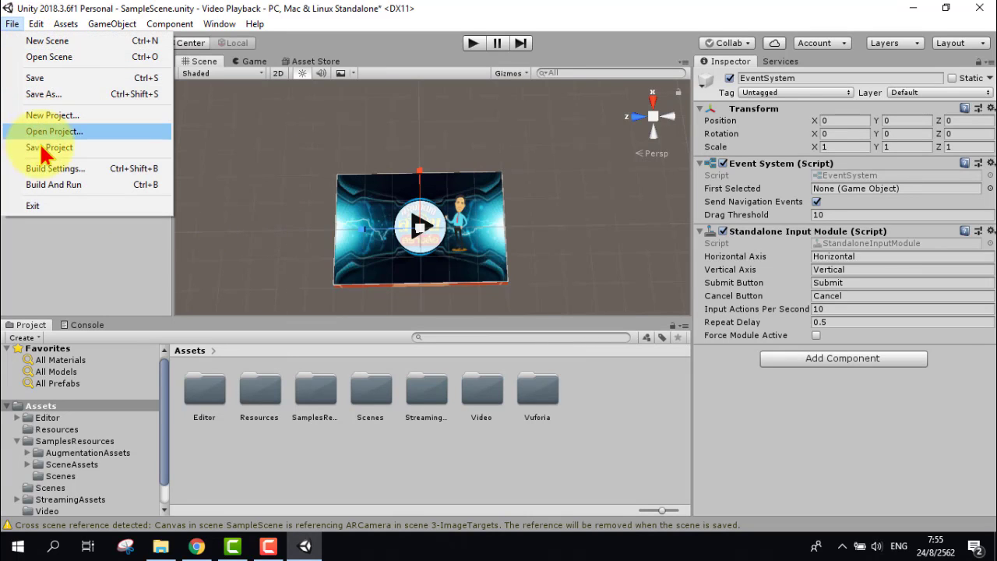
click(96, 97)
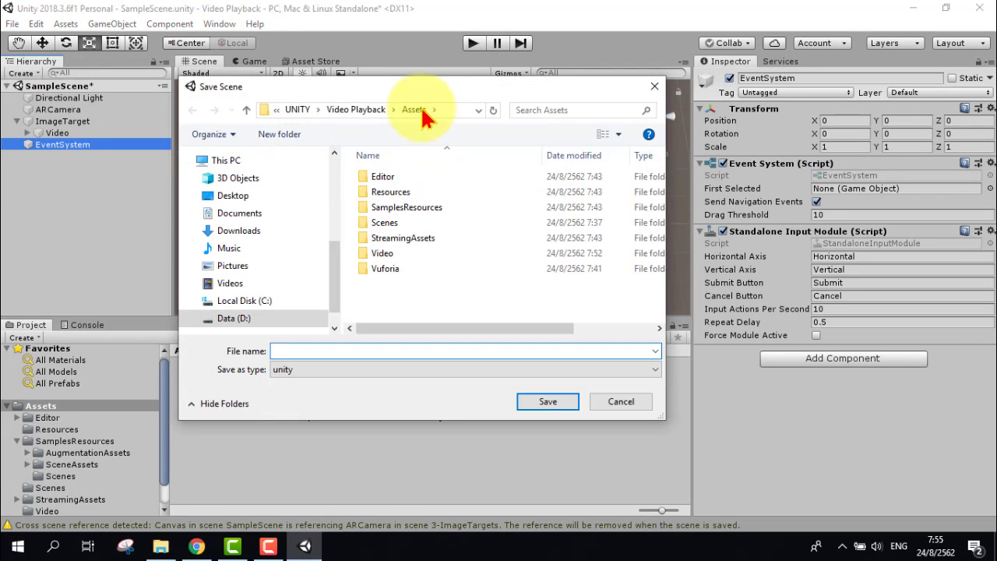
click(306, 352)
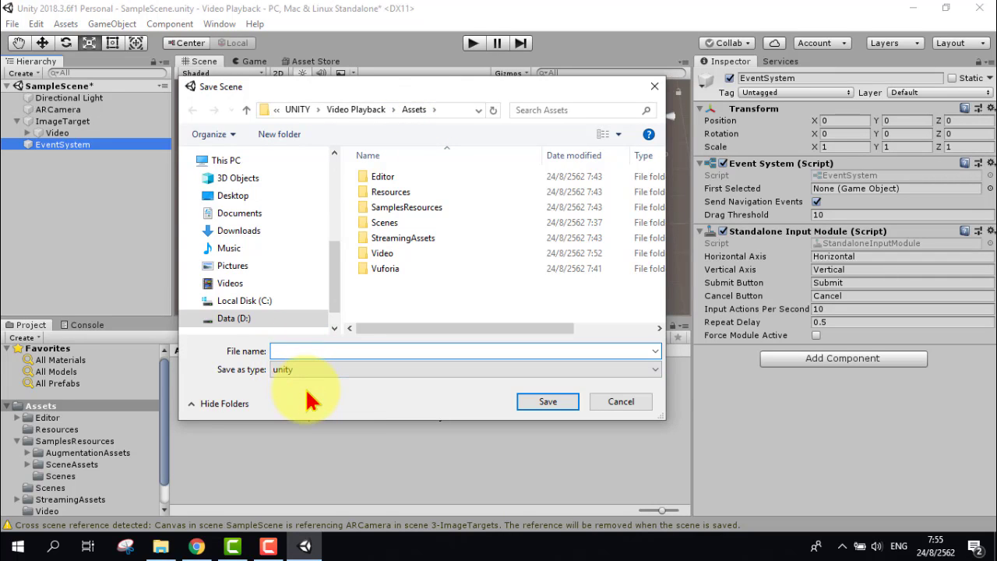
text(vdo playback)
click(546, 404)
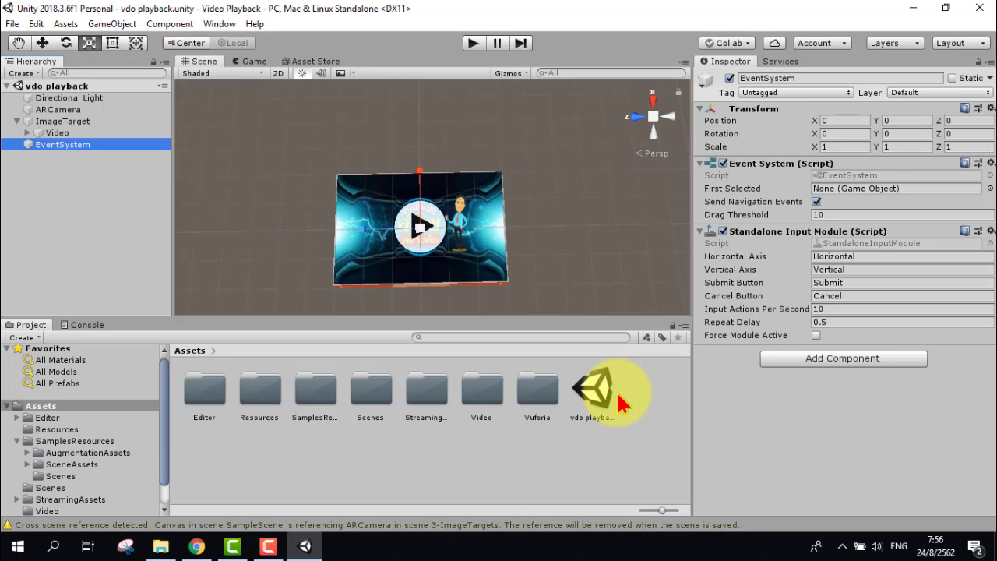
Add the open vdo playback scene to Scenes In Build and bring up Player Settings
click(12, 24)
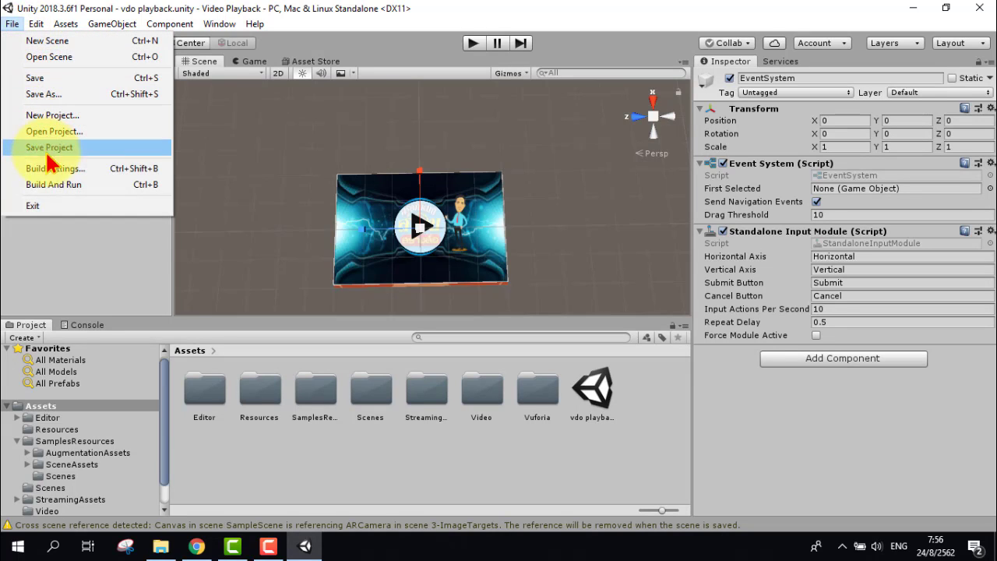
click(81, 178)
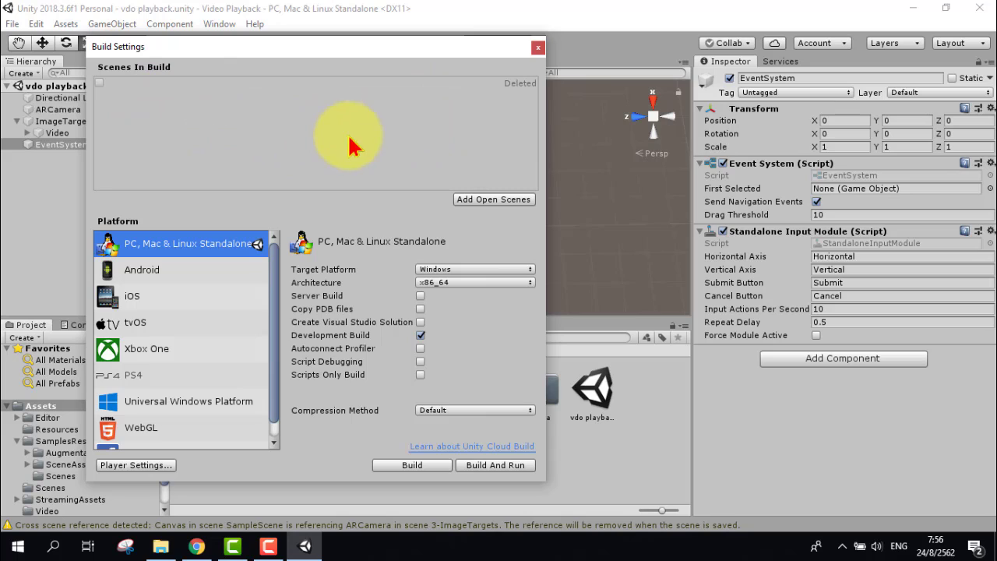
click(483, 198)
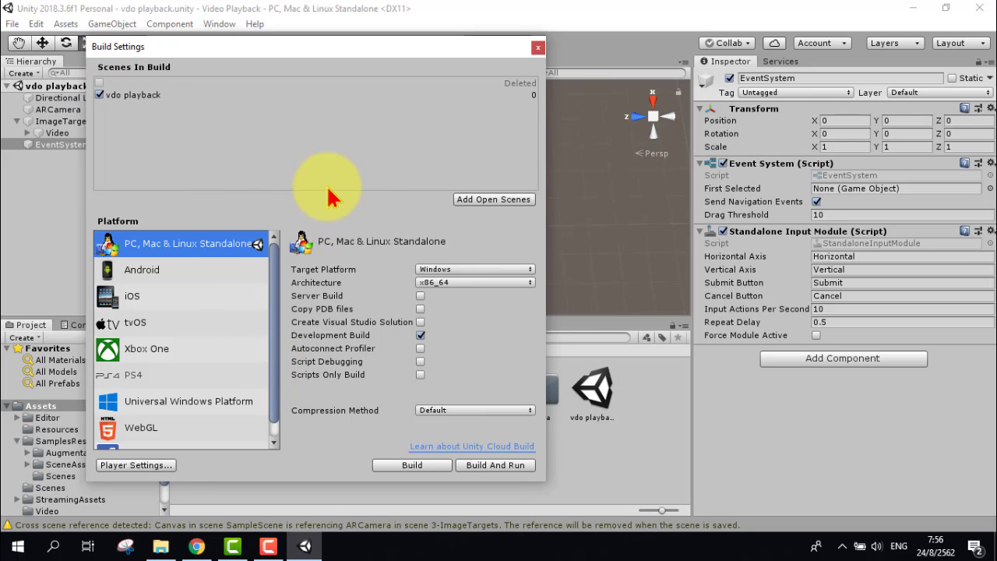
click(150, 470)
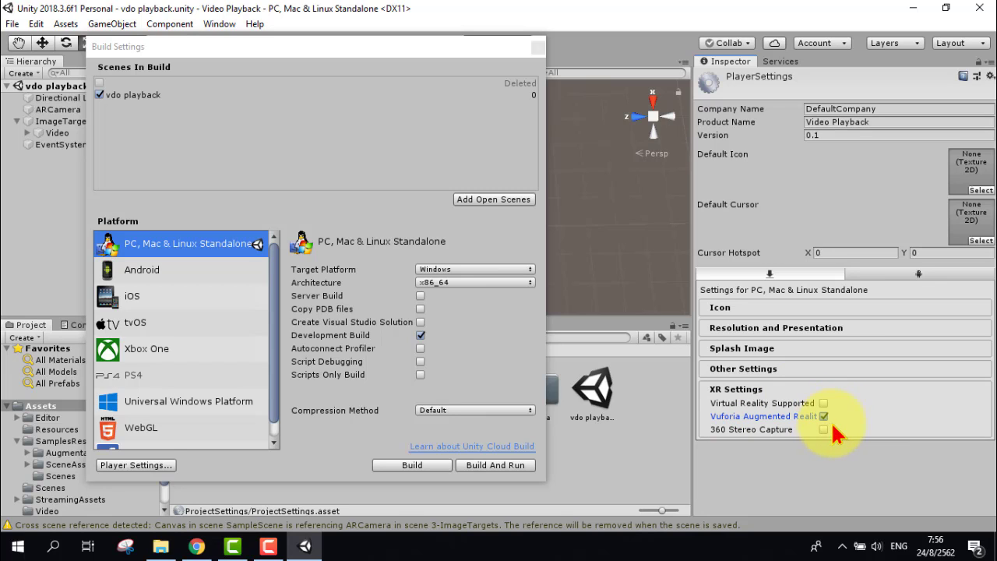
click(537, 48)
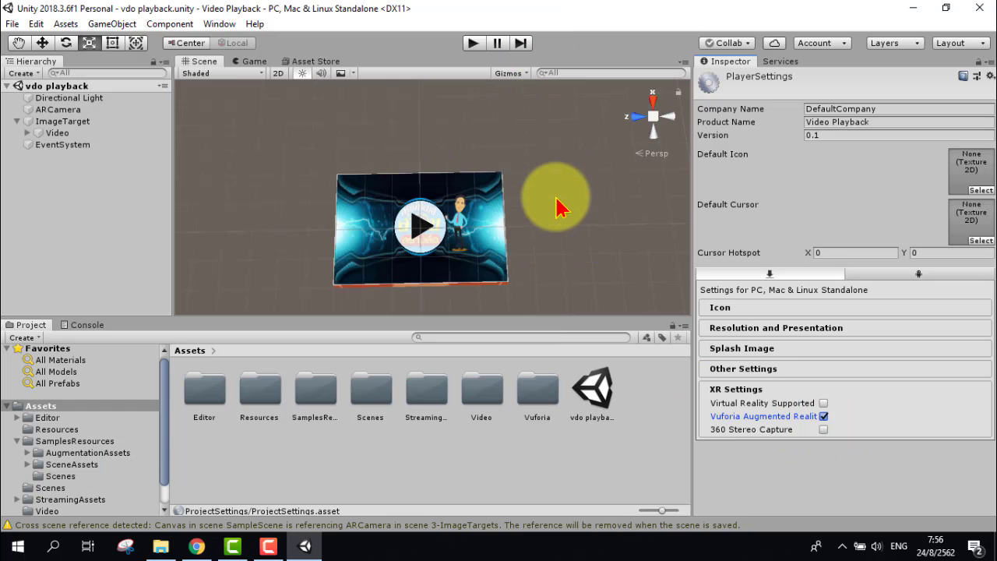
Scroll through the ImageTarget's components in the Inspector
click(97, 133)
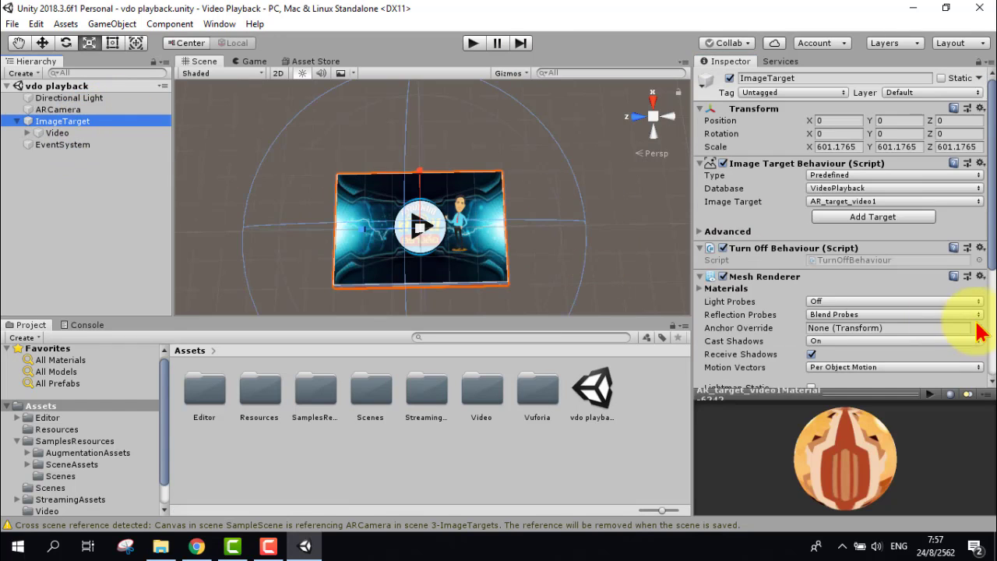
scroll(957, 216, down, 5)
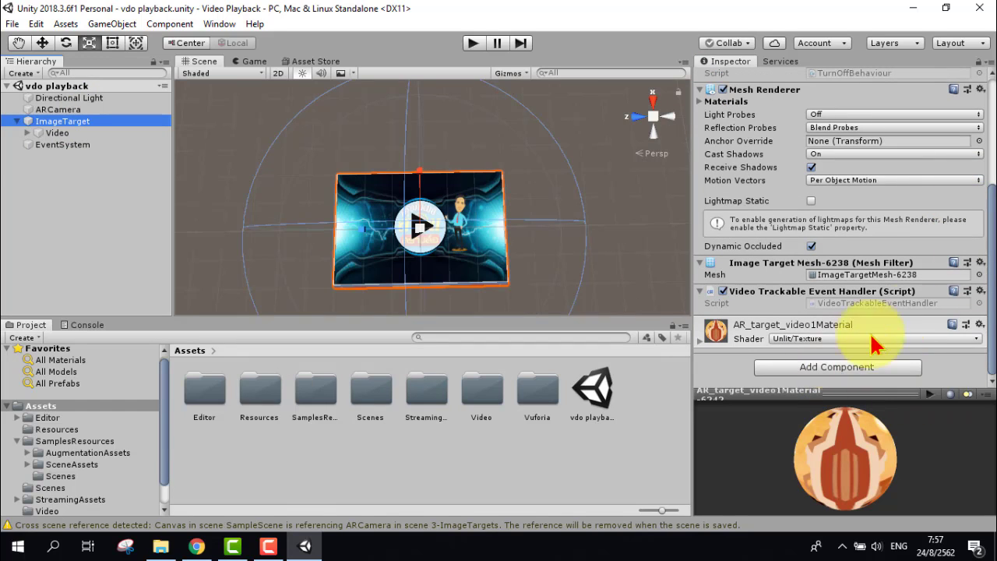
scroll(935, 310, up, 4)
scroll(935, 310, down, 5)
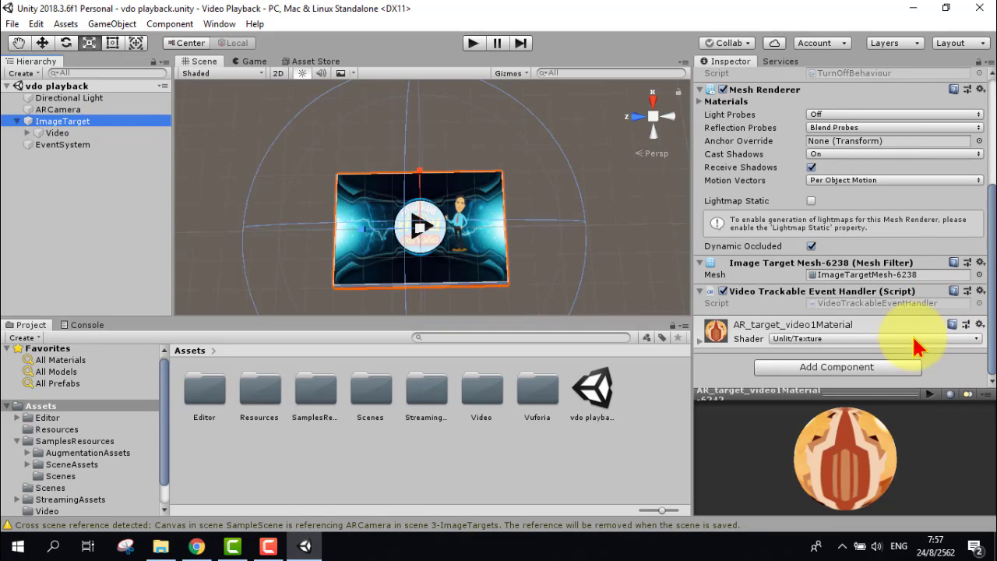
scroll(932, 347, up, 5)
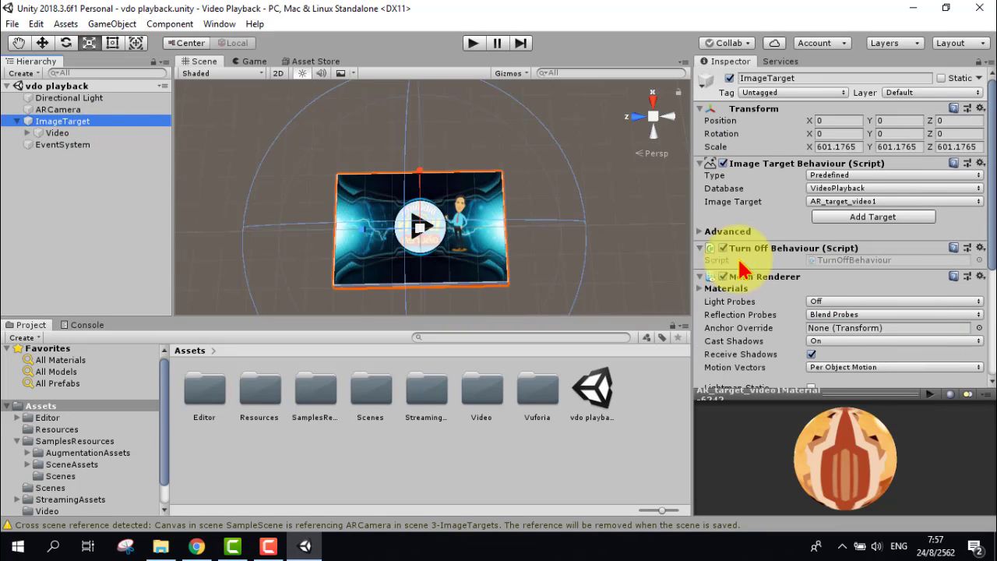
Review the Video plane's components, then return to the ImageTarget's properties
click(68, 134)
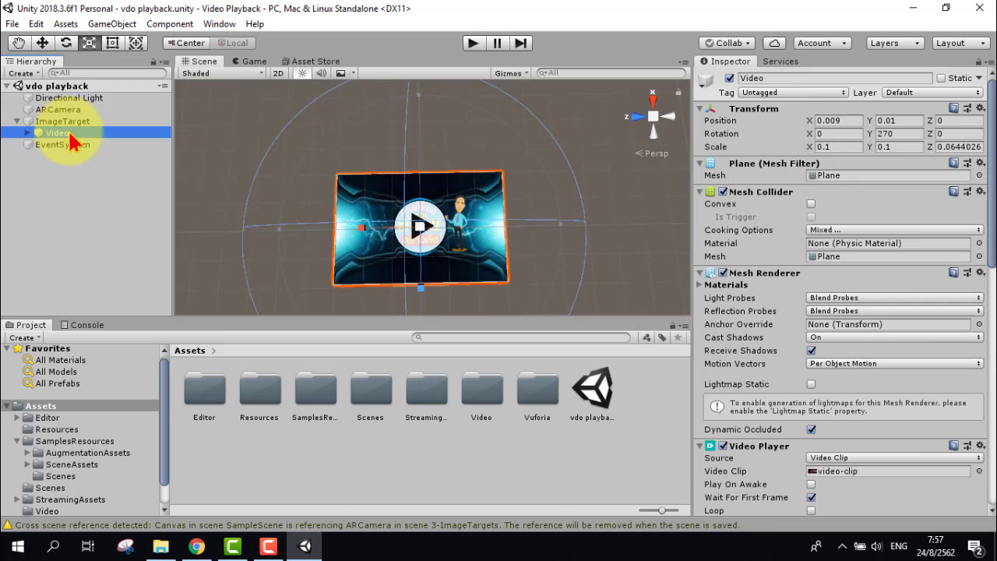
scroll(941, 304, down, 5)
scroll(941, 304, down, 5)
scroll(941, 304, down, 1)
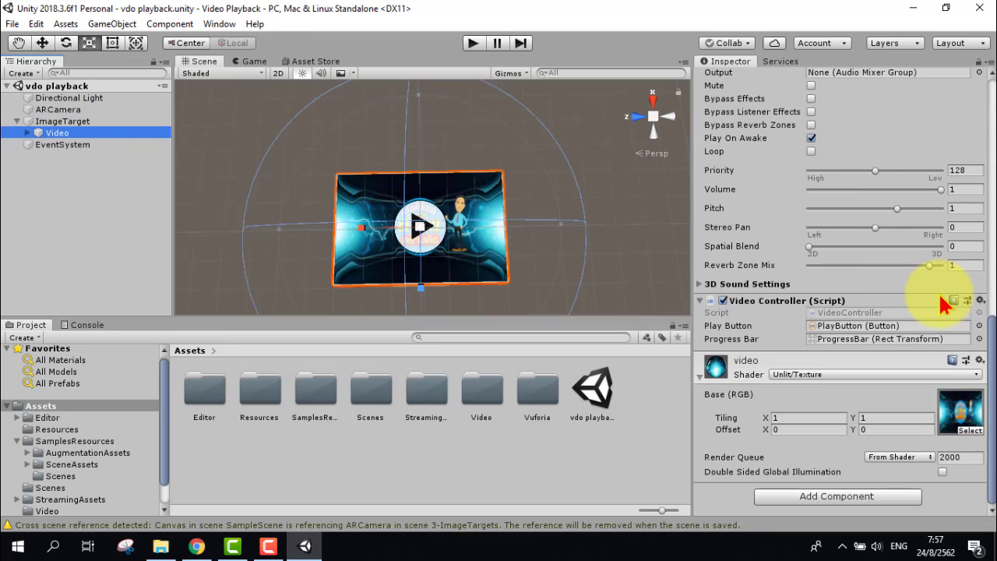
click(85, 122)
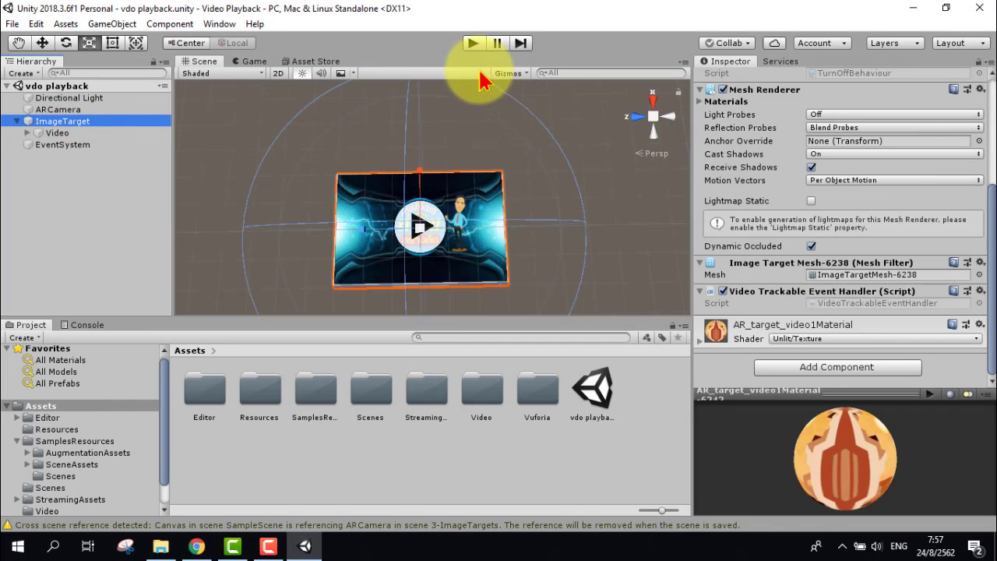
Run Play mode, play and pause the target's video twice, then stop the test
click(473, 45)
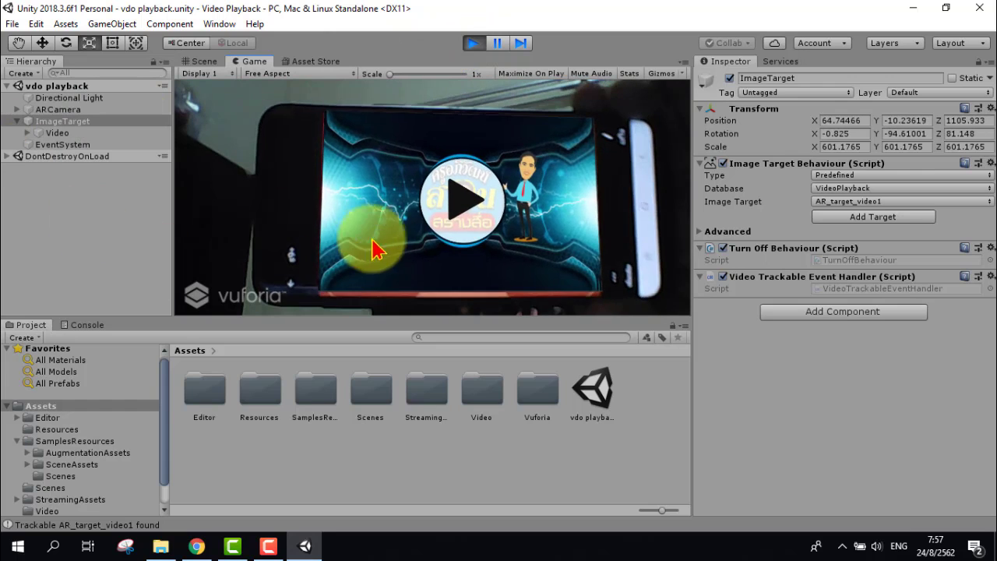
click(468, 191)
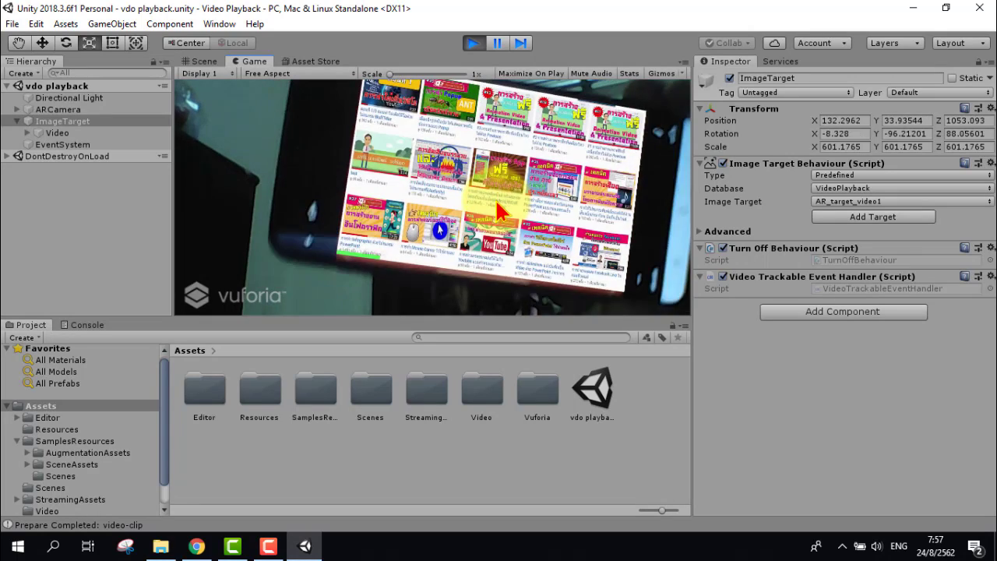
click(498, 208)
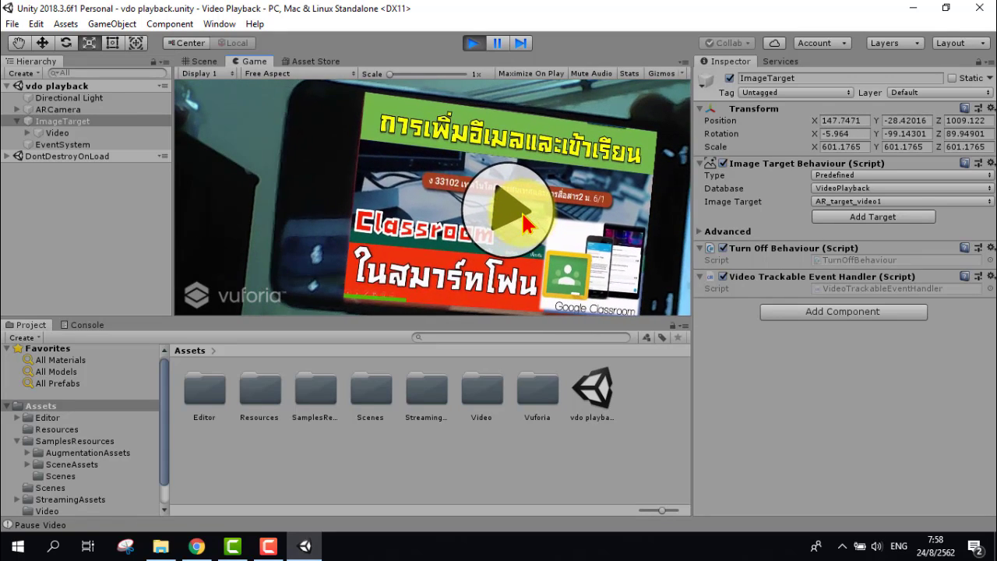
click(523, 225)
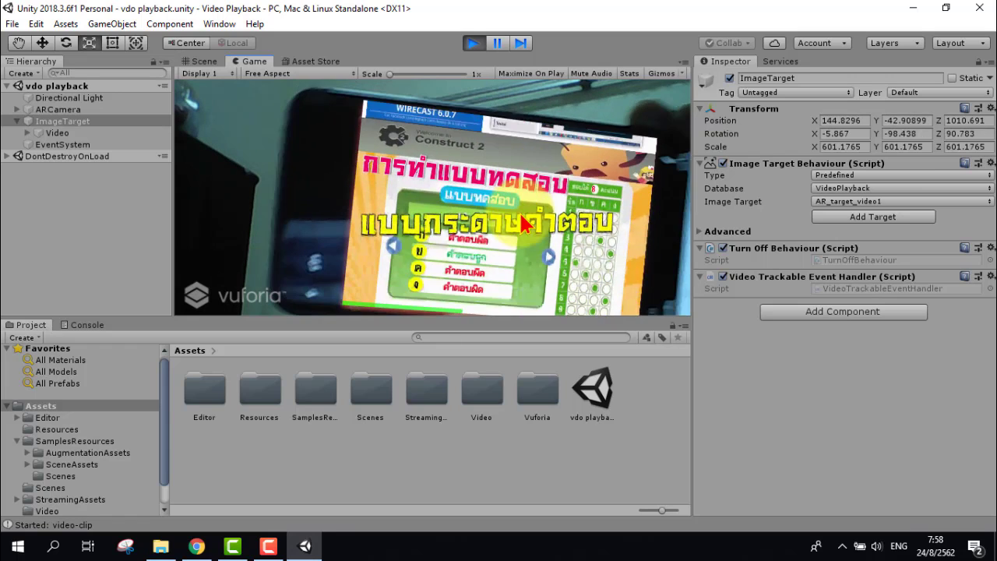
click(527, 225)
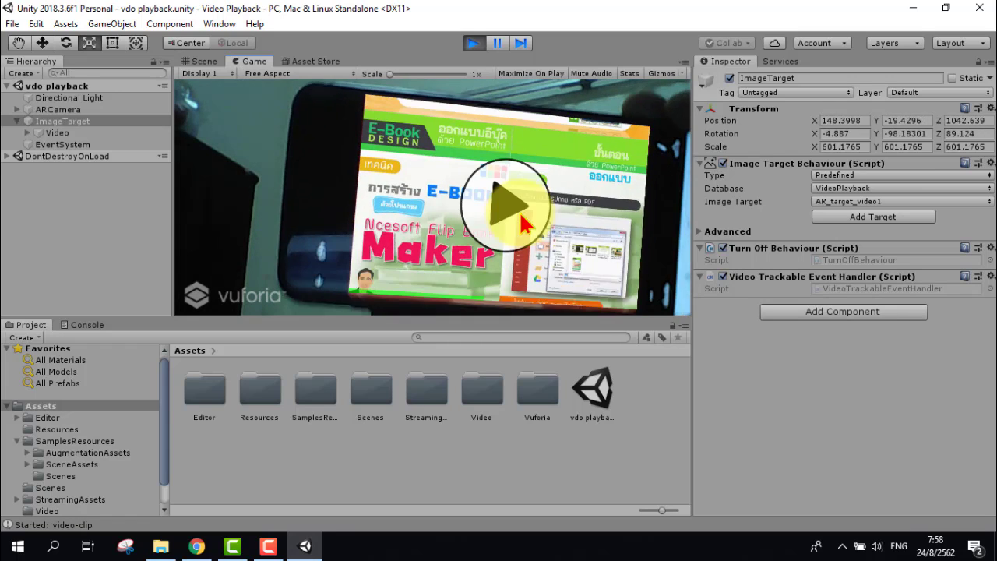
click(473, 42)
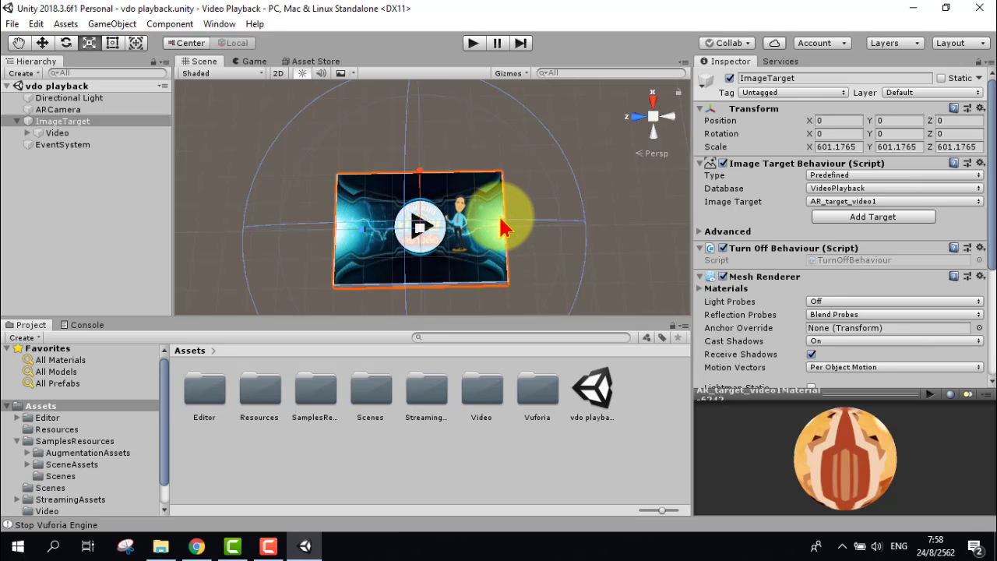
click(163, 548)
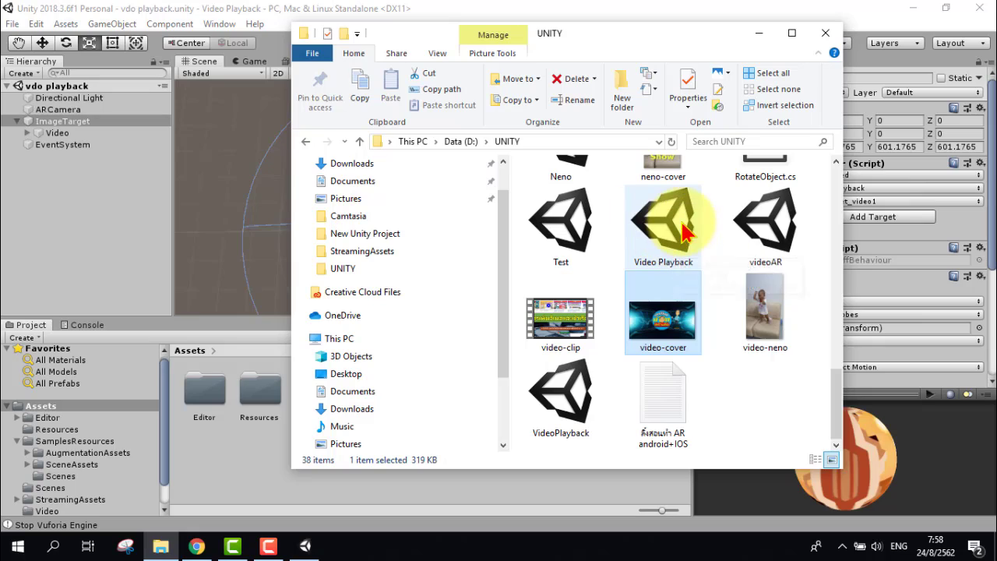
click(265, 14)
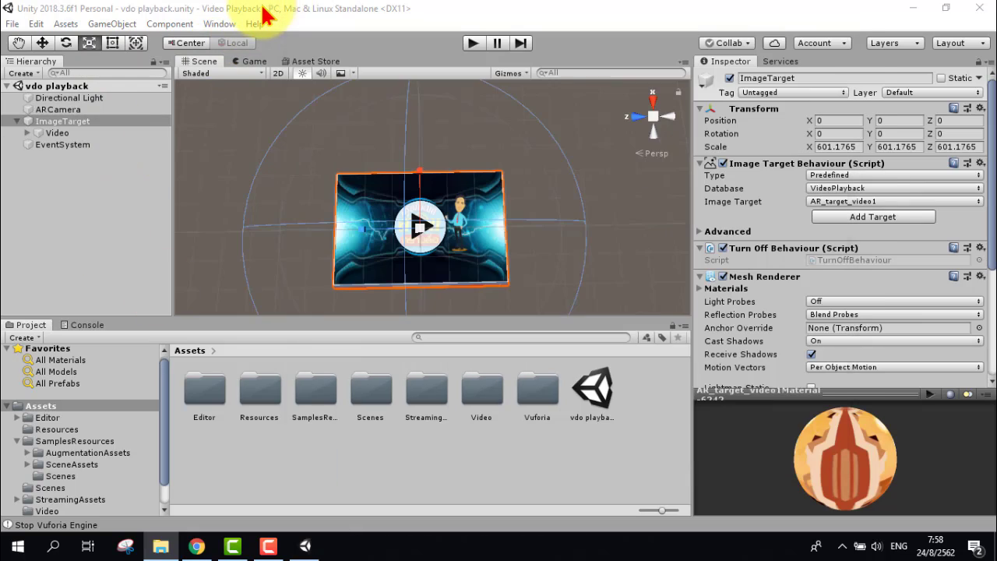